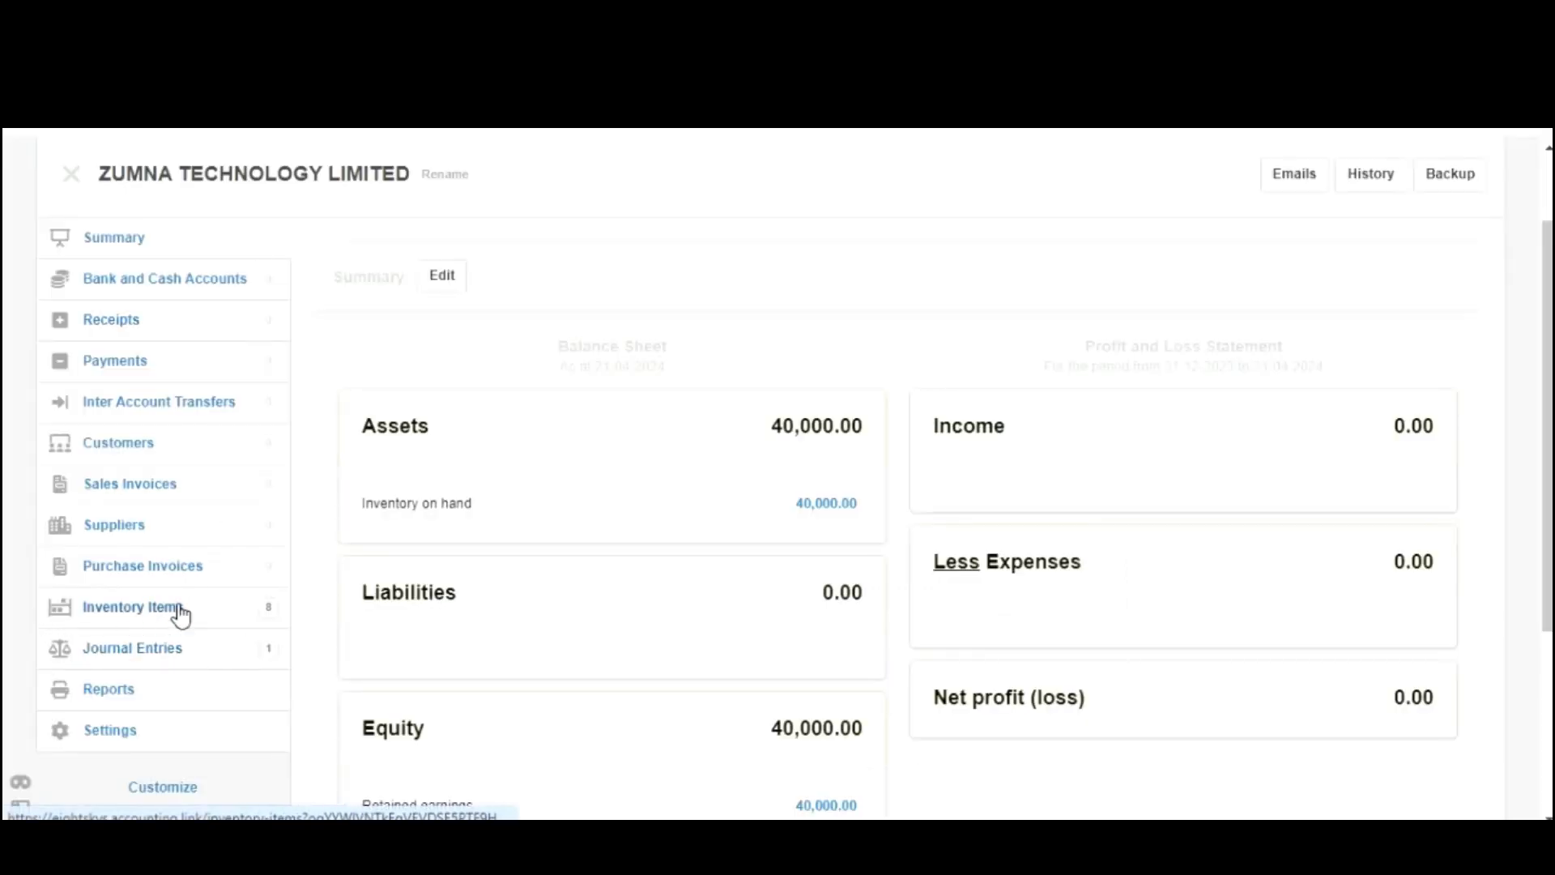
Step: Compare the Samsung Galaxy S20 row in the inventory items list with its row in the model question PDF's stock table
left_click(165, 616)
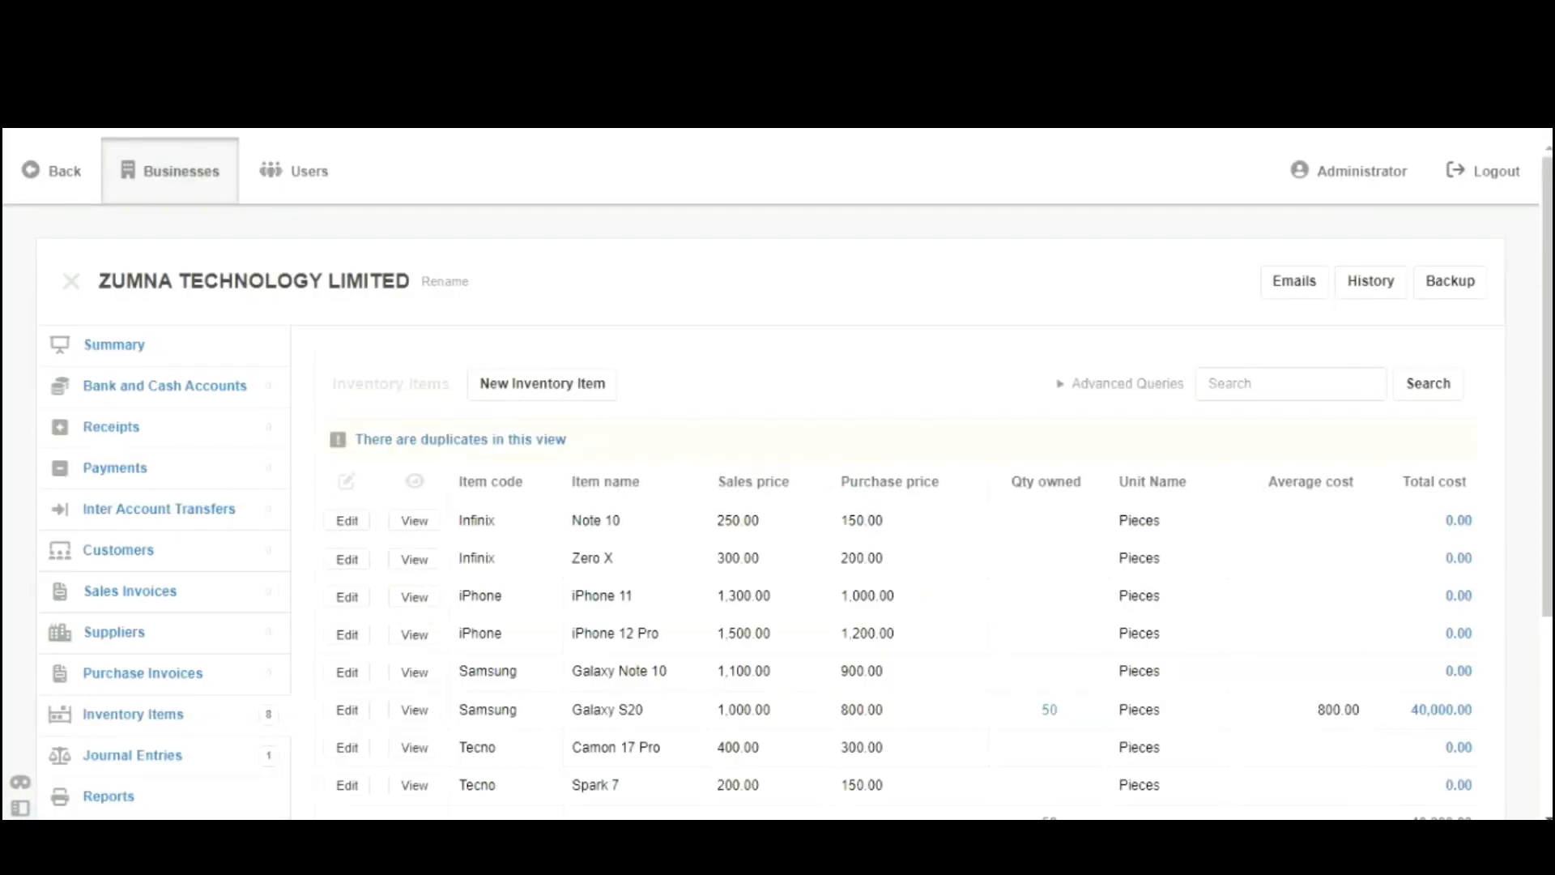
scroll(502, 530, "down", 2)
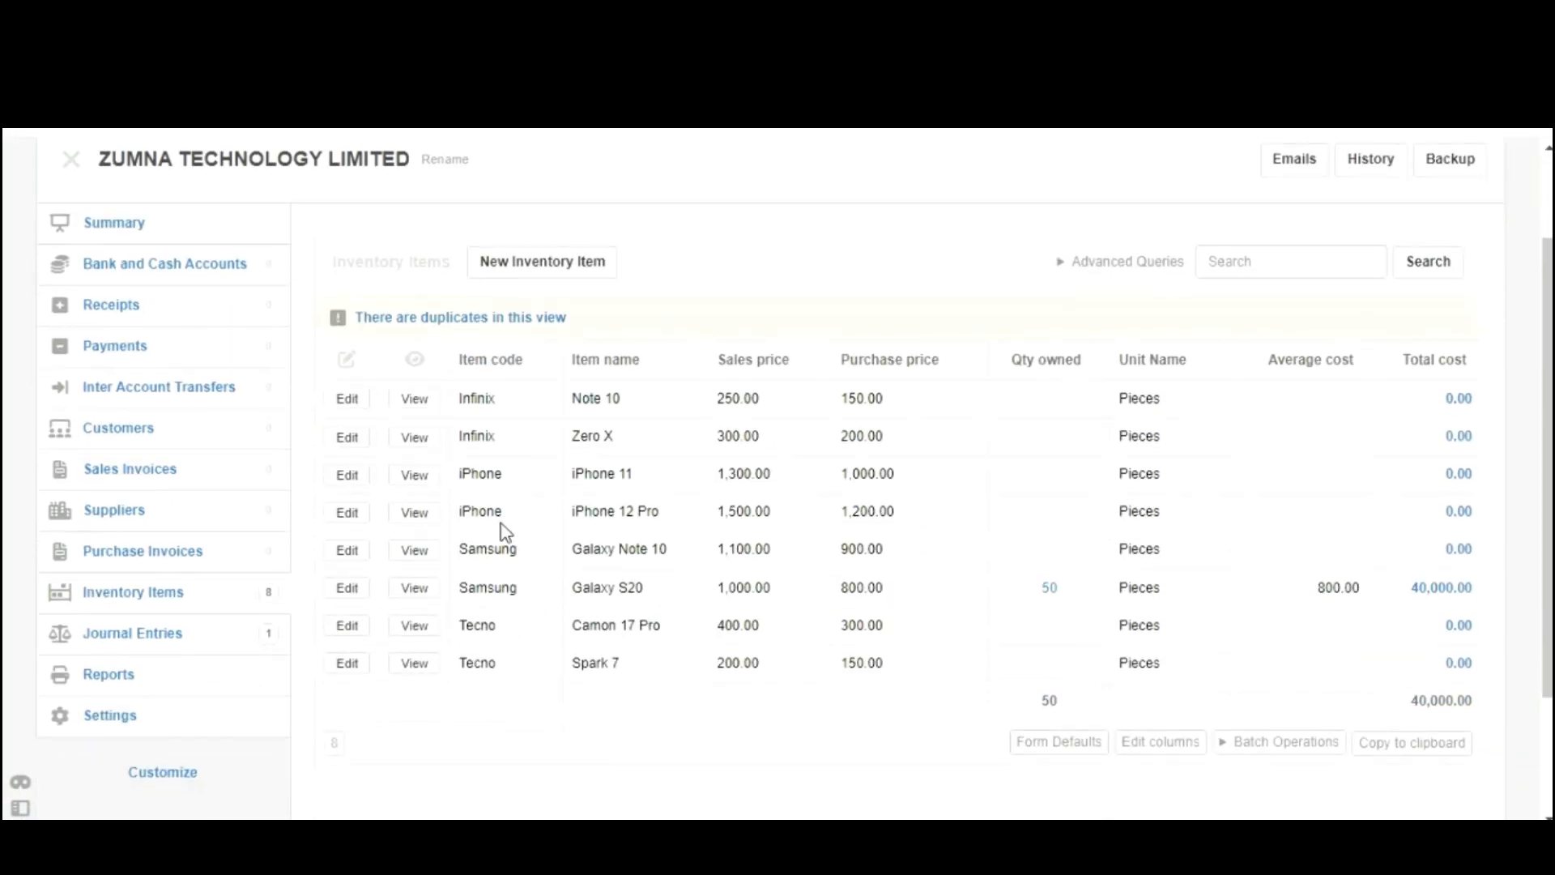
left_click_drag(459, 590, 1482, 601)
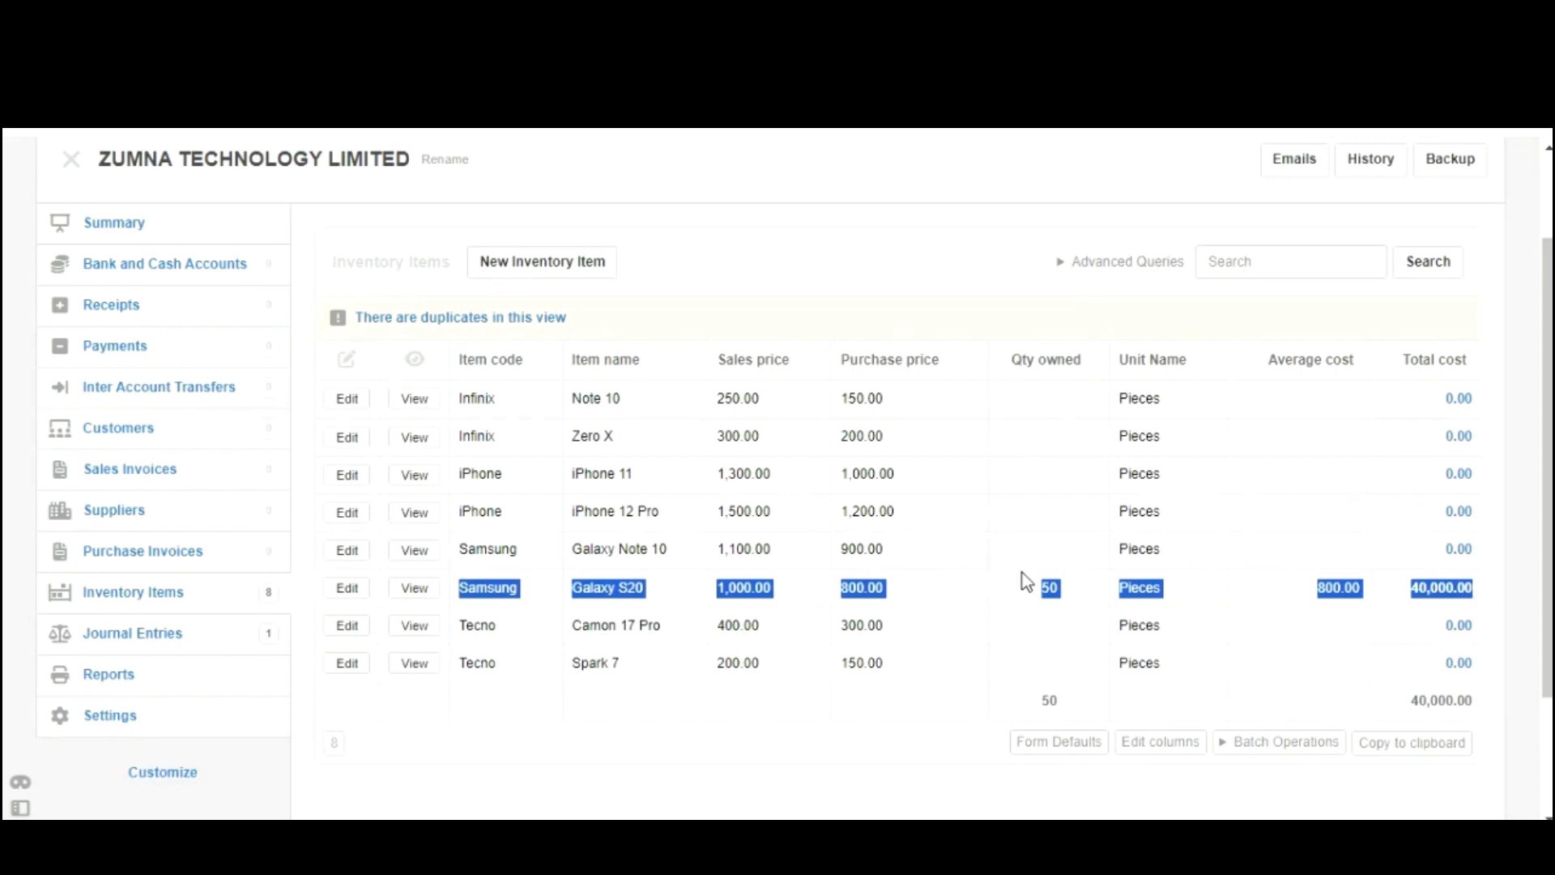
key("ctrl+Tab")
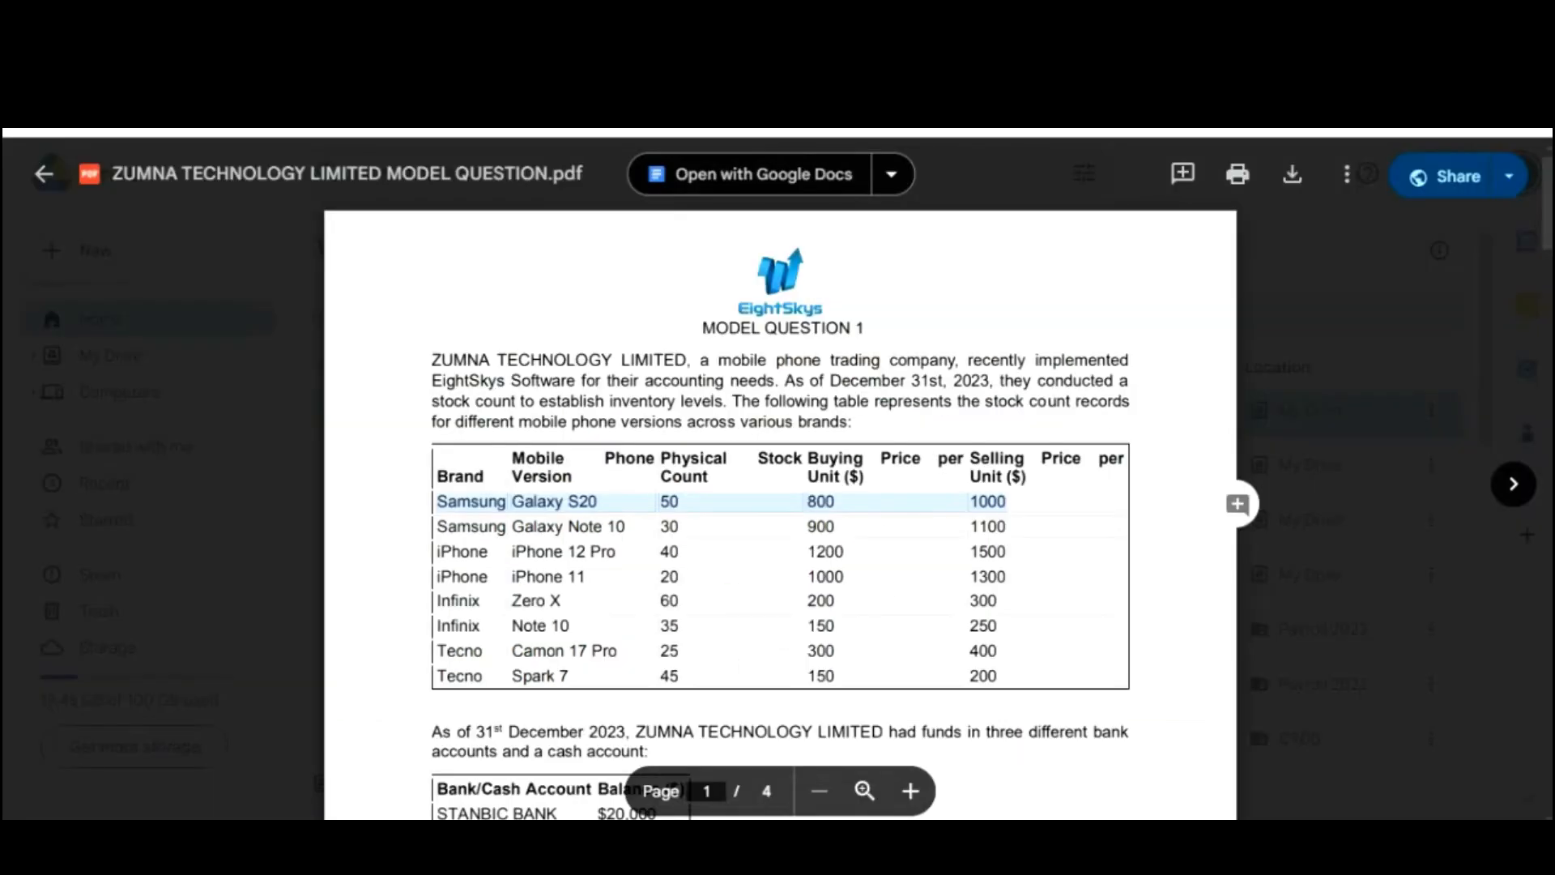
left_click_drag(437, 518, 1057, 528)
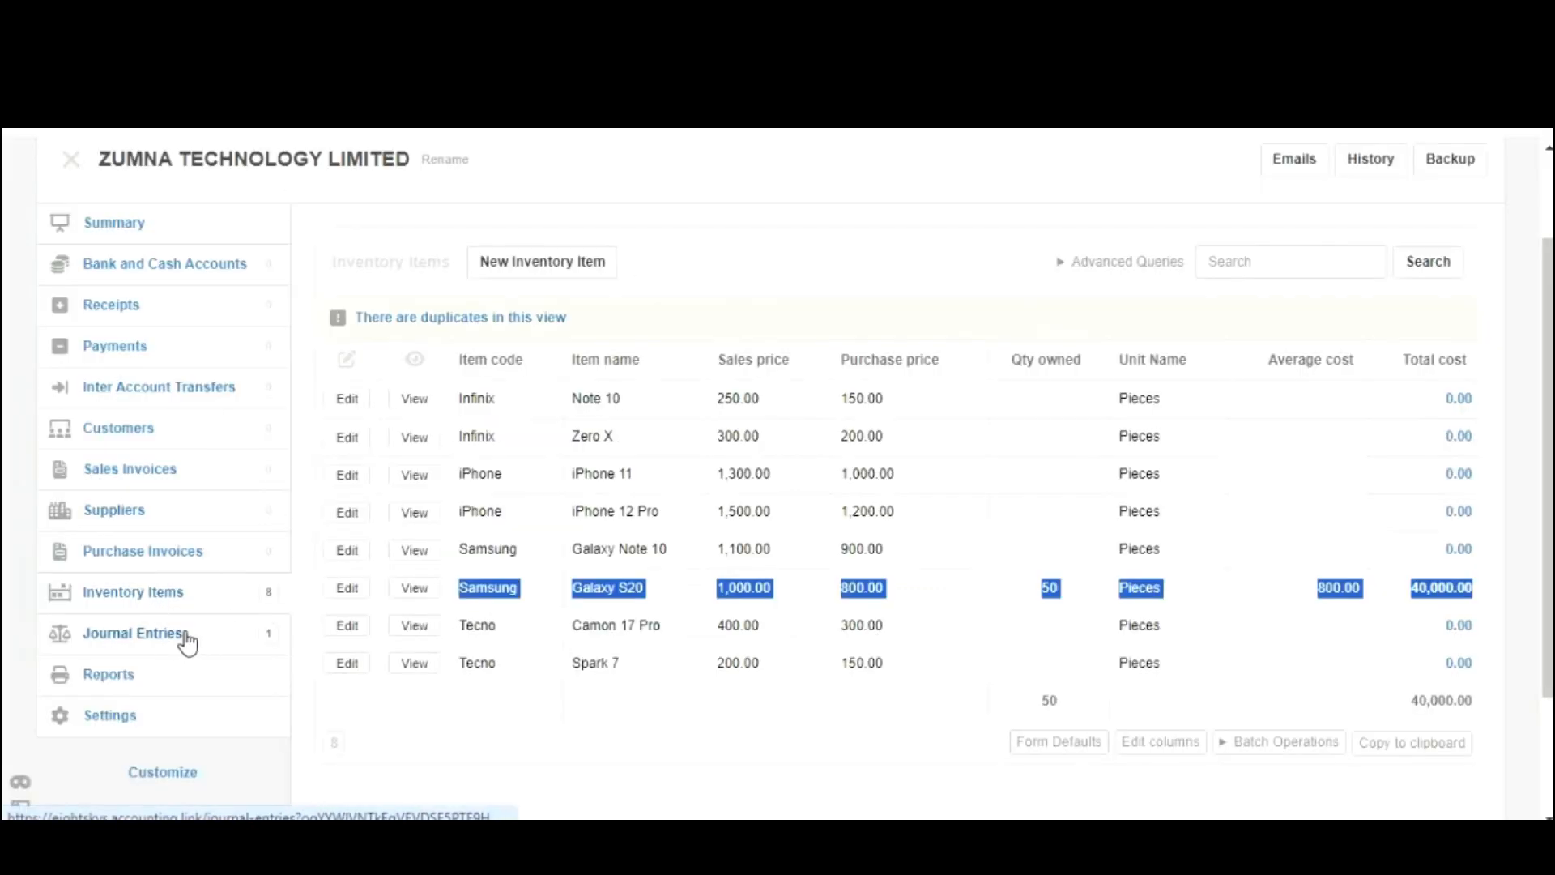
Step: Open the 31-12-2023 "Opening balances" journal entry for editing
left_click(180, 640)
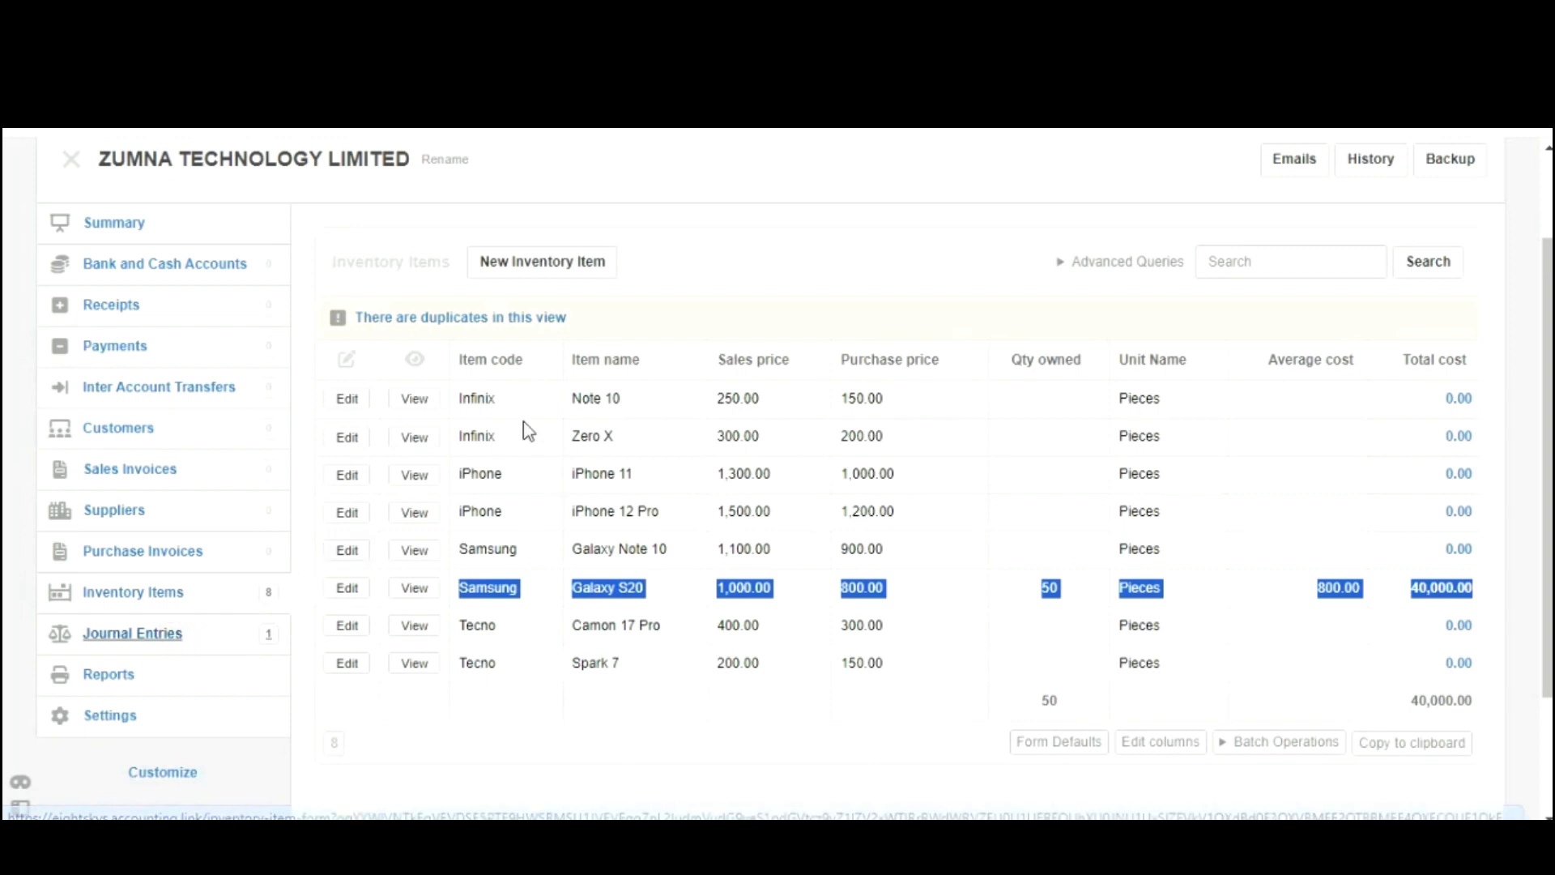
left_click(345, 478)
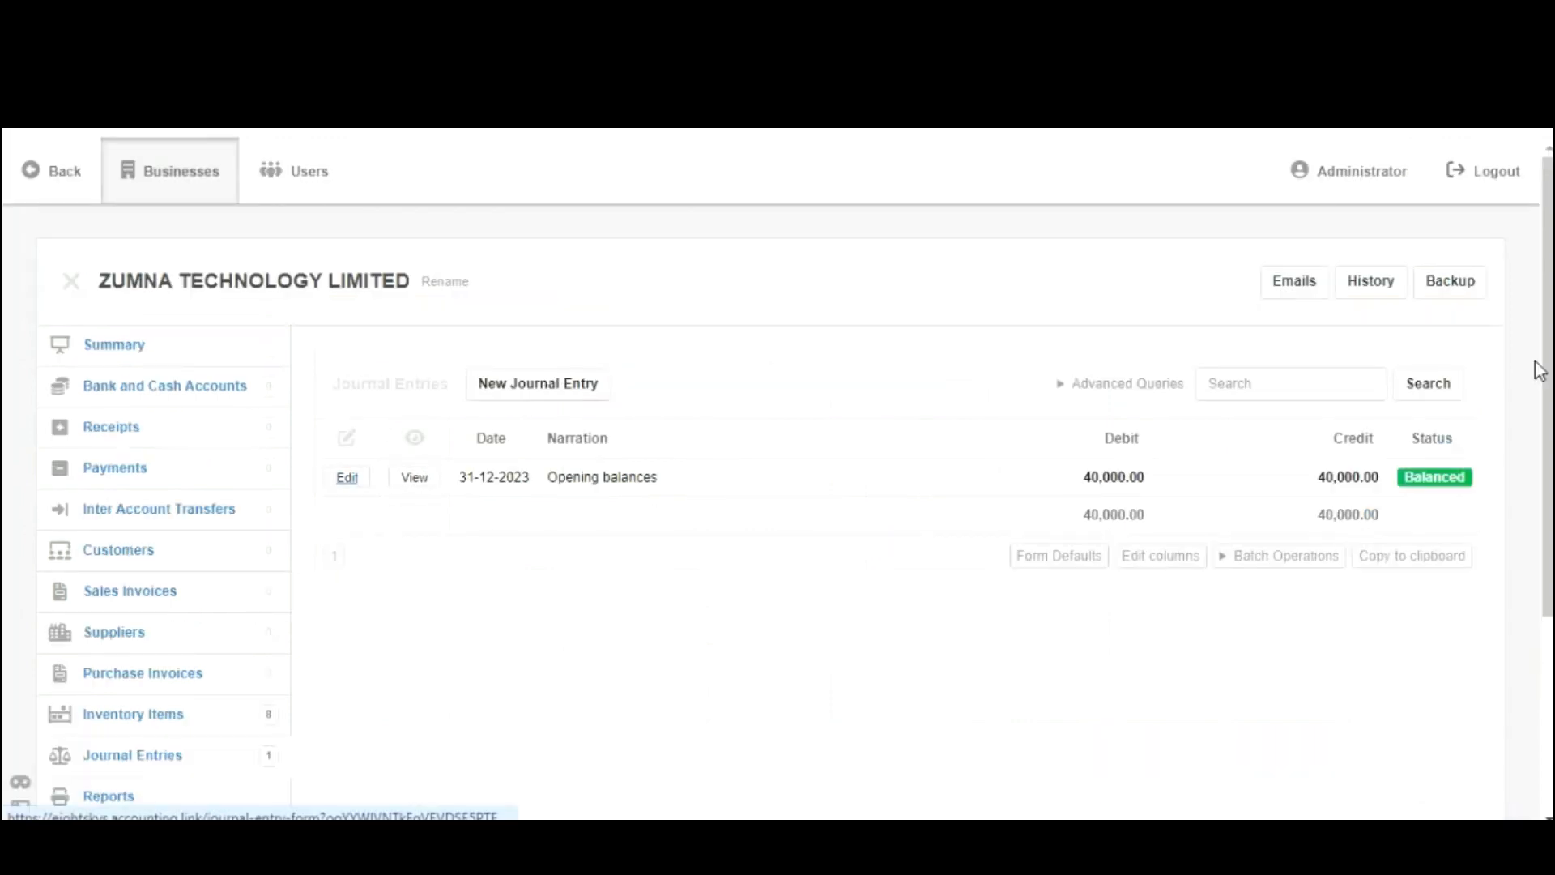
scroll(1538, 364, "down", 3)
scroll(659, 486, "down", 3)
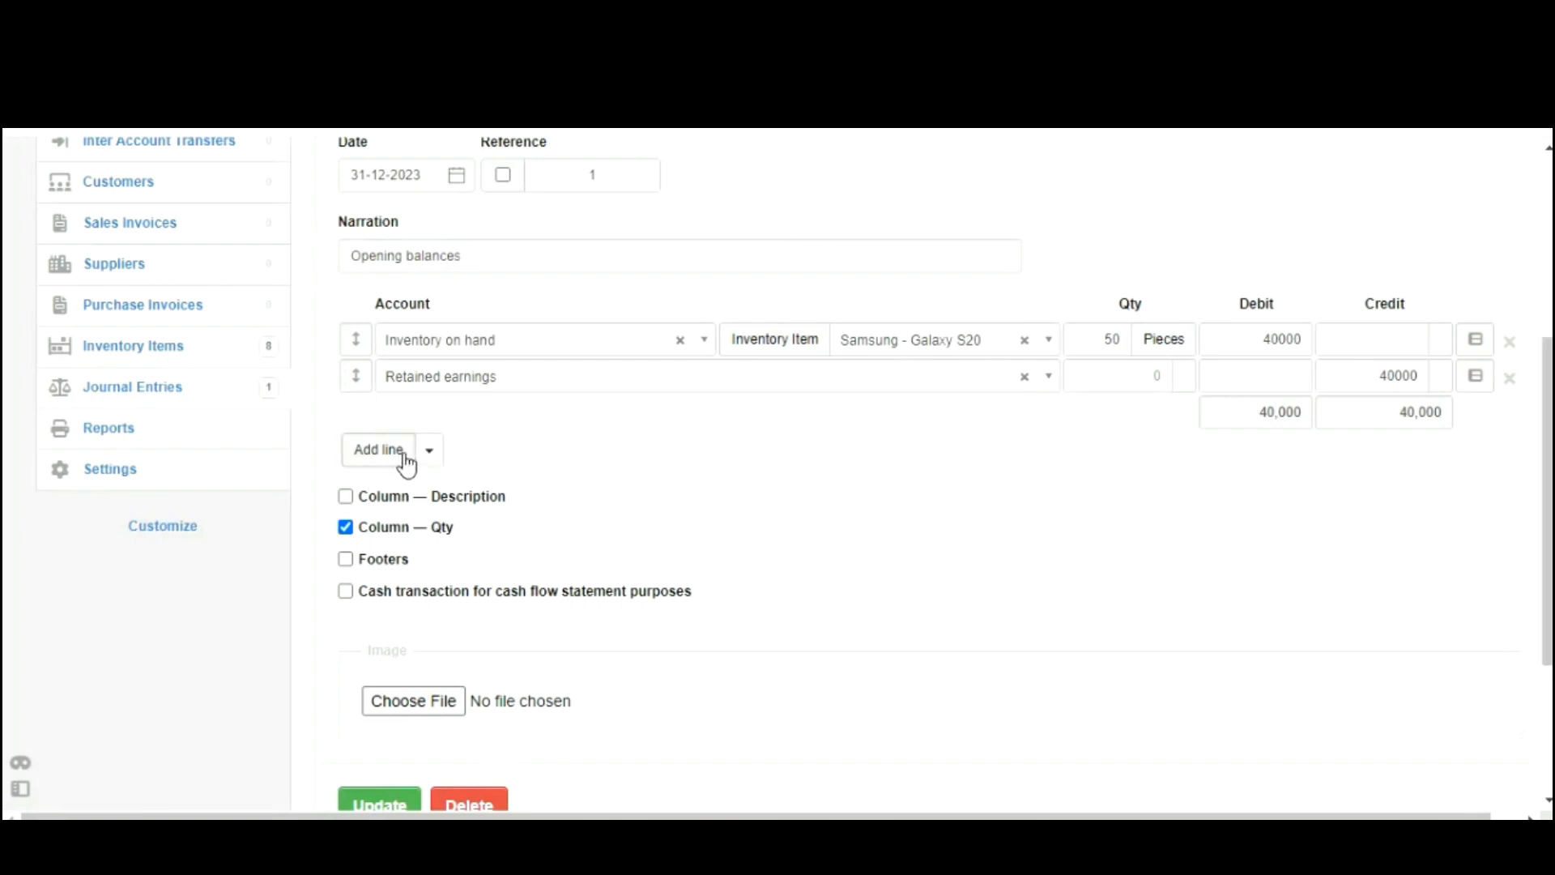
Step: Add a journal line on the Inventory on hand account for the item Samsung - Galaxy Note 10
left_click(375, 451)
left_click(447, 423)
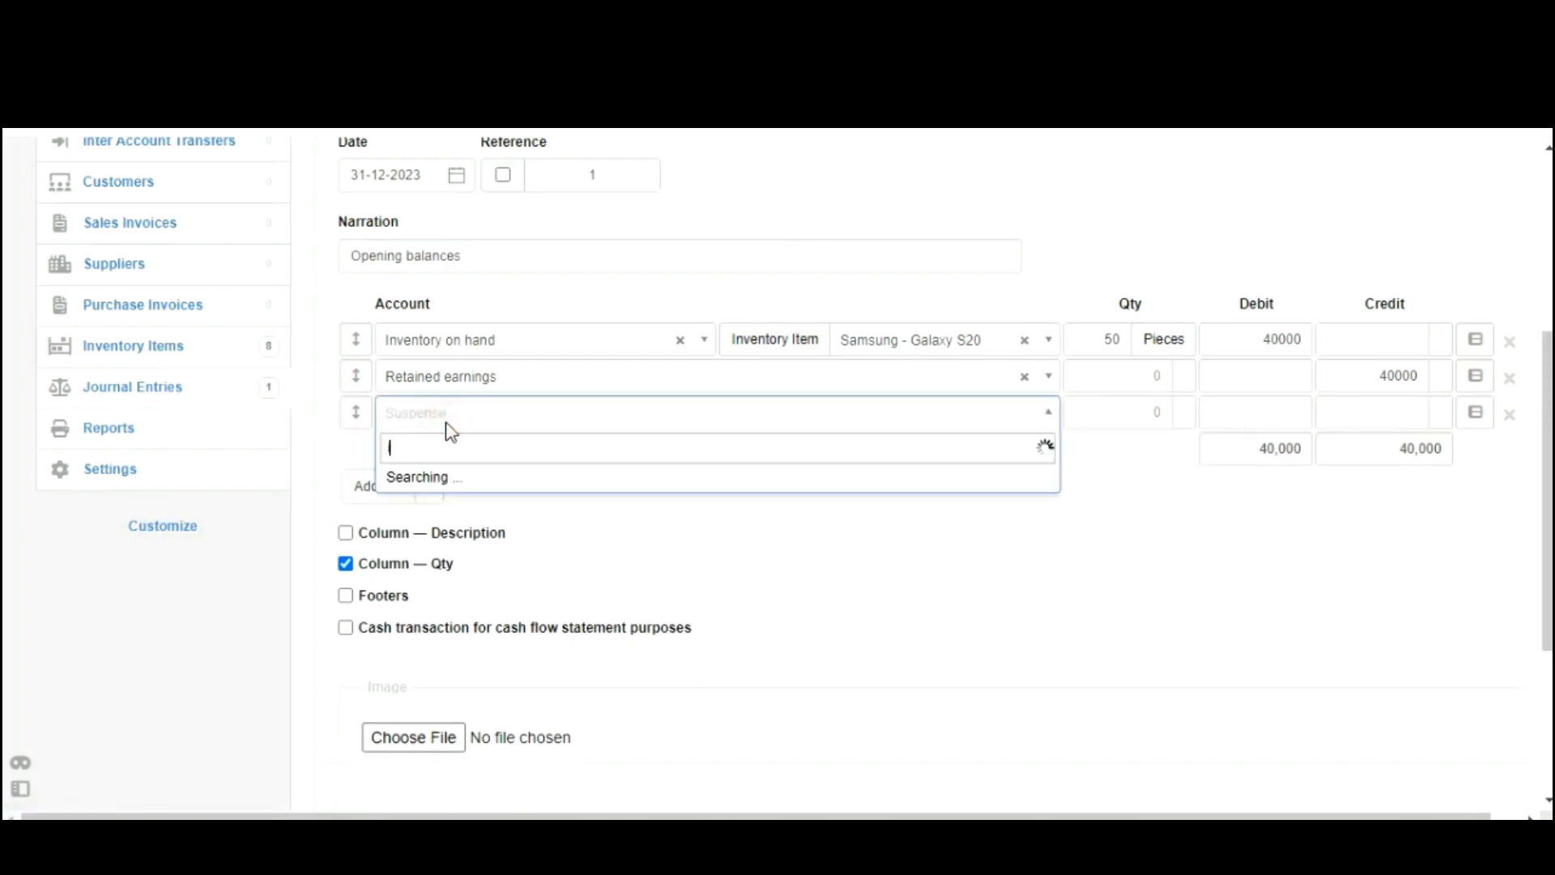
type("inve")
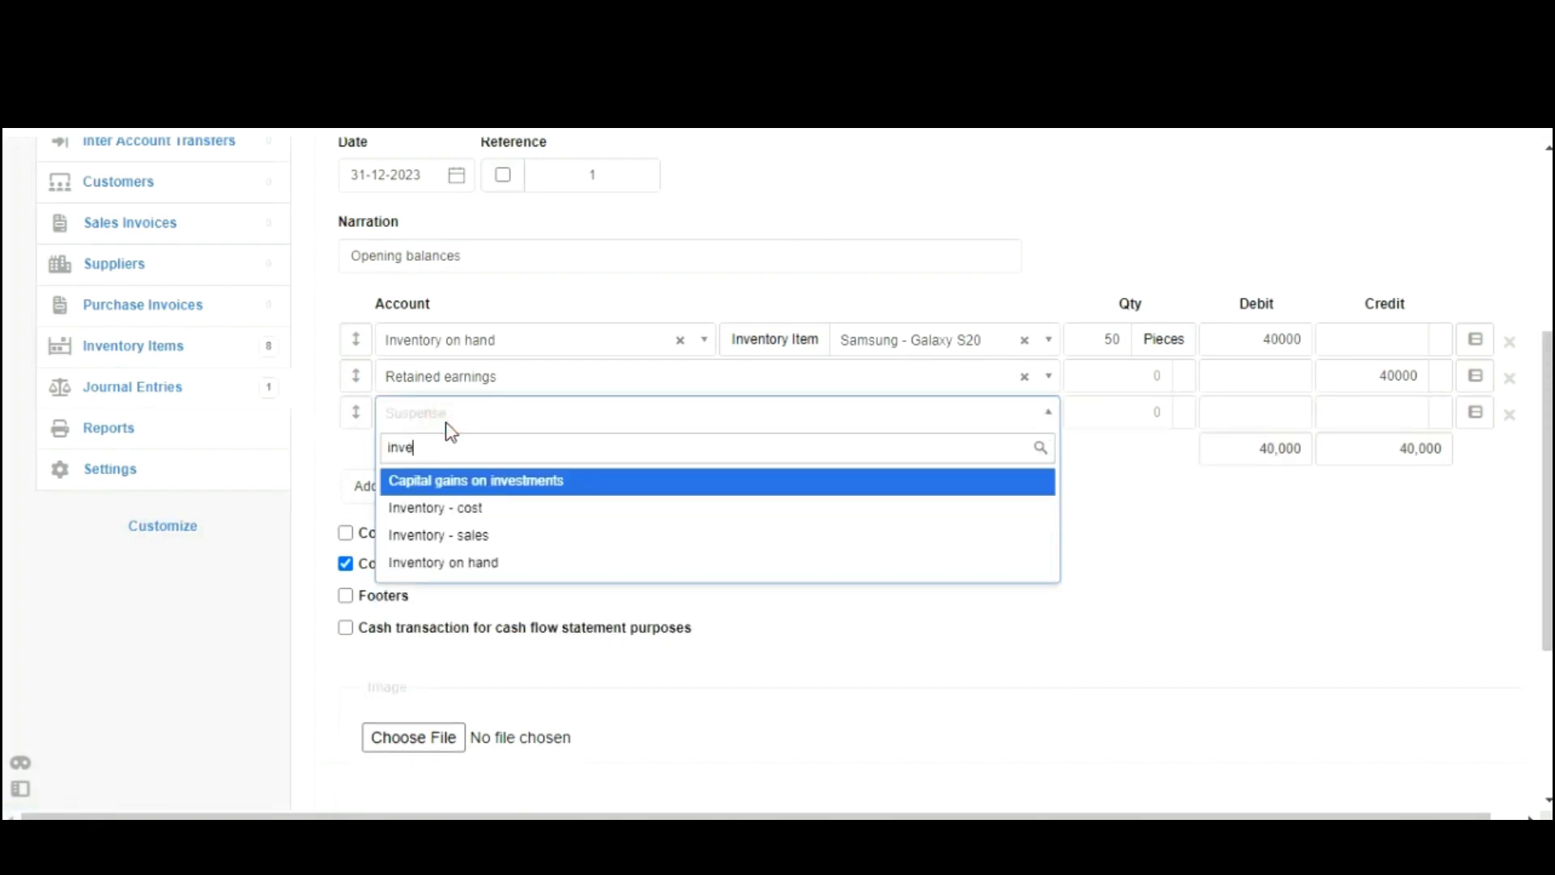
left_click(443, 562)
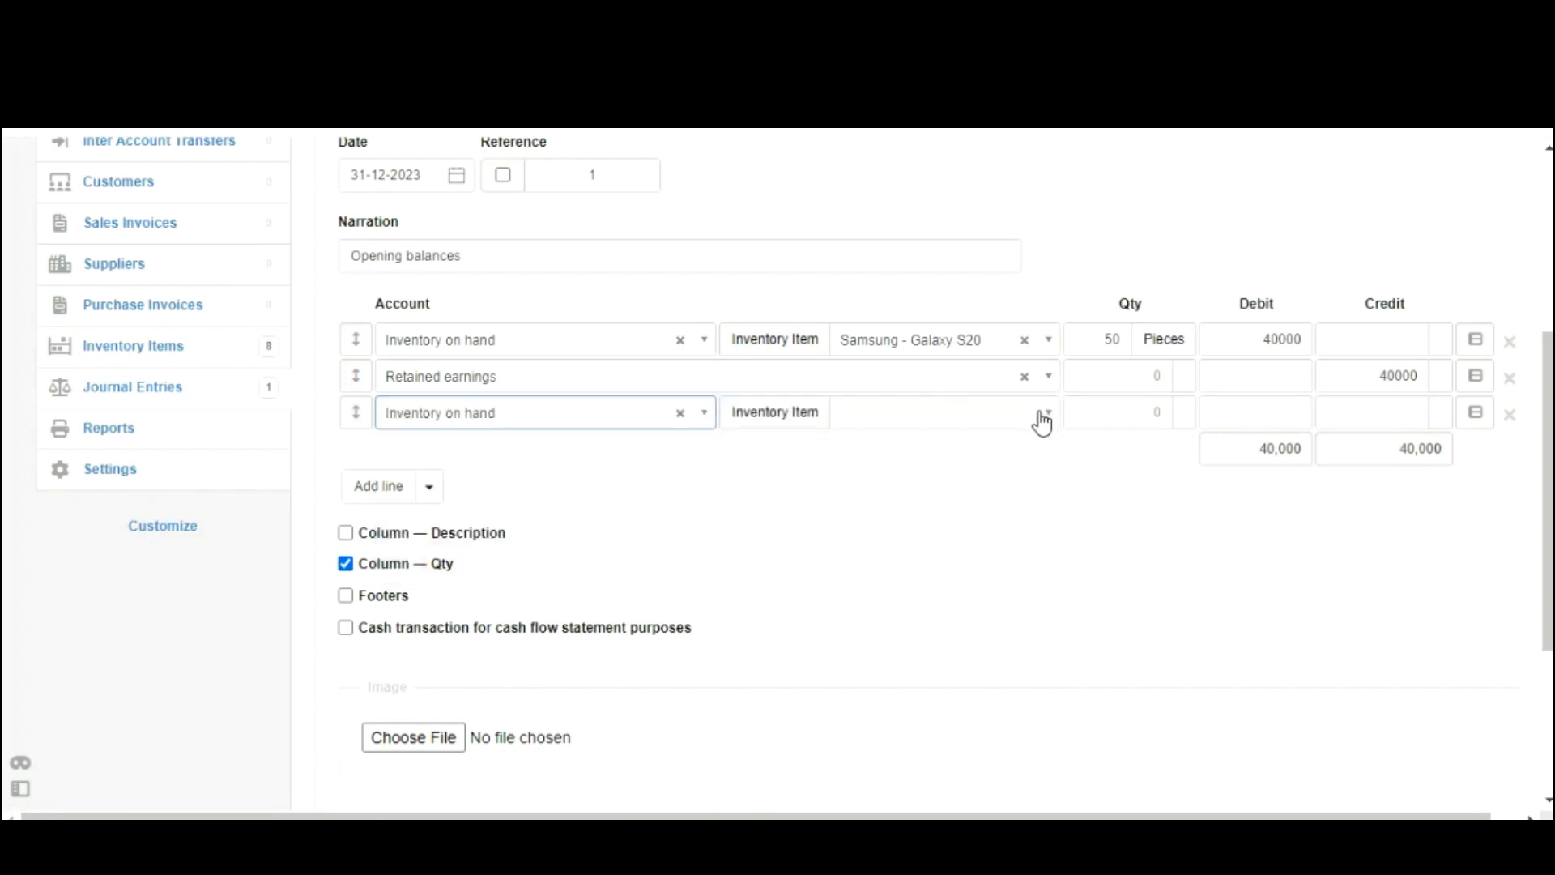
left_click(1042, 418)
type("note")
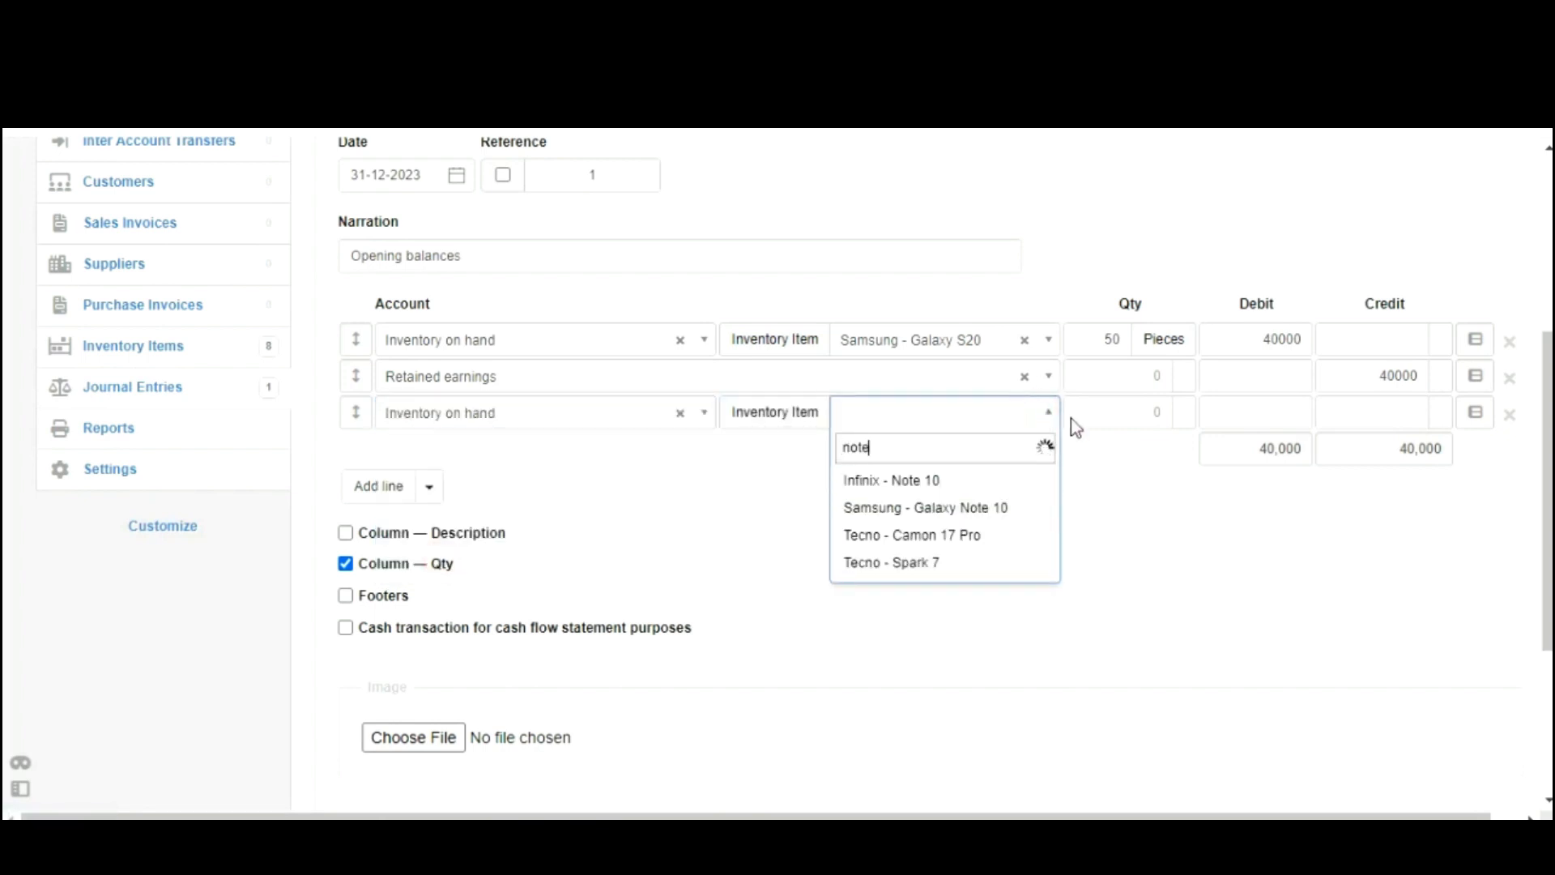
left_click(969, 510)
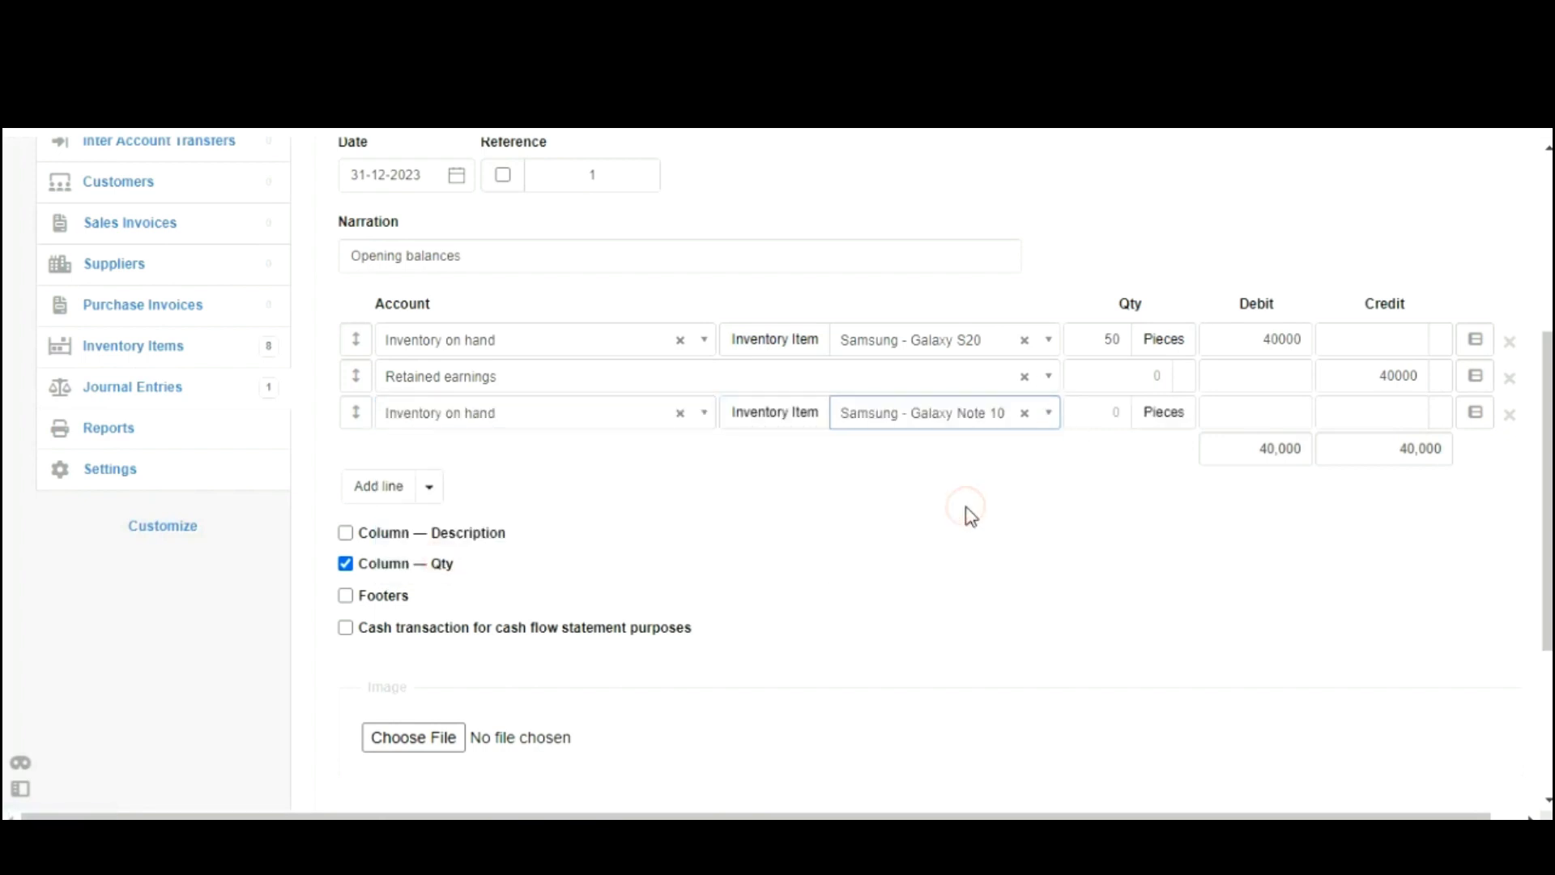
Step: Set the Galaxy Note 10 line to a quantity of 30 pieces and a debit of 27000
left_click(1125, 417)
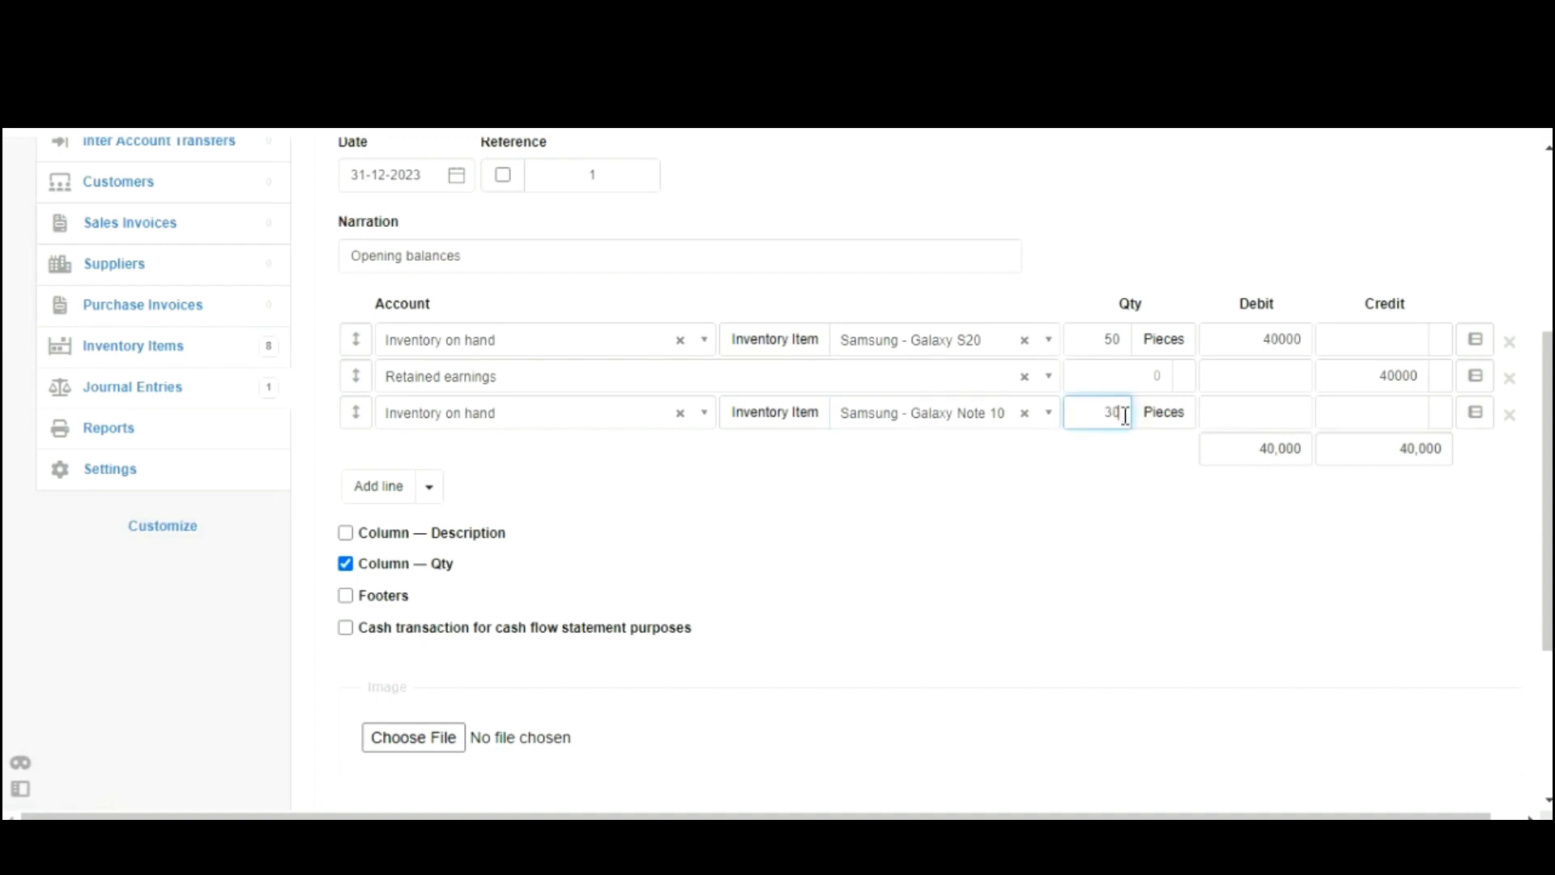
double_click(1108, 412)
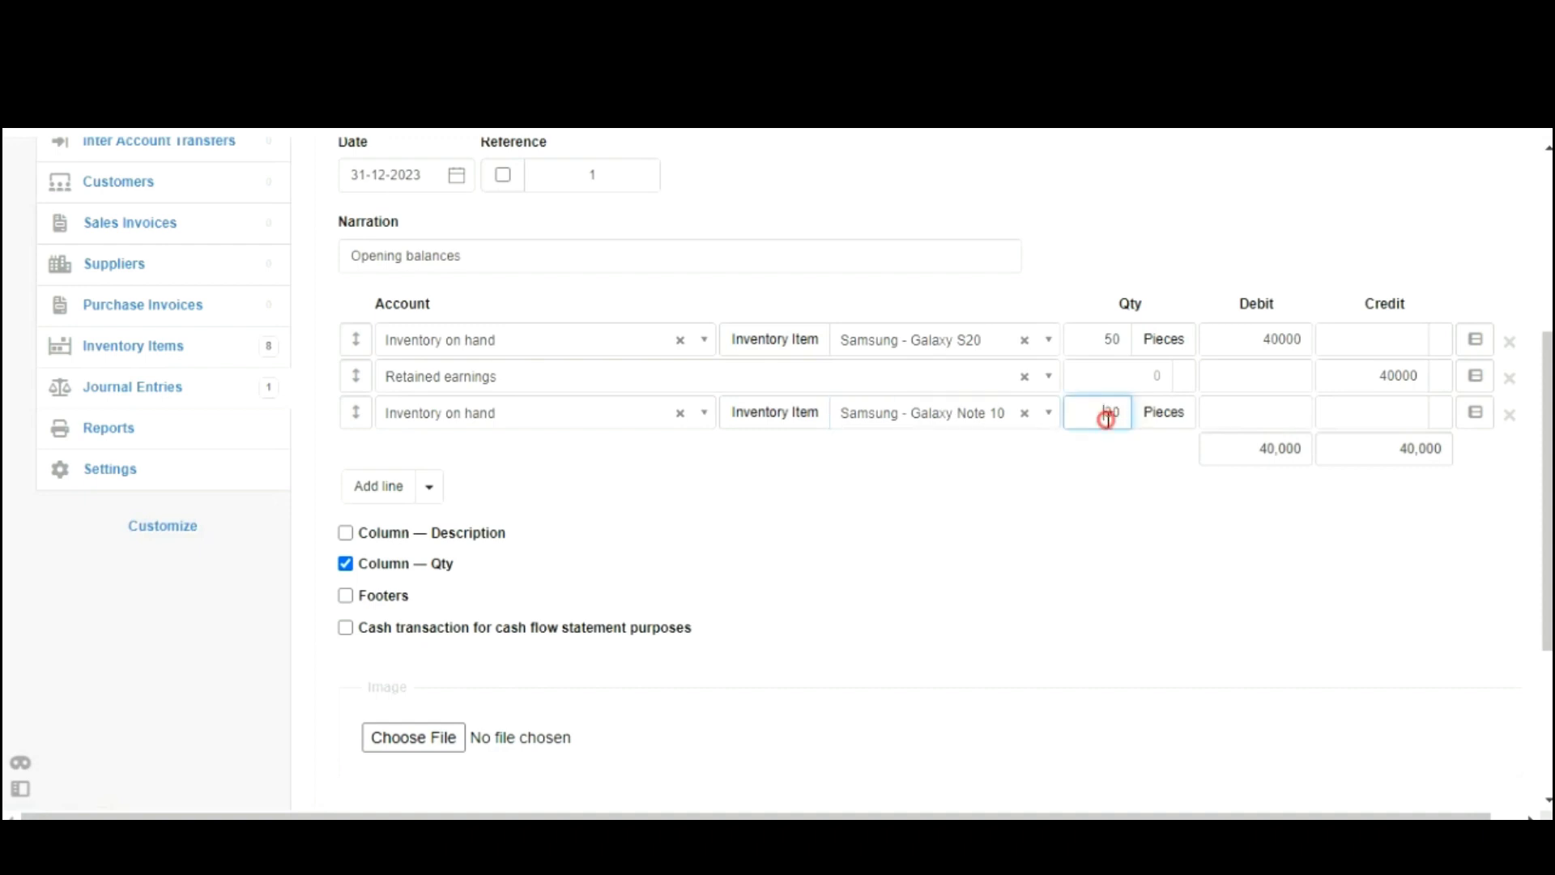
left_click(1230, 414)
type("2")
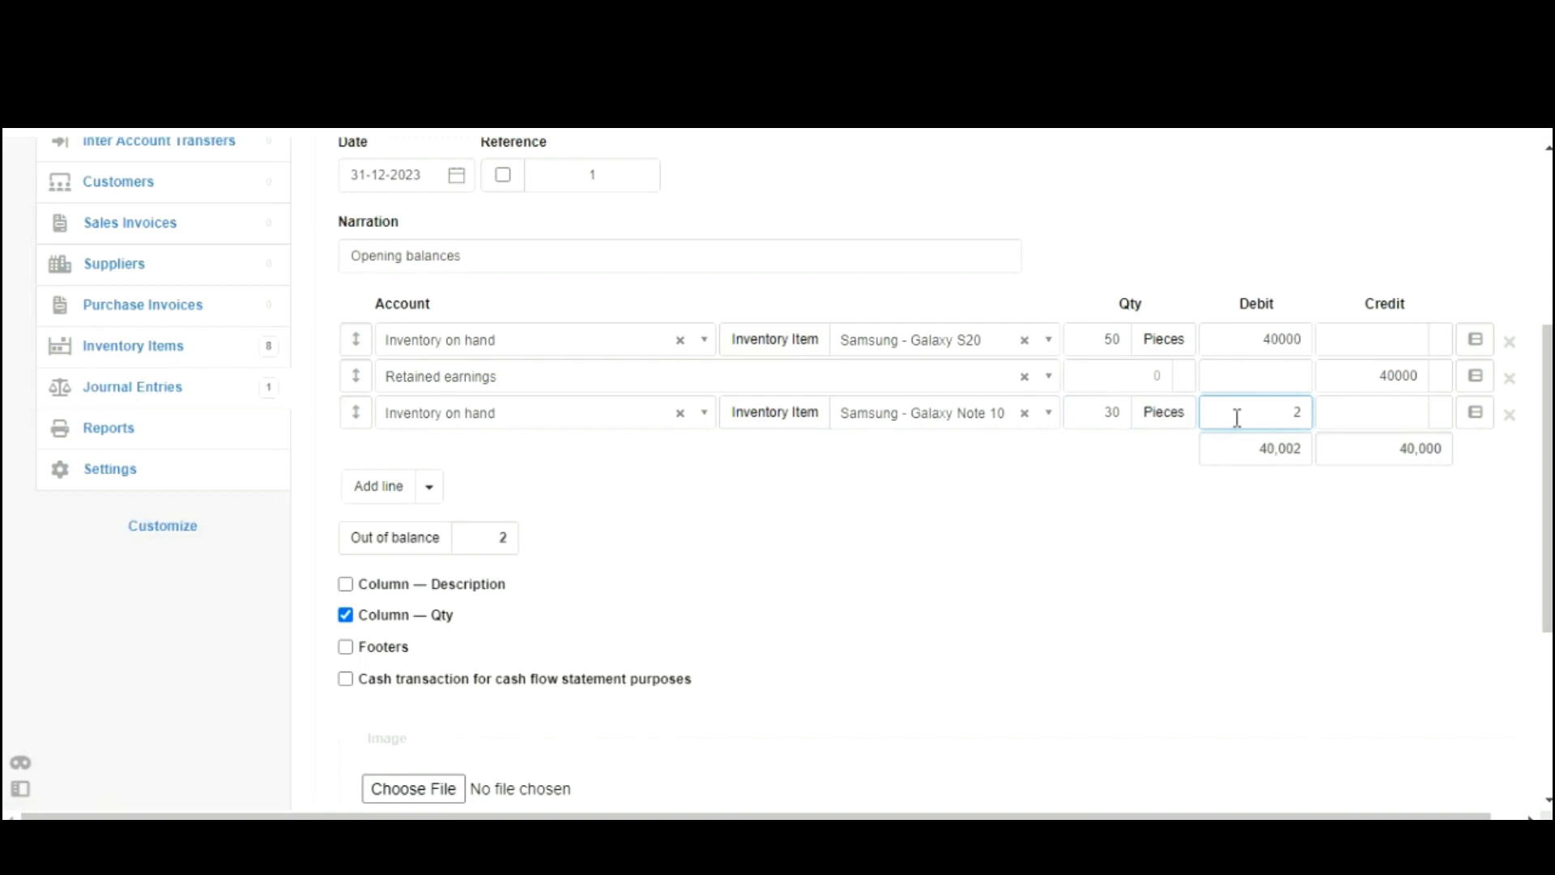
type("7000")
left_click_drag(1232, 415, 1324, 426)
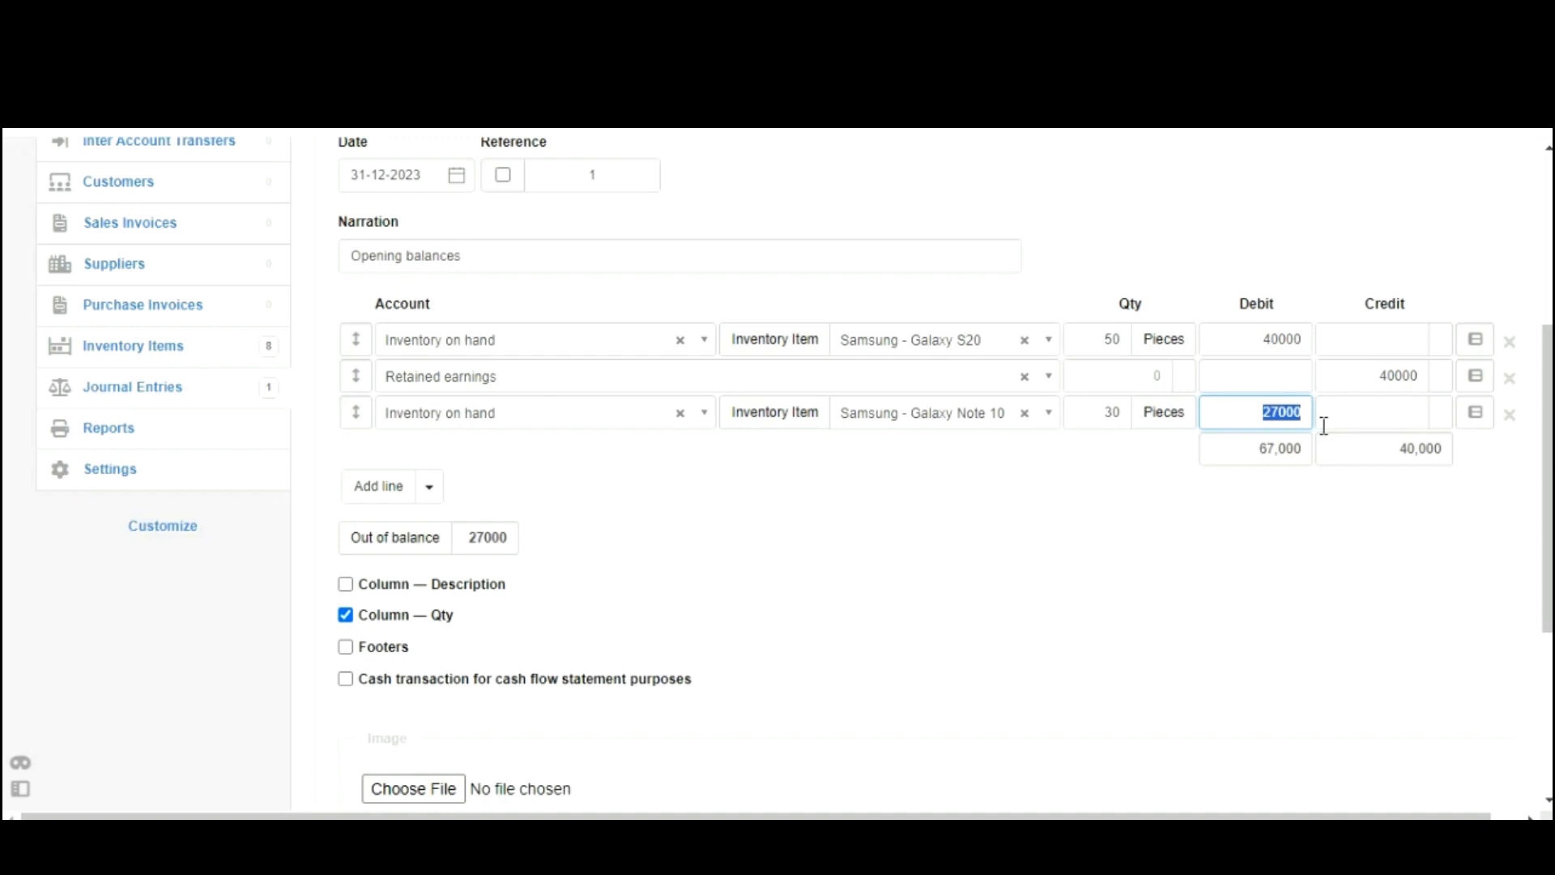
Step: Look through the selectable inventory items and review the stock count question and table in the model question PDF
left_click(983, 416)
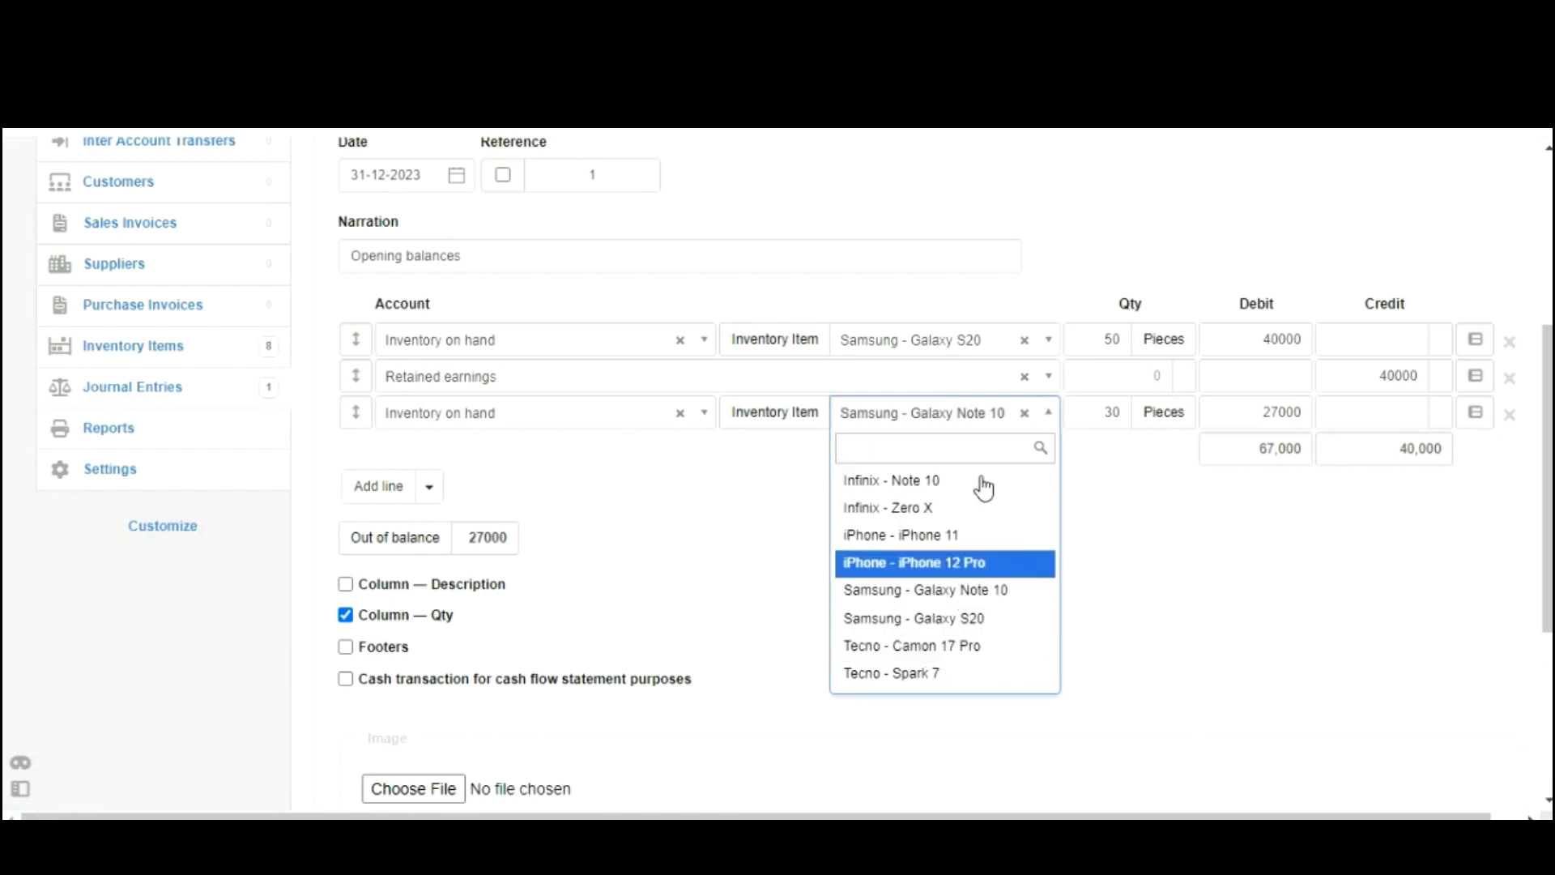
left_click(784, 521)
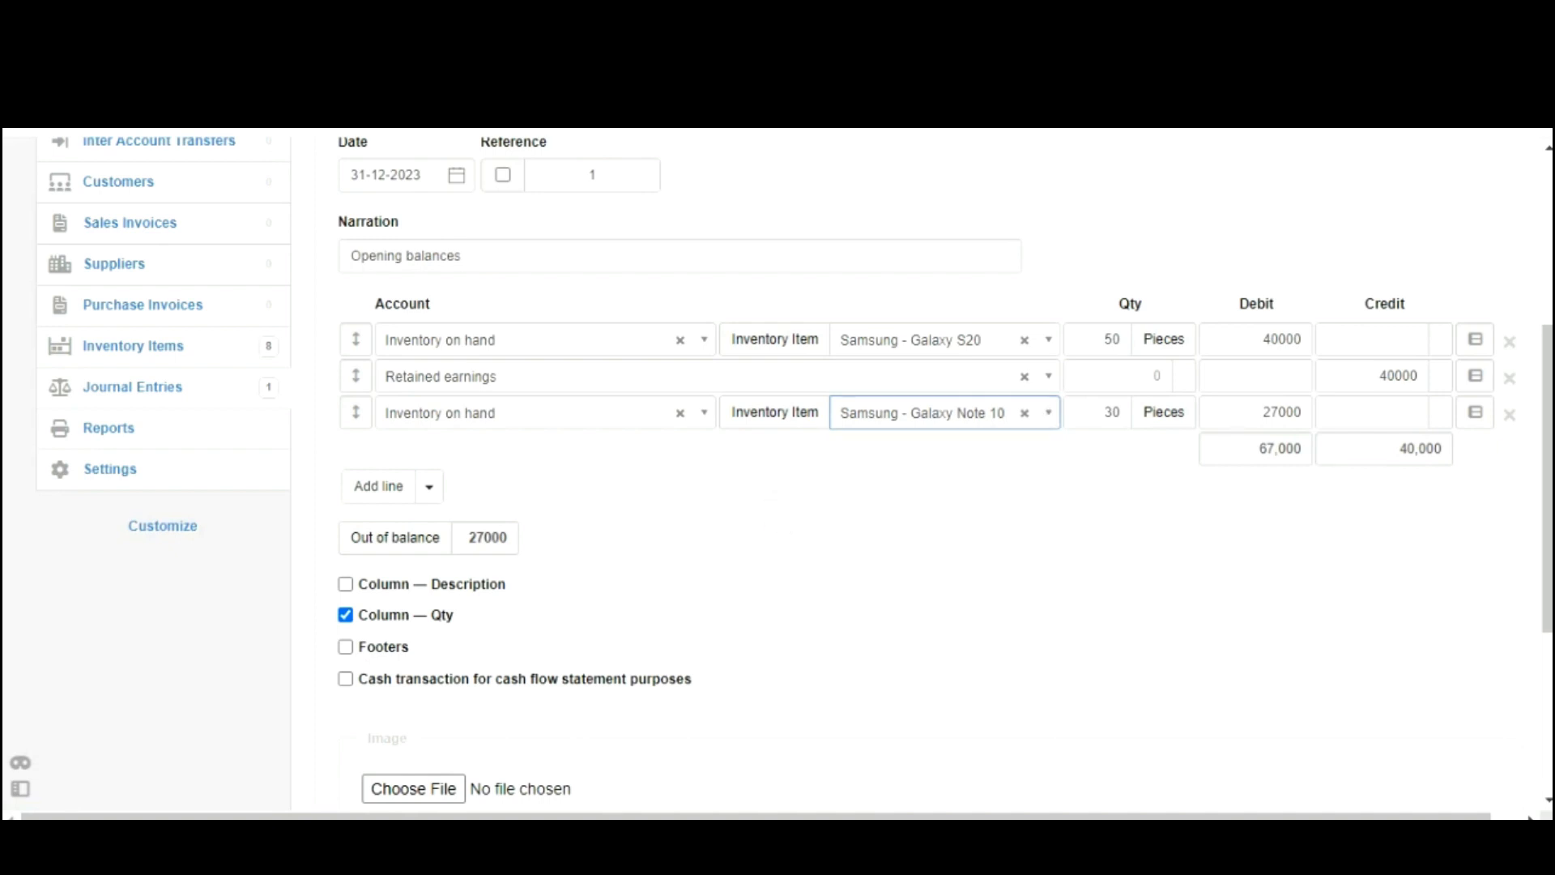
key("ctrl+Tab")
left_click(660, 411)
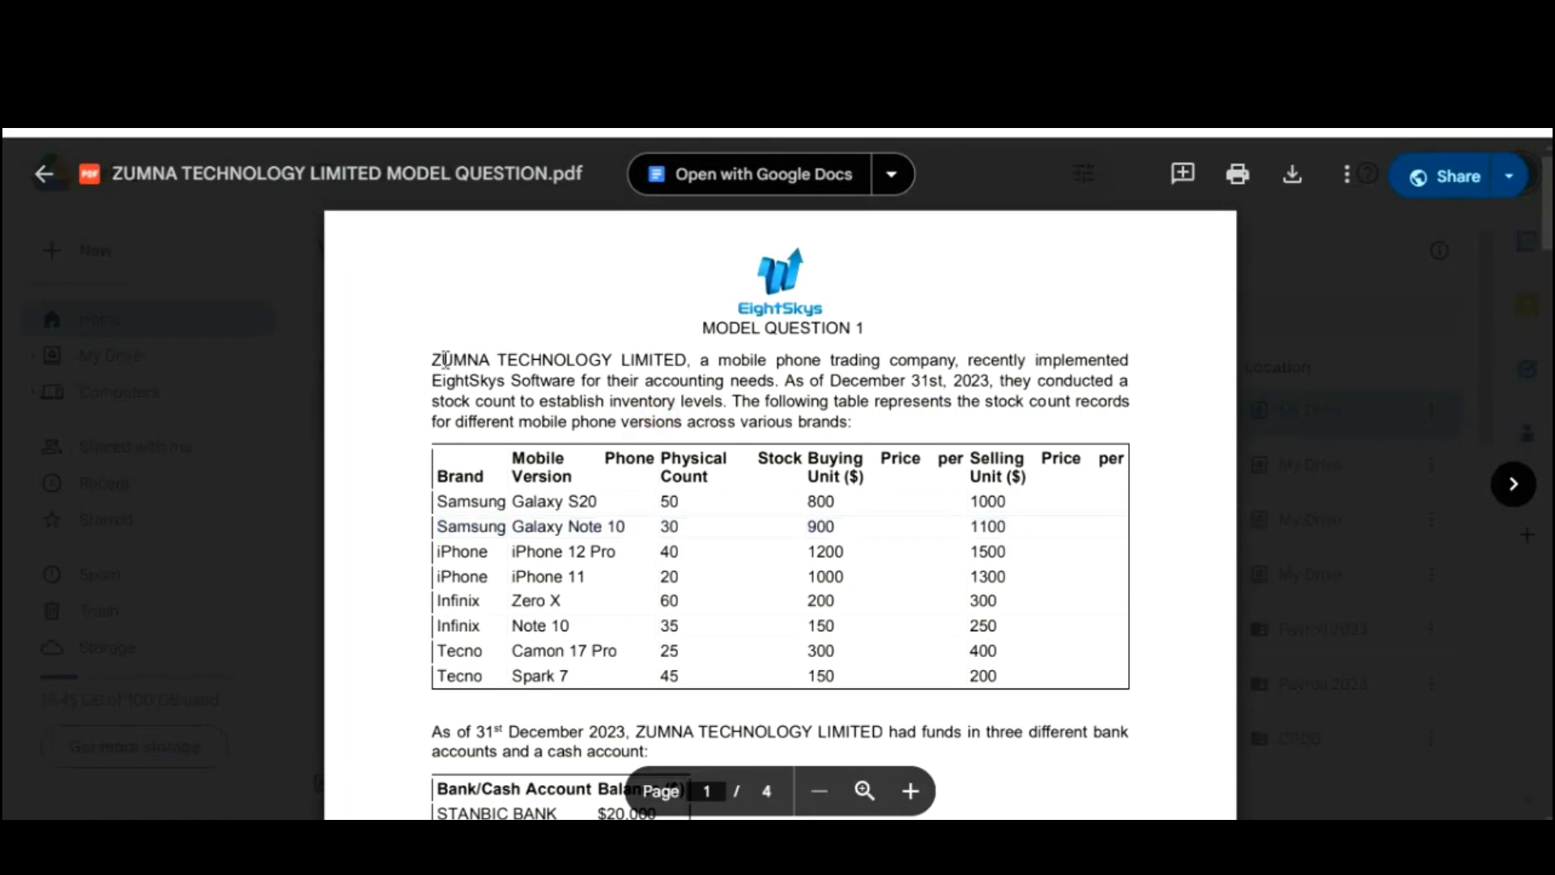
left_click_drag(435, 360, 1106, 679)
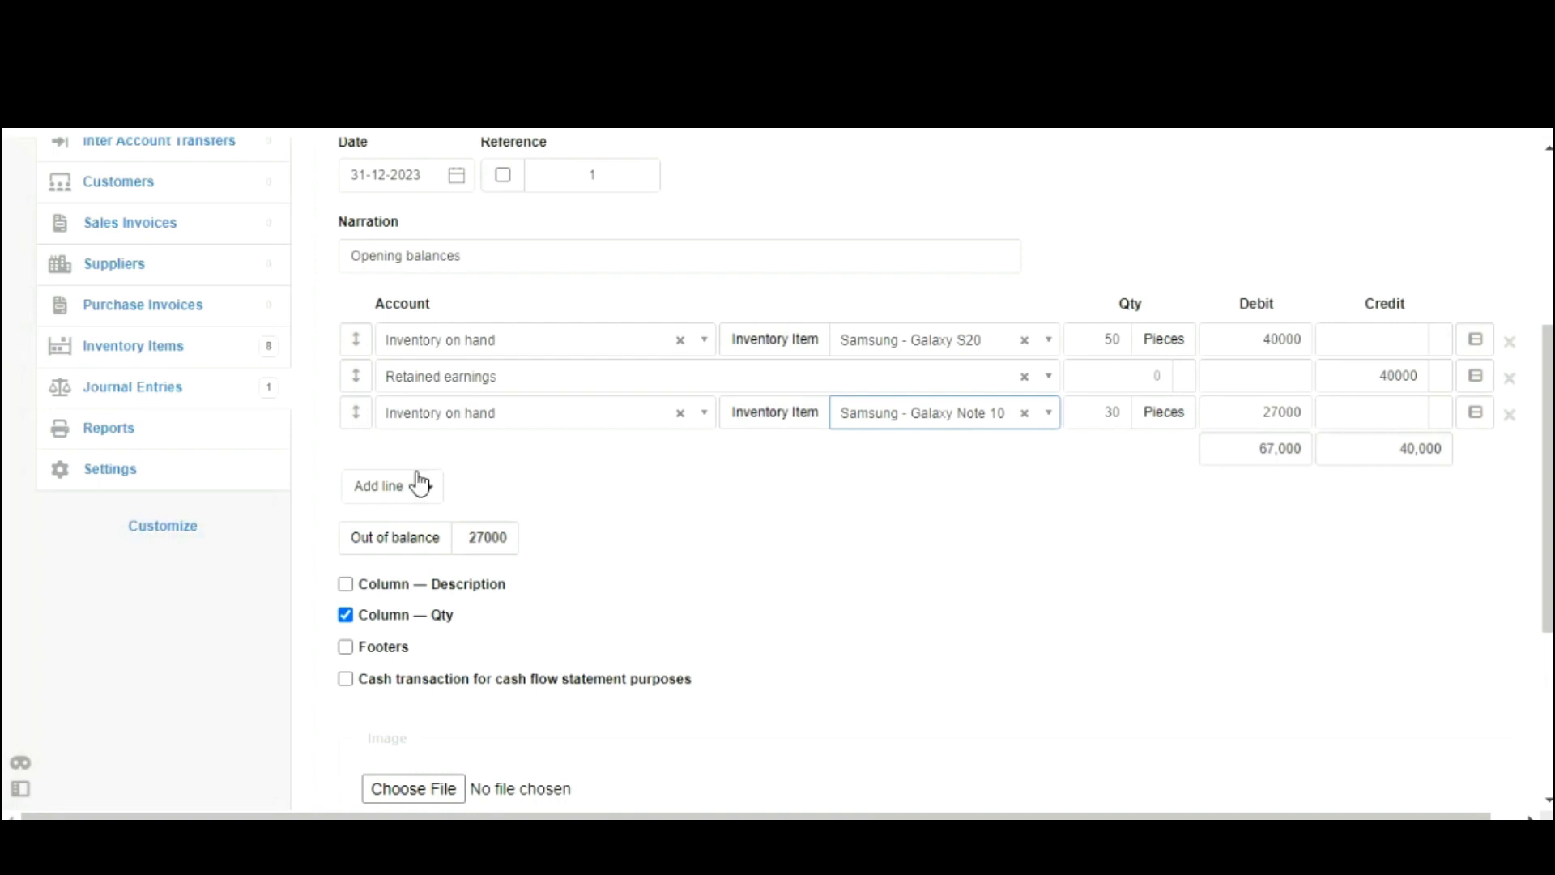
Step: Add a line to the opening balances journal on Inventory on hand for the item iPhone - iPhone 12 Pro
left_click(381, 488)
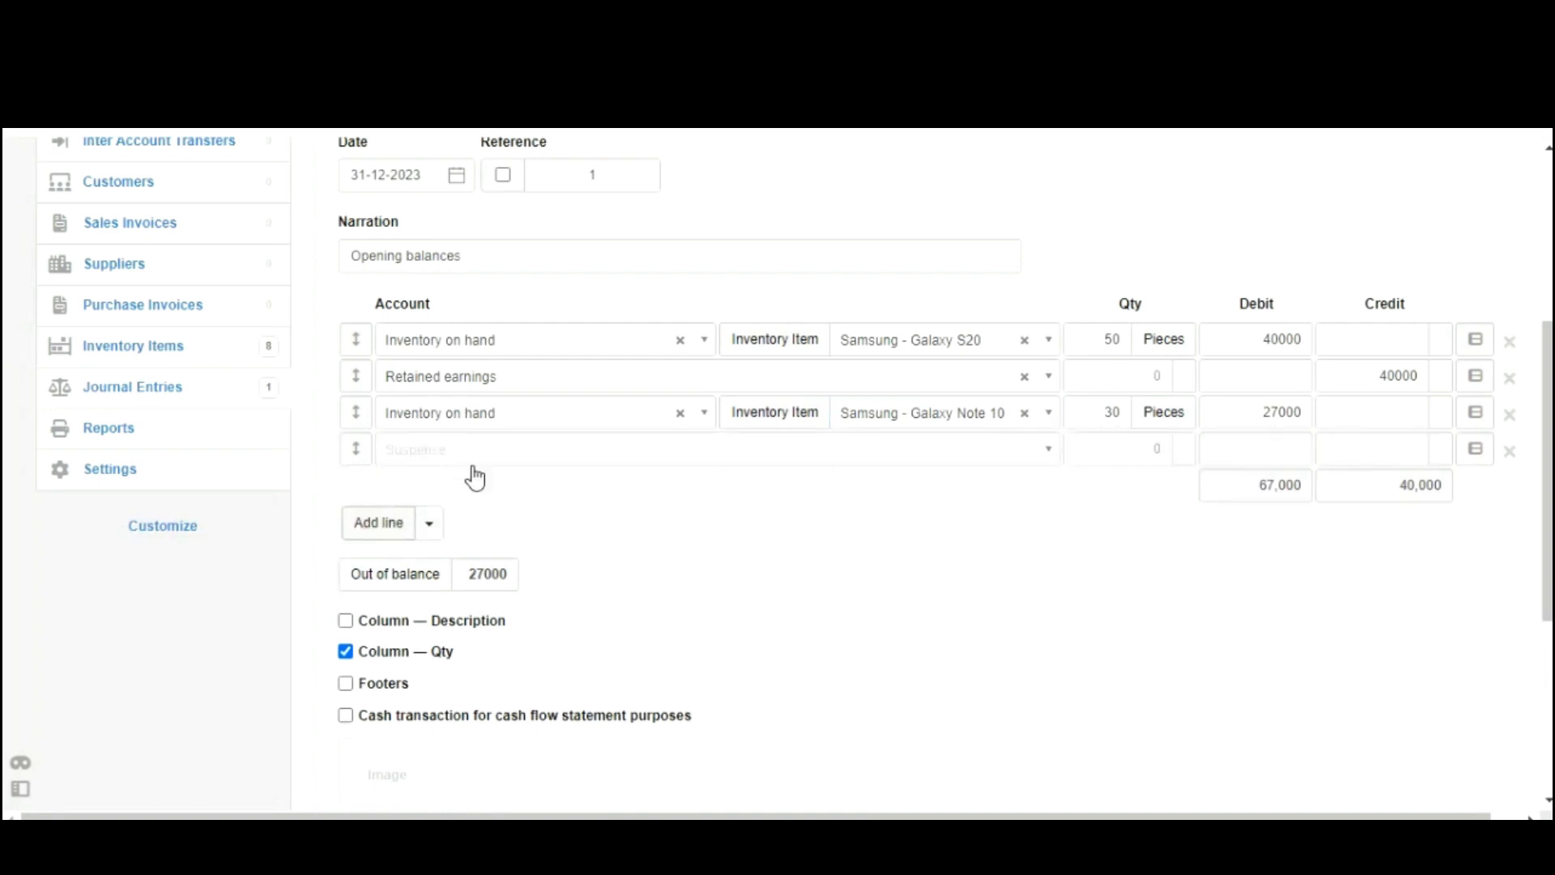
left_click(542, 461)
type("inve")
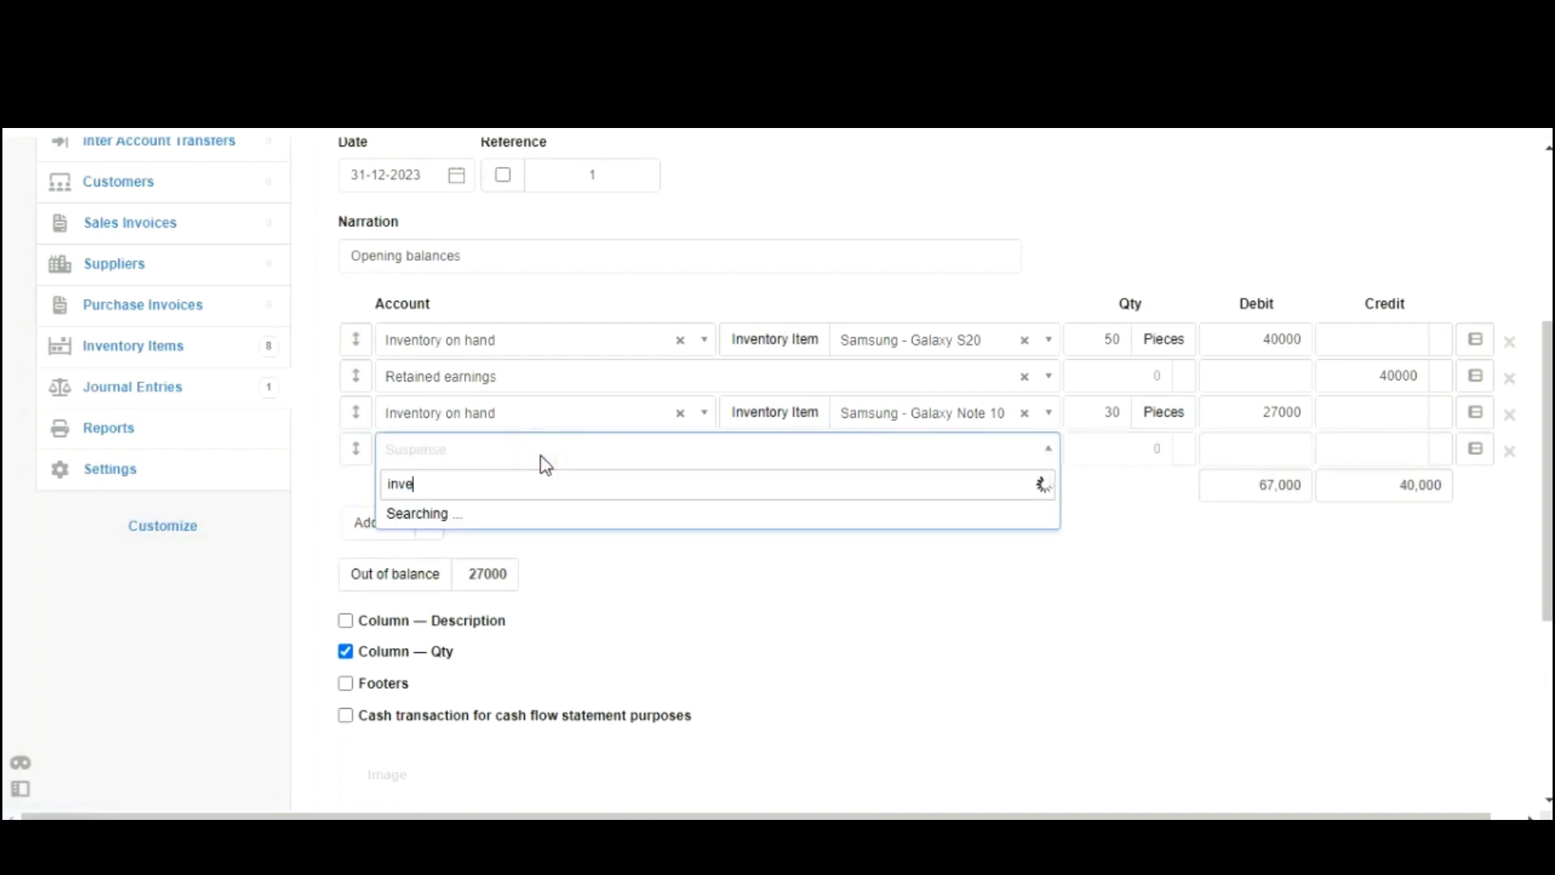
left_click(517, 600)
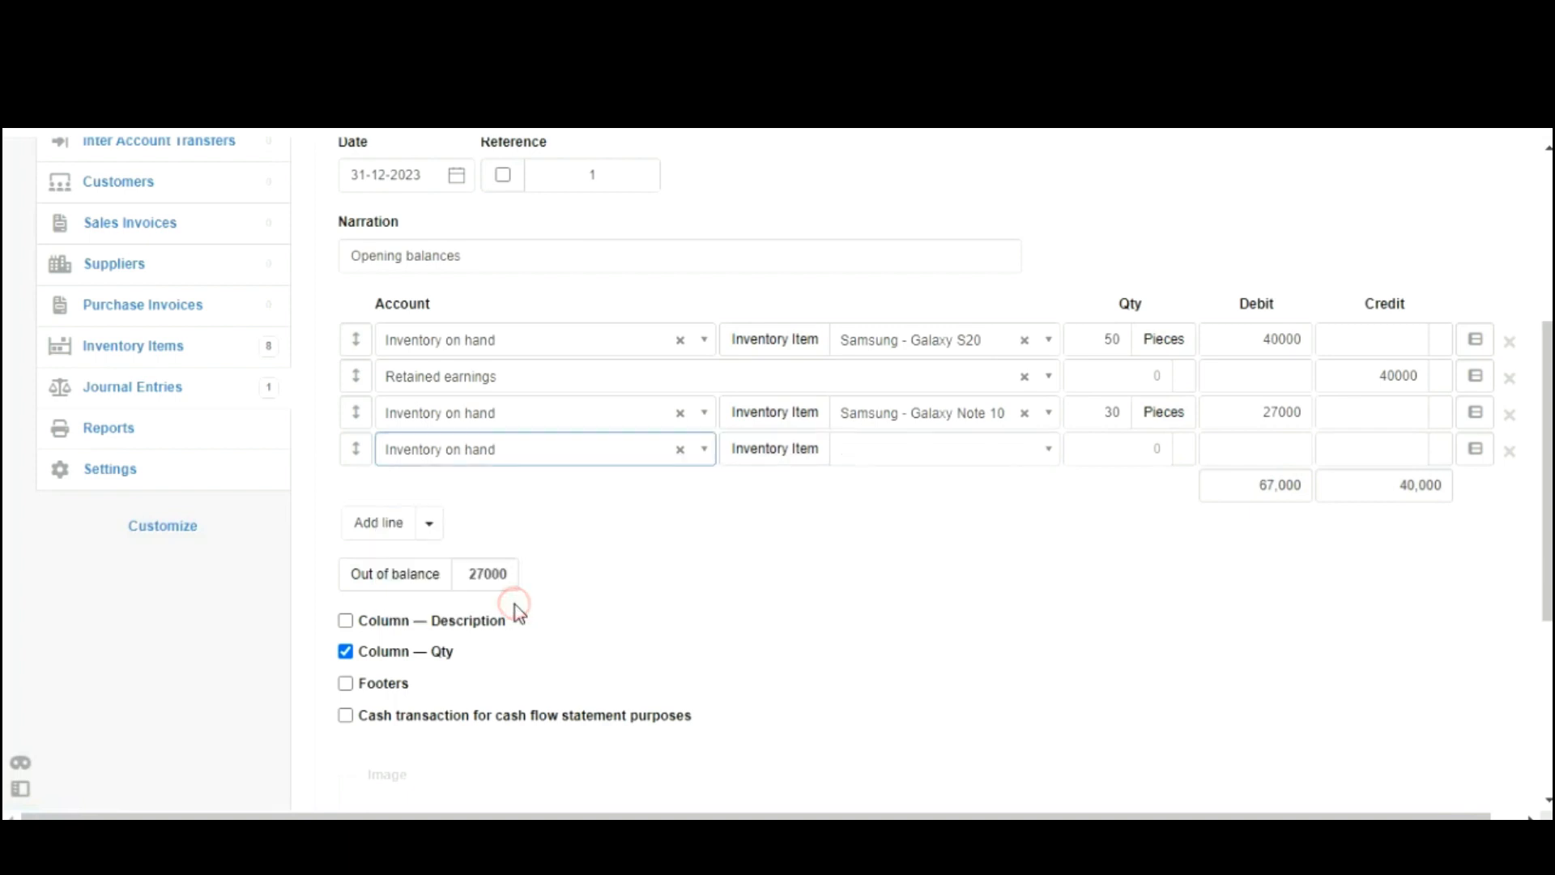
left_click(906, 448)
type("p")
key("BackSpace")
type("iph")
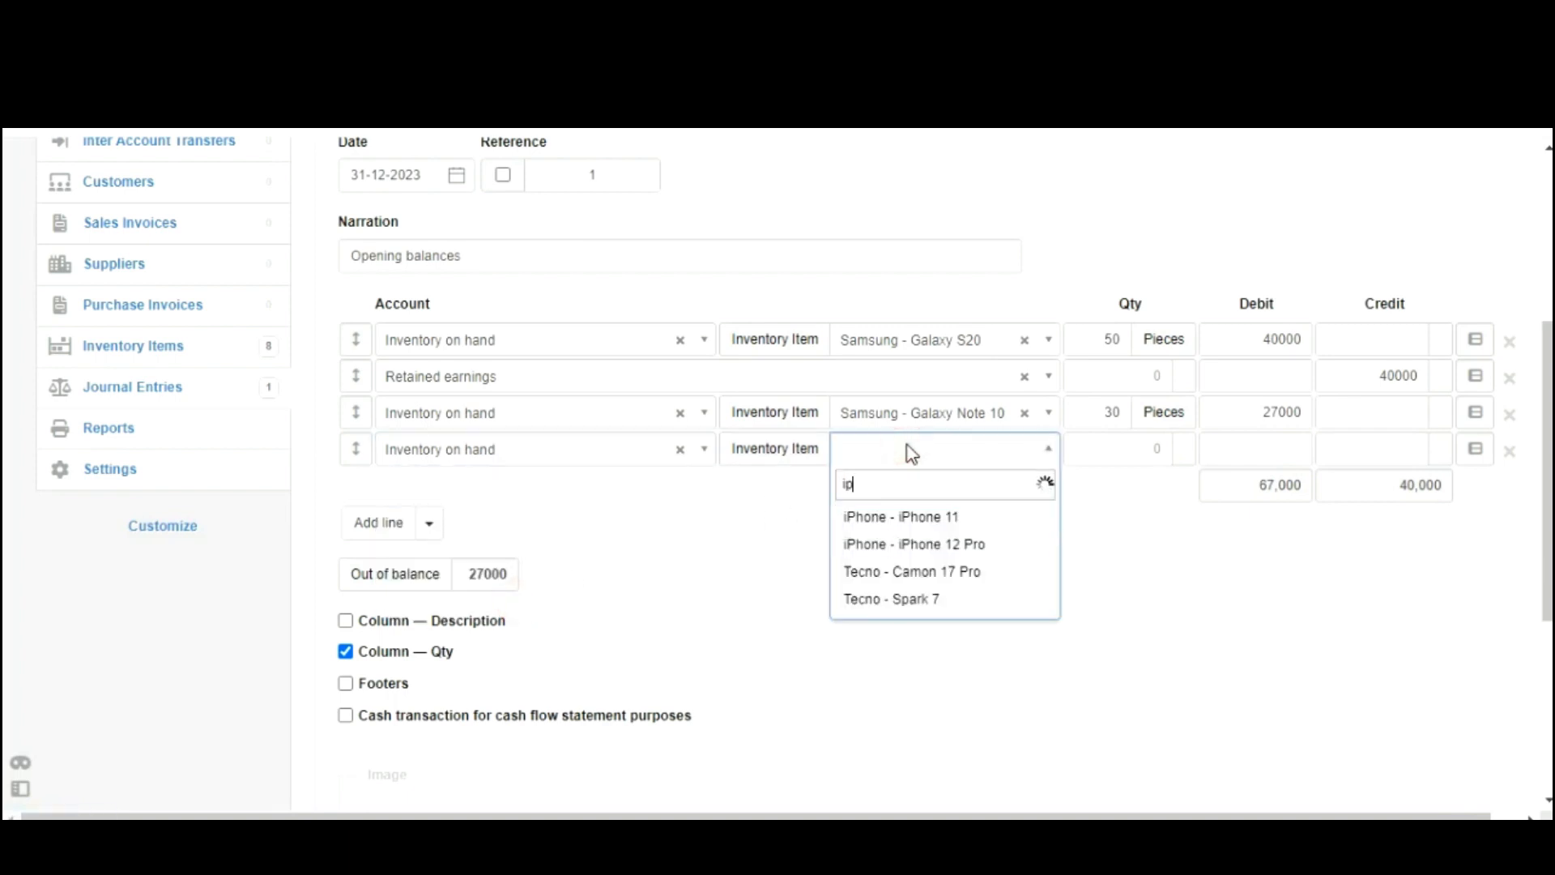
left_click(961, 549)
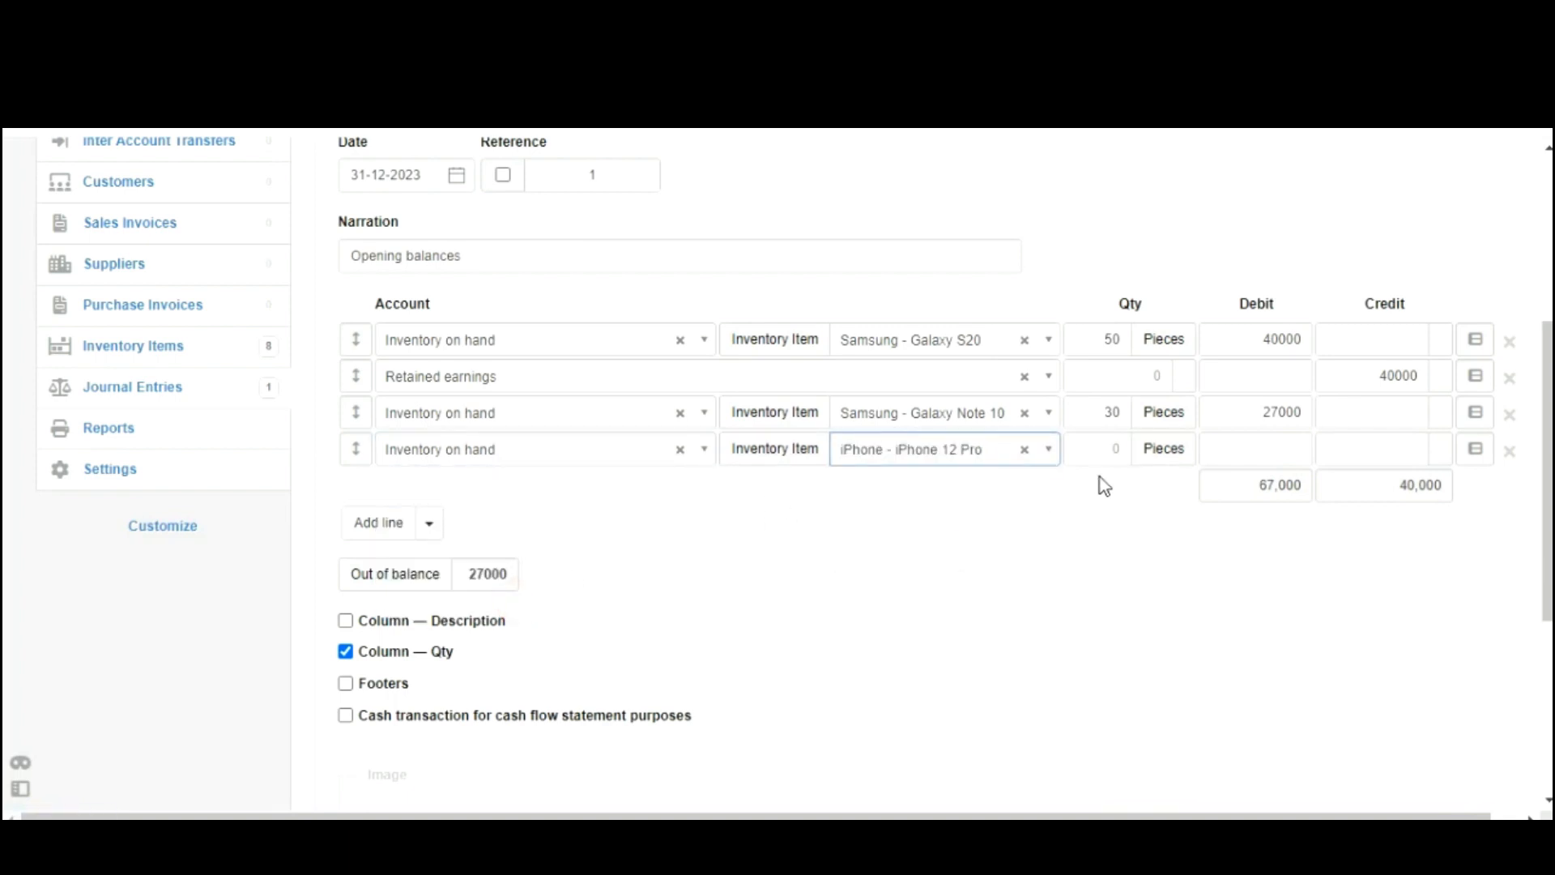
Step: Set the iPhone 12 Pro line to a quantity of 40 pieces and a debit of 48000
left_click(1113, 455)
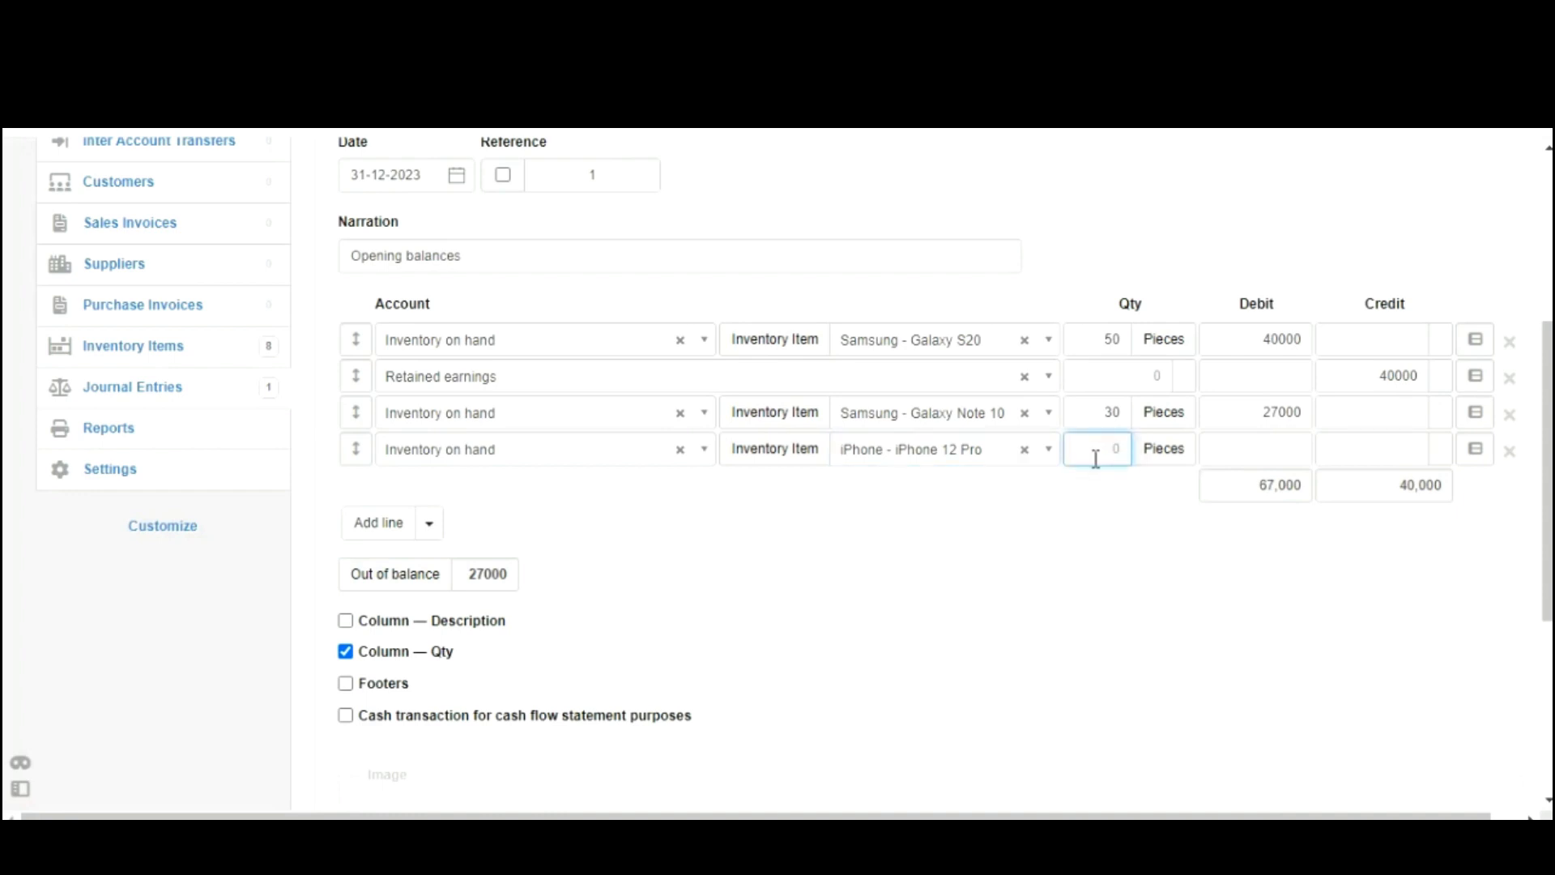
left_click(1222, 441)
type("48000")
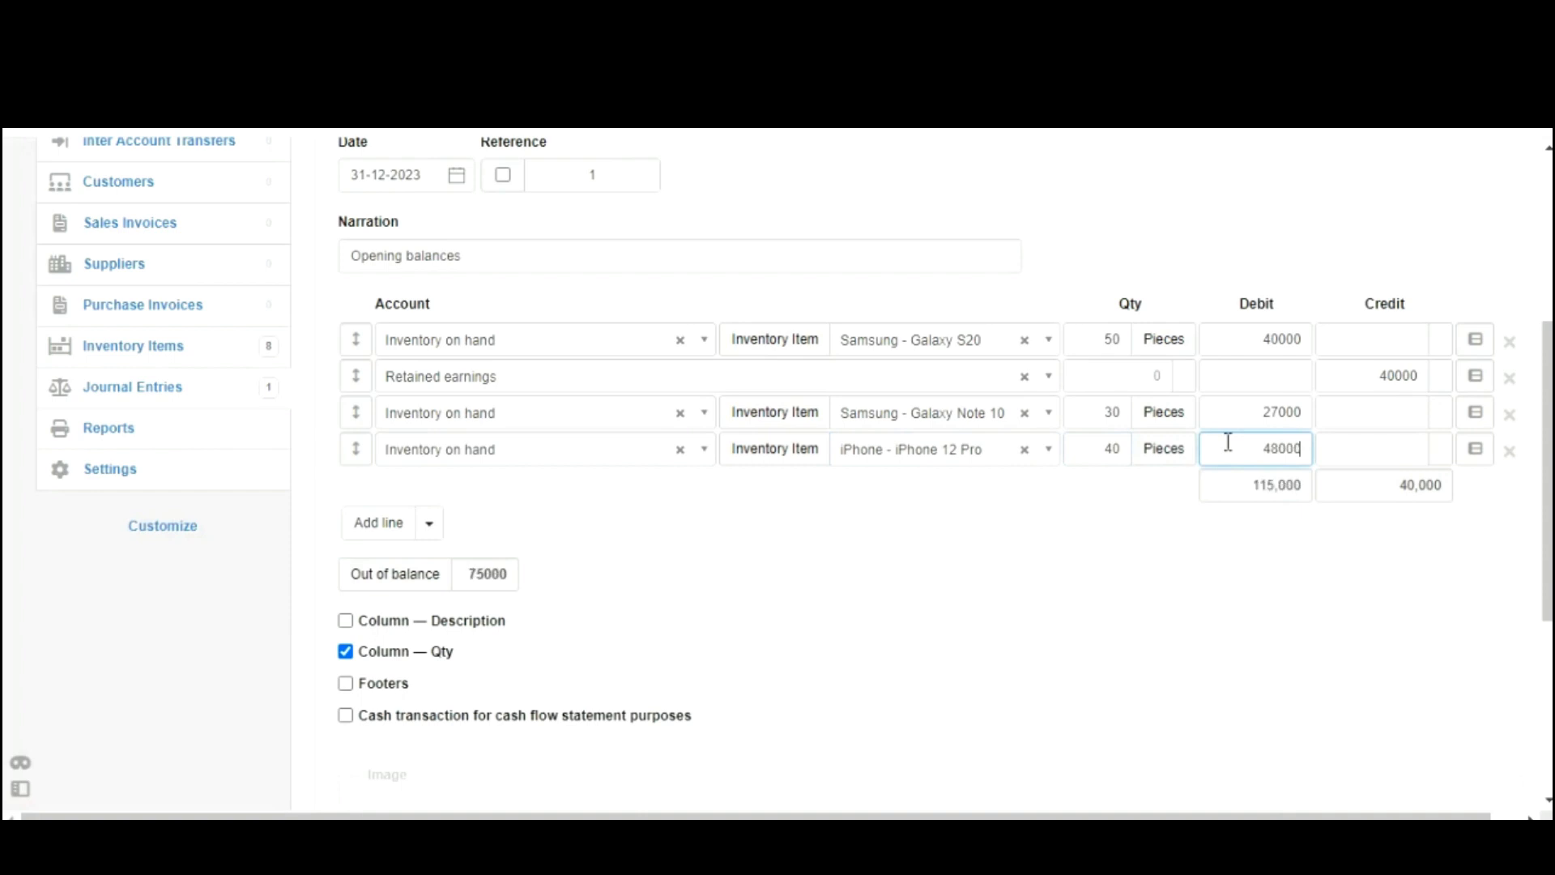
left_click(1235, 442)
left_click_drag(1235, 442, 1318, 476)
left_click(1019, 528)
Step: Add another Inventory on hand line to the journal entry for the item iPhone - iPhone 11
left_click(380, 522)
left_click(459, 490)
type("inve")
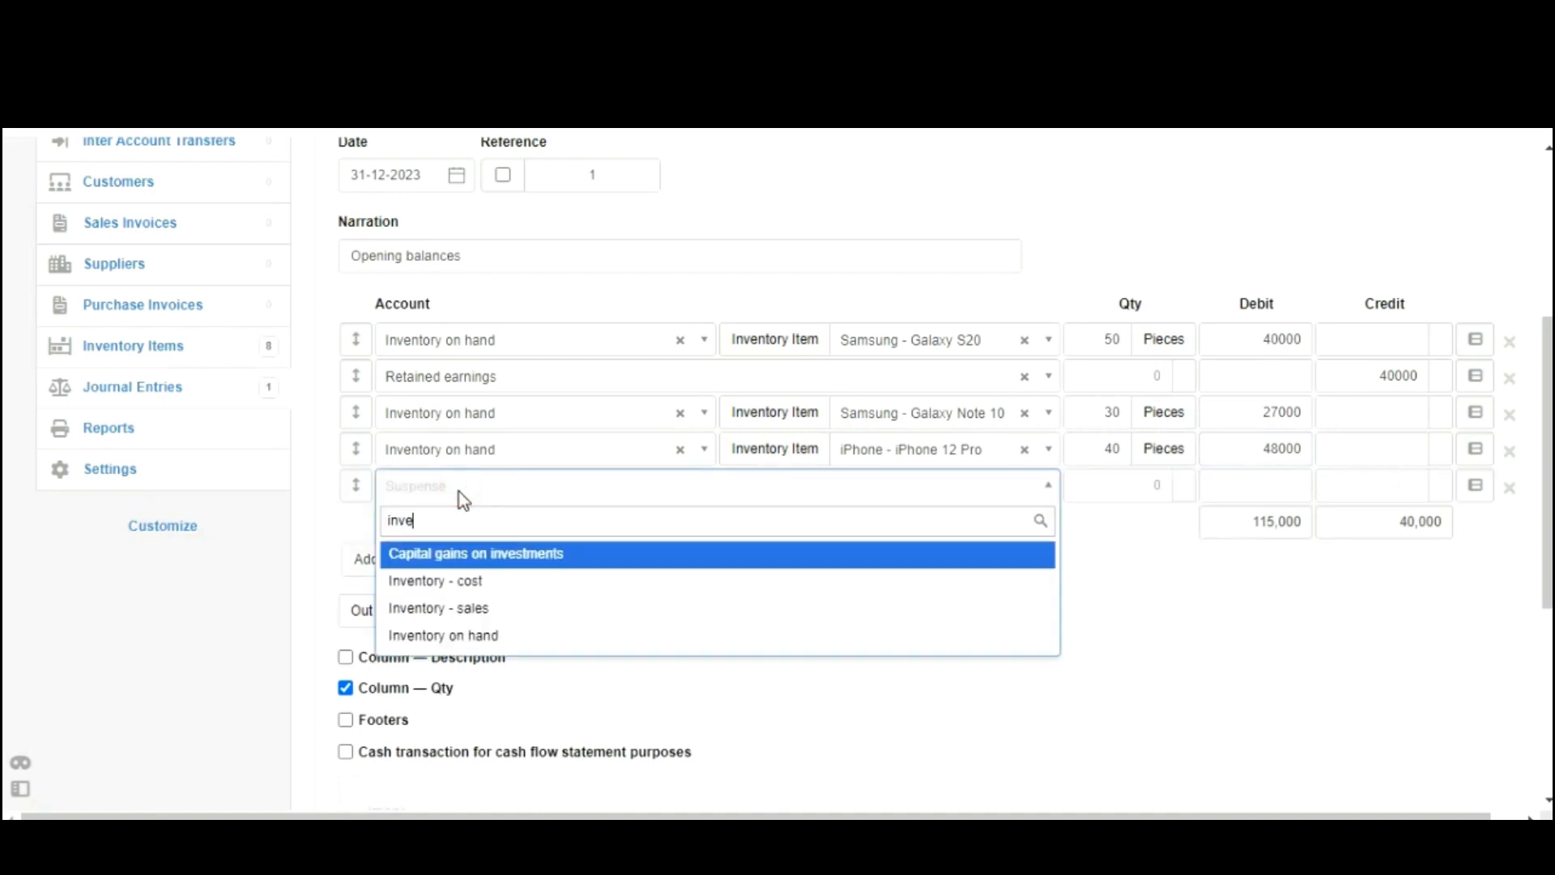
left_click(502, 636)
left_click(879, 503)
type("iph")
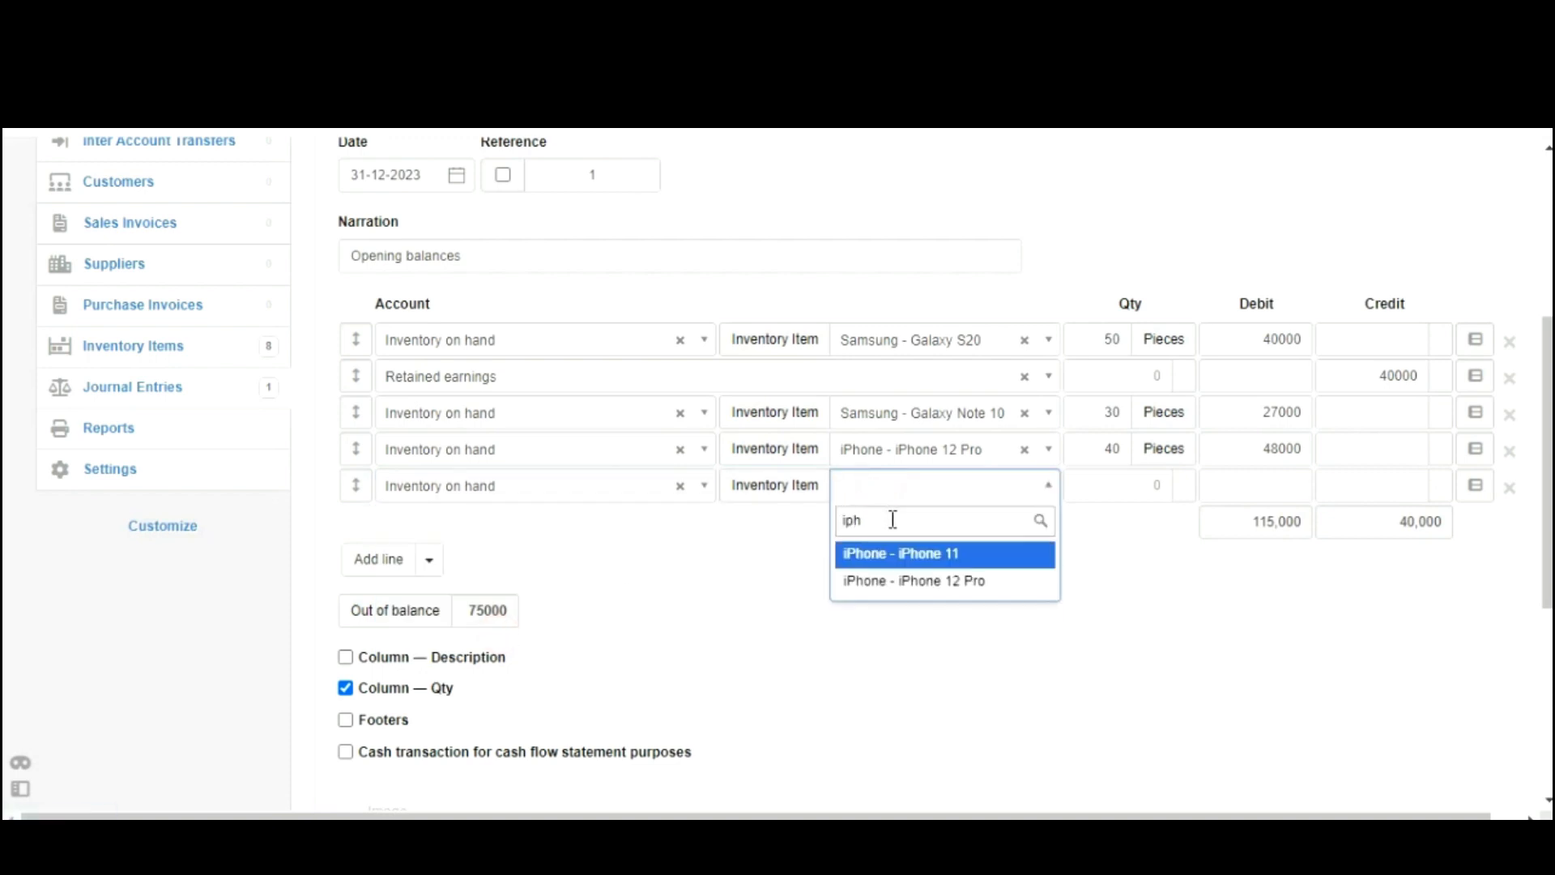
left_click(944, 552)
Step: Set the iPhone 11 line to a quantity of 20 pieces and a debit of 20000
left_click(1119, 486)
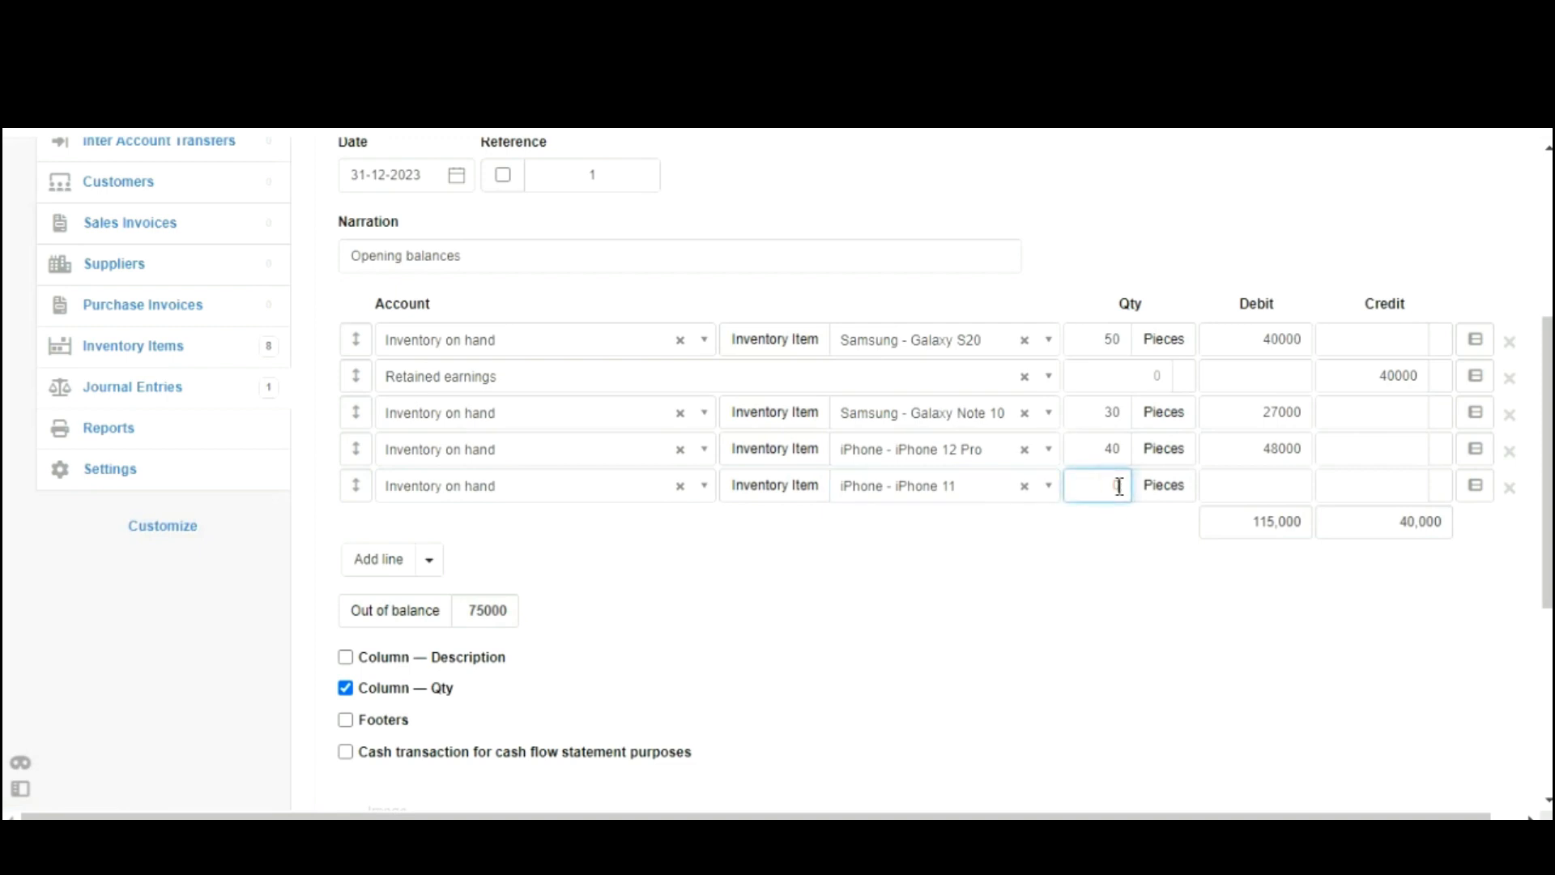
type("20")
left_click(1269, 485)
type("20000")
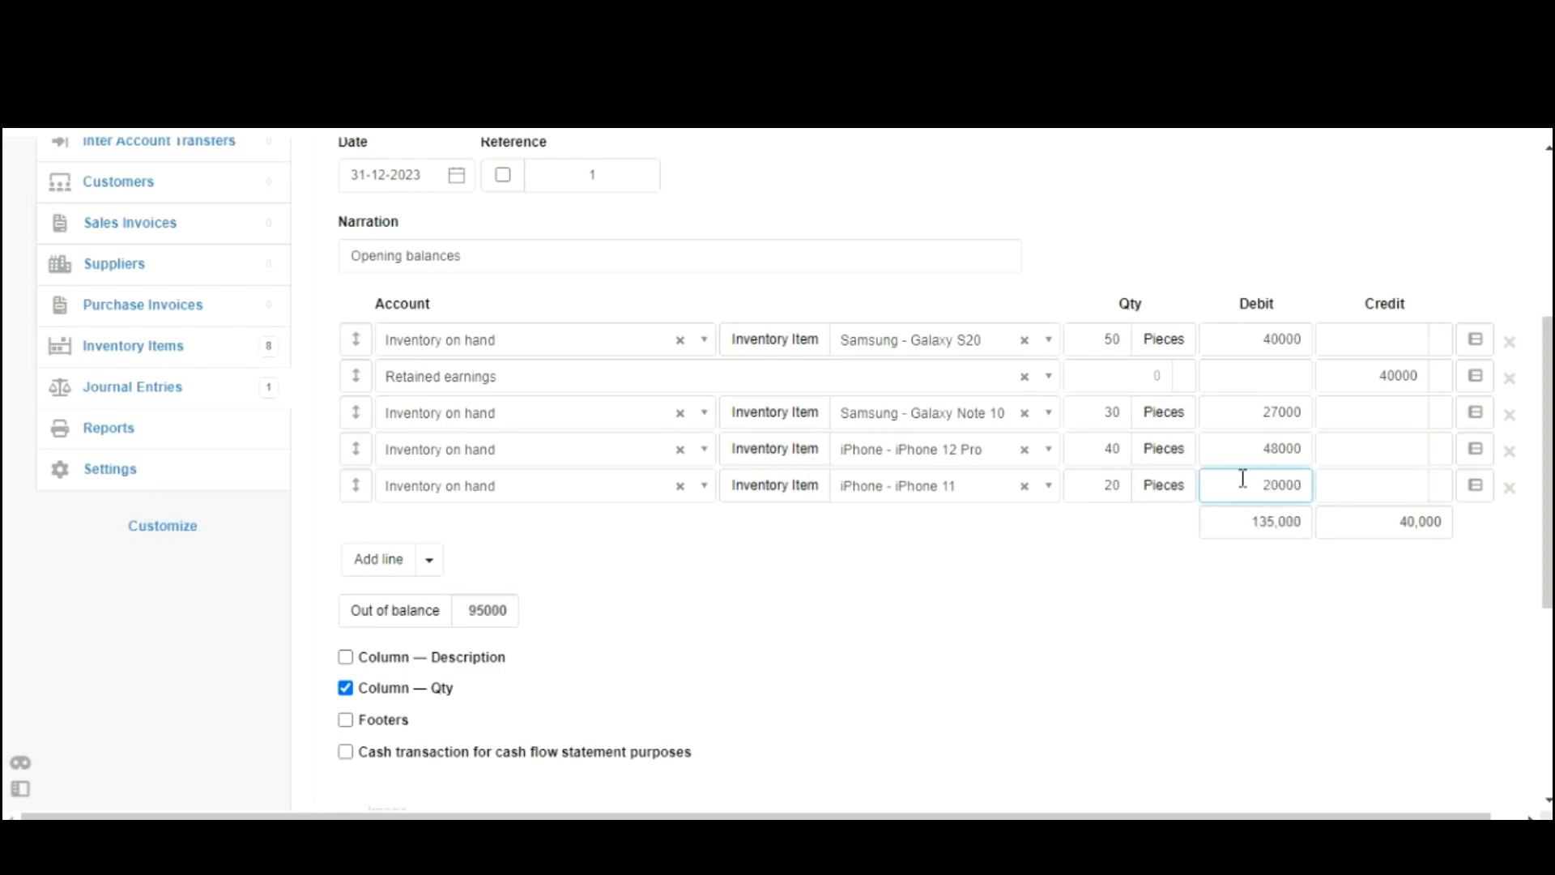
left_click_drag(1242, 479, 1330, 483)
left_click(1022, 564)
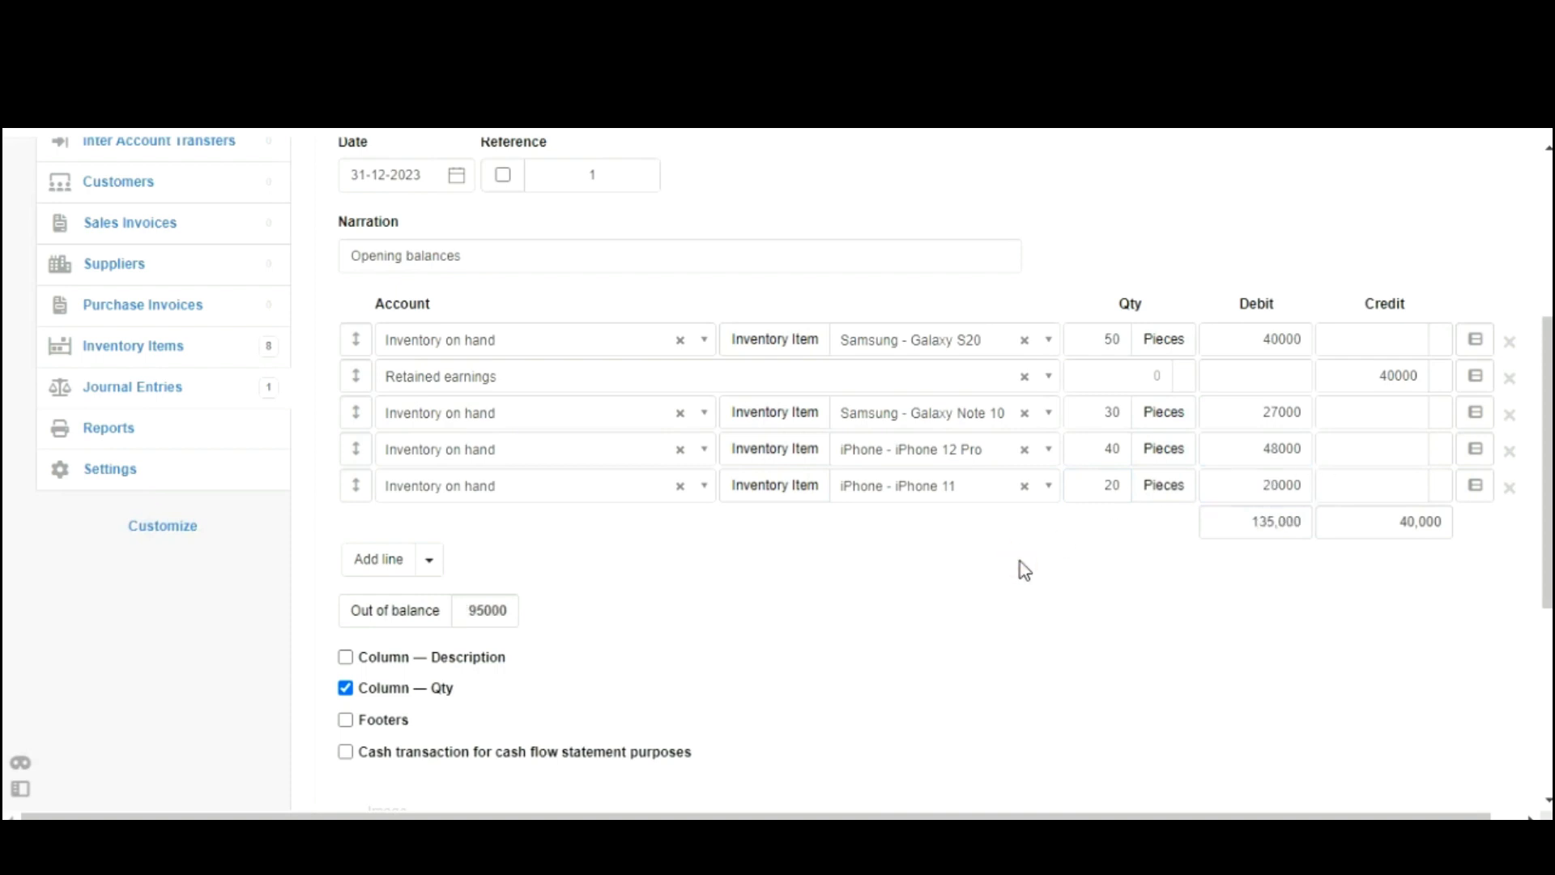
Step: Add a line to the opening balances journal on Inventory on hand for the item Infinix - Zero X
left_click(375, 560)
left_click(522, 523)
type("inv")
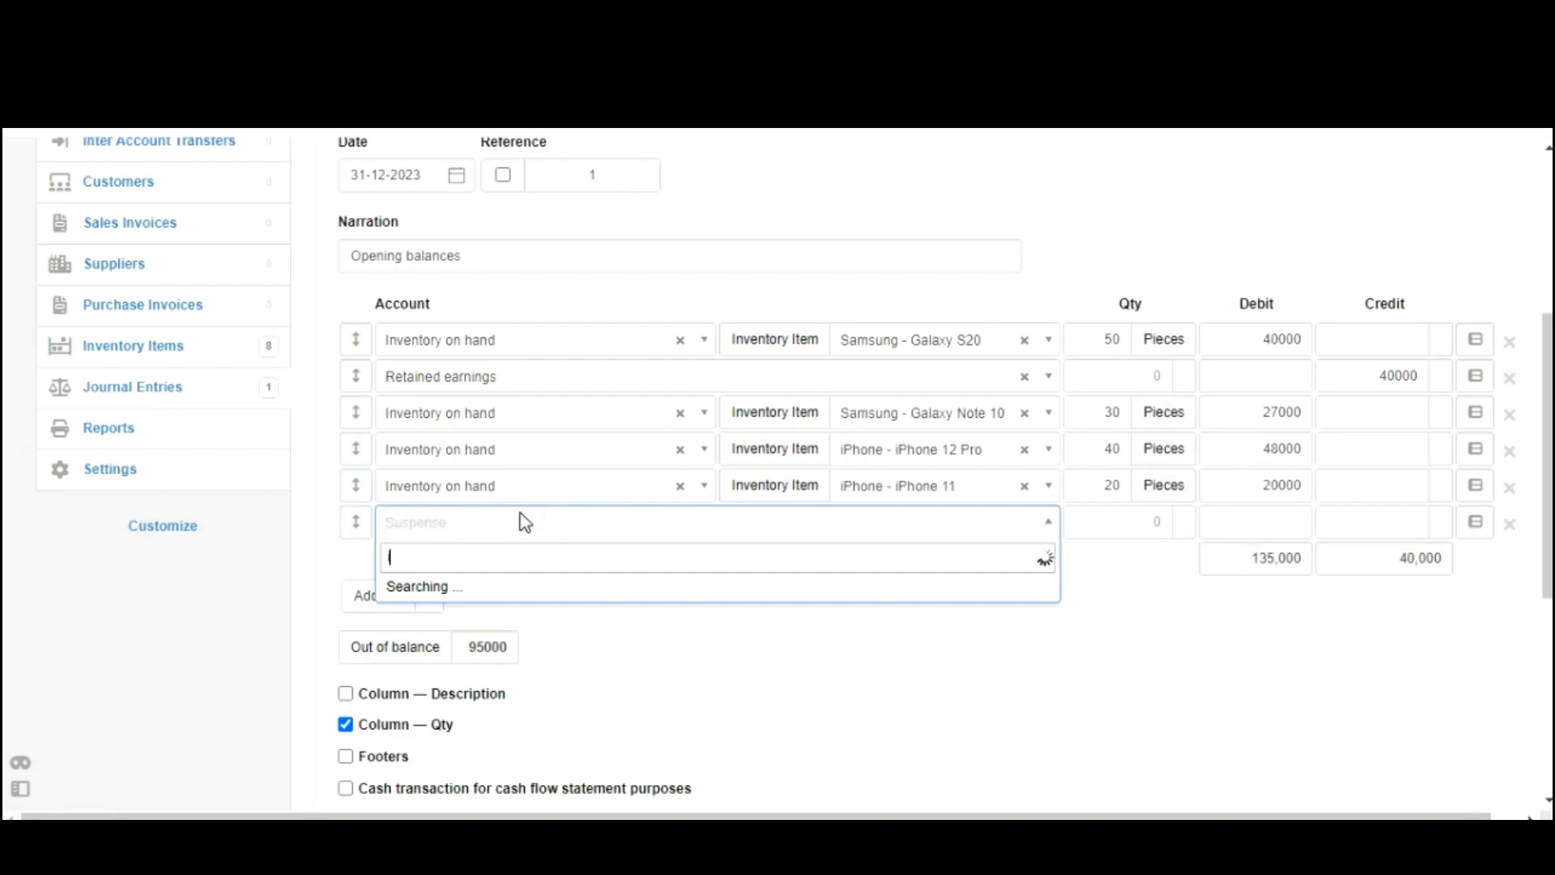
type("en")
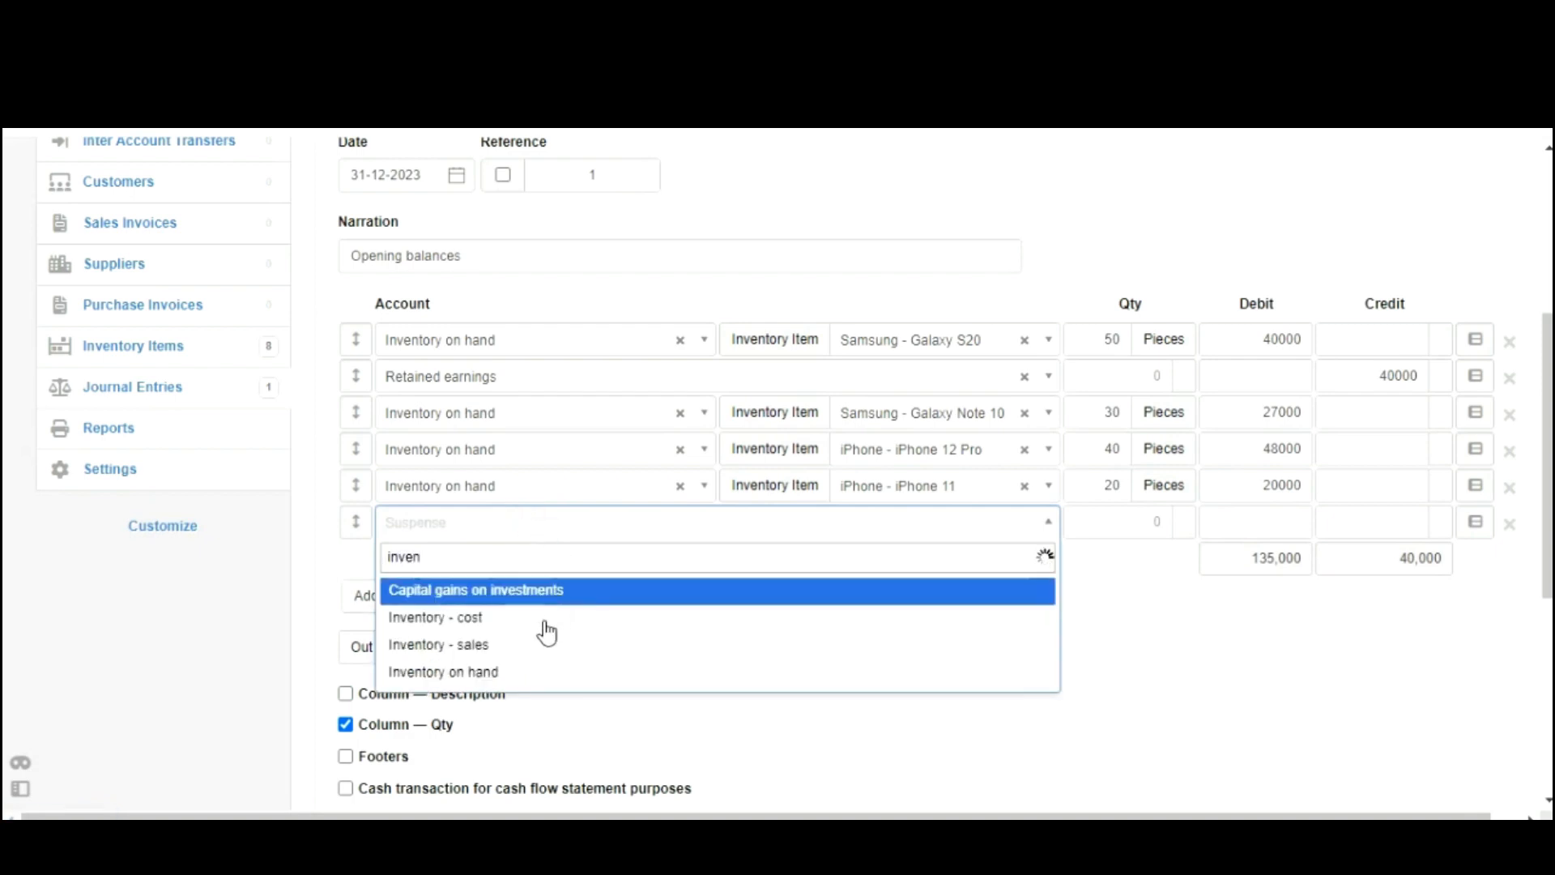
left_click(517, 679)
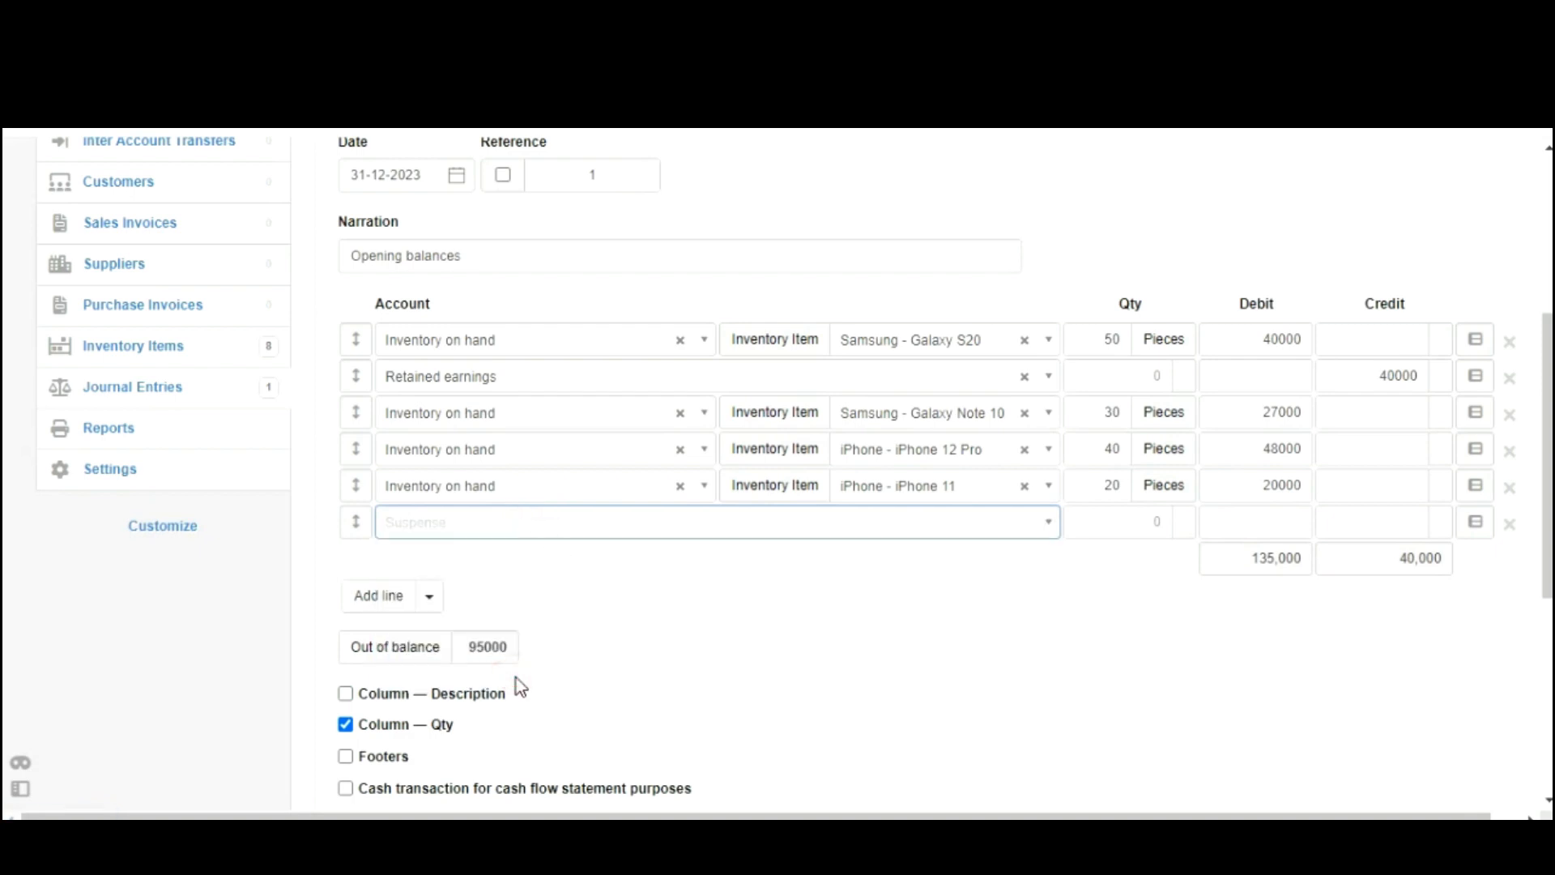
left_click(593, 537)
type("inv")
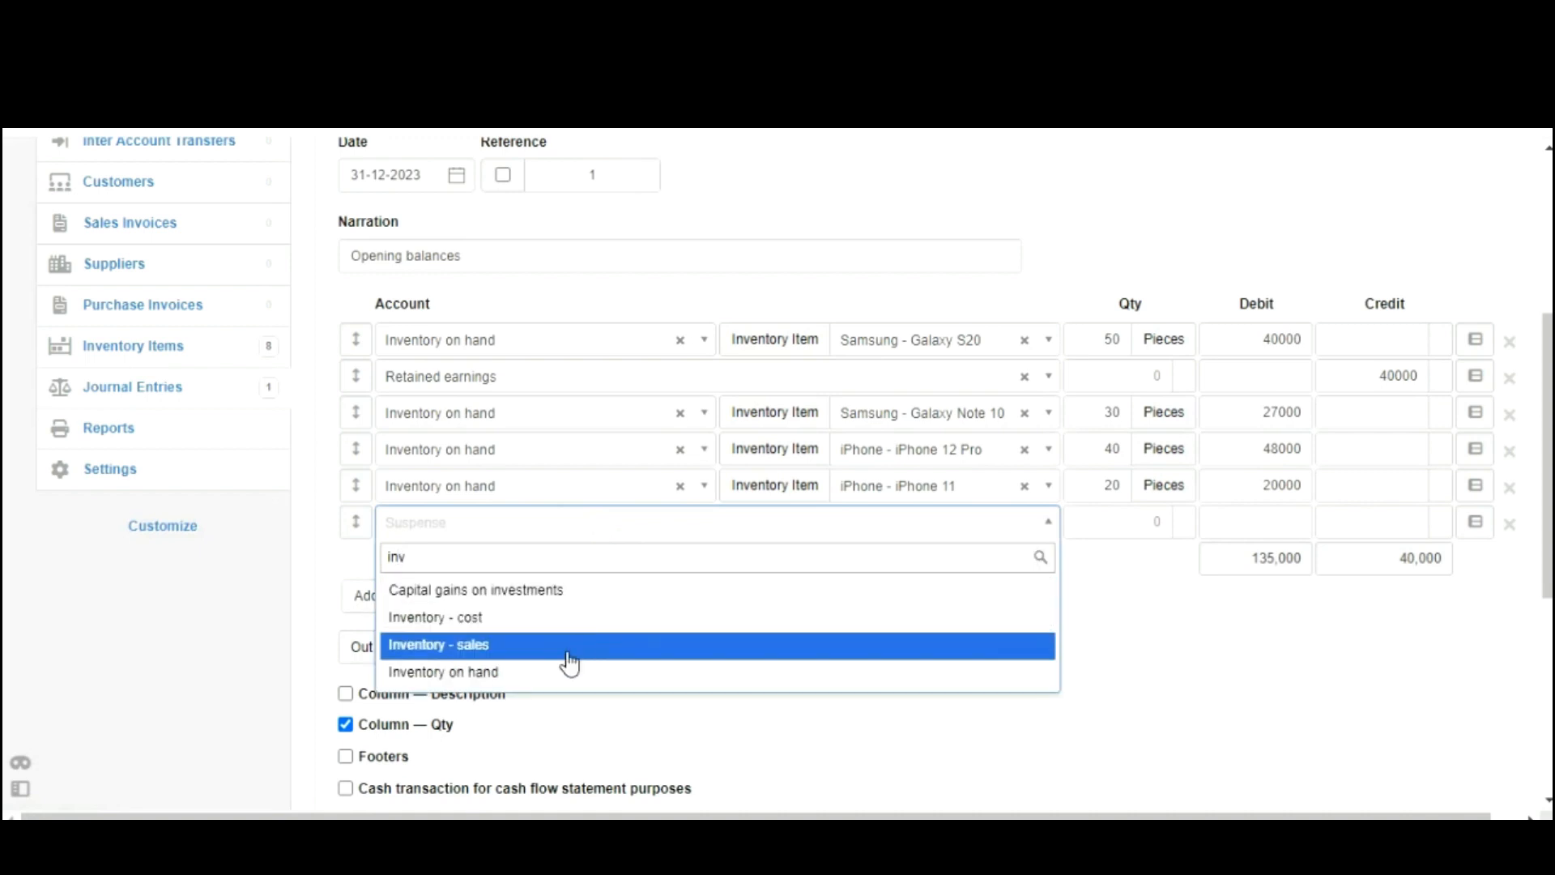
left_click(557, 674)
left_click(951, 531)
type("in")
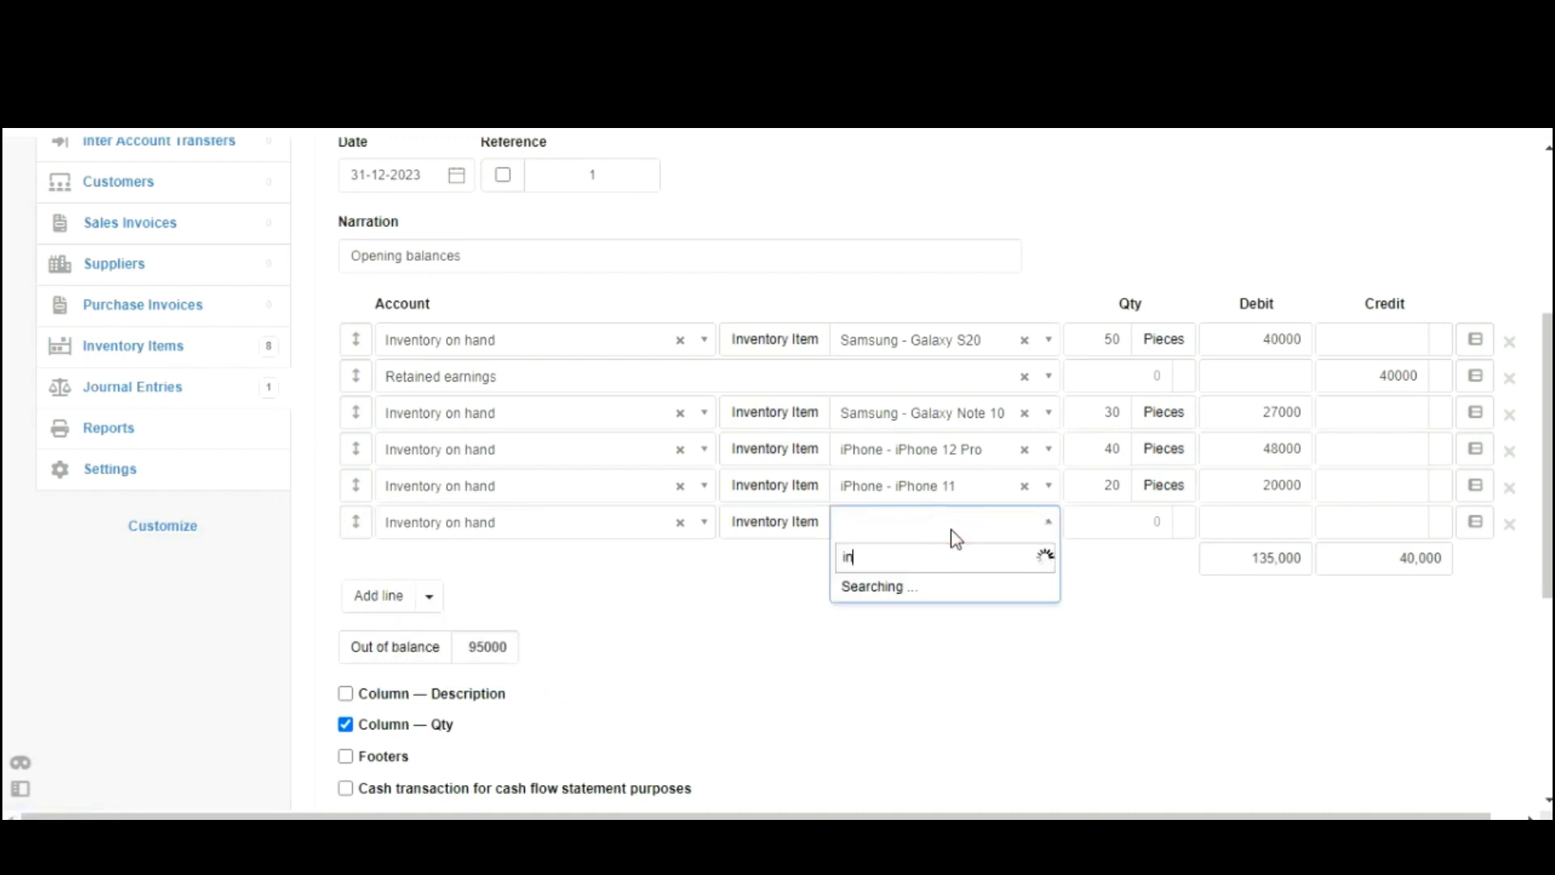
type("f")
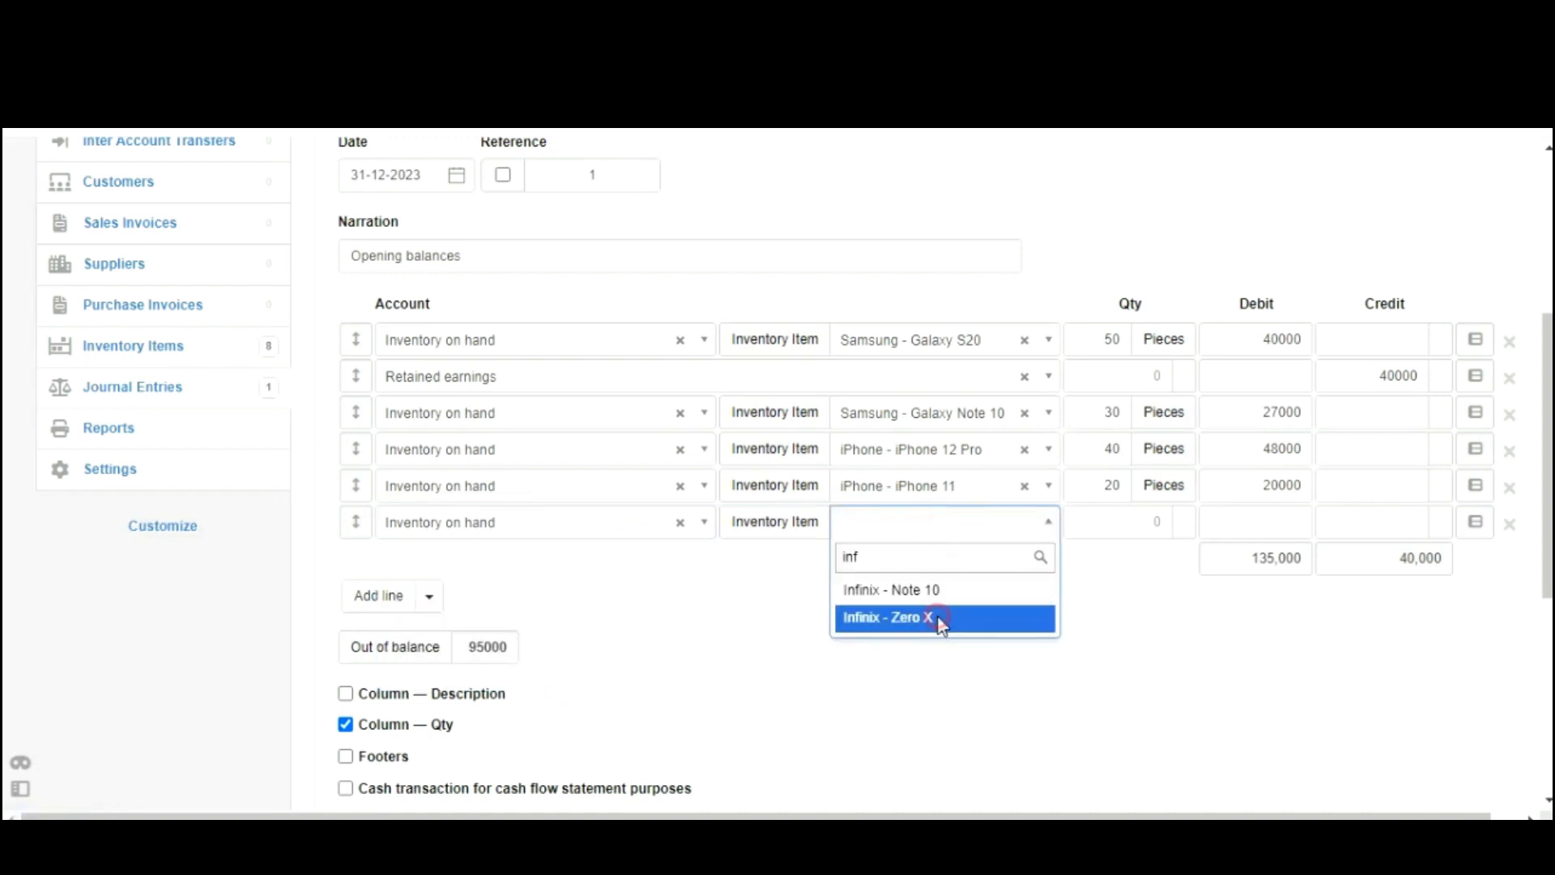
left_click(939, 618)
Step: Set the Infinix Zero X line to a quantity of 60 pieces and a debit of 12000
left_click(1120, 523)
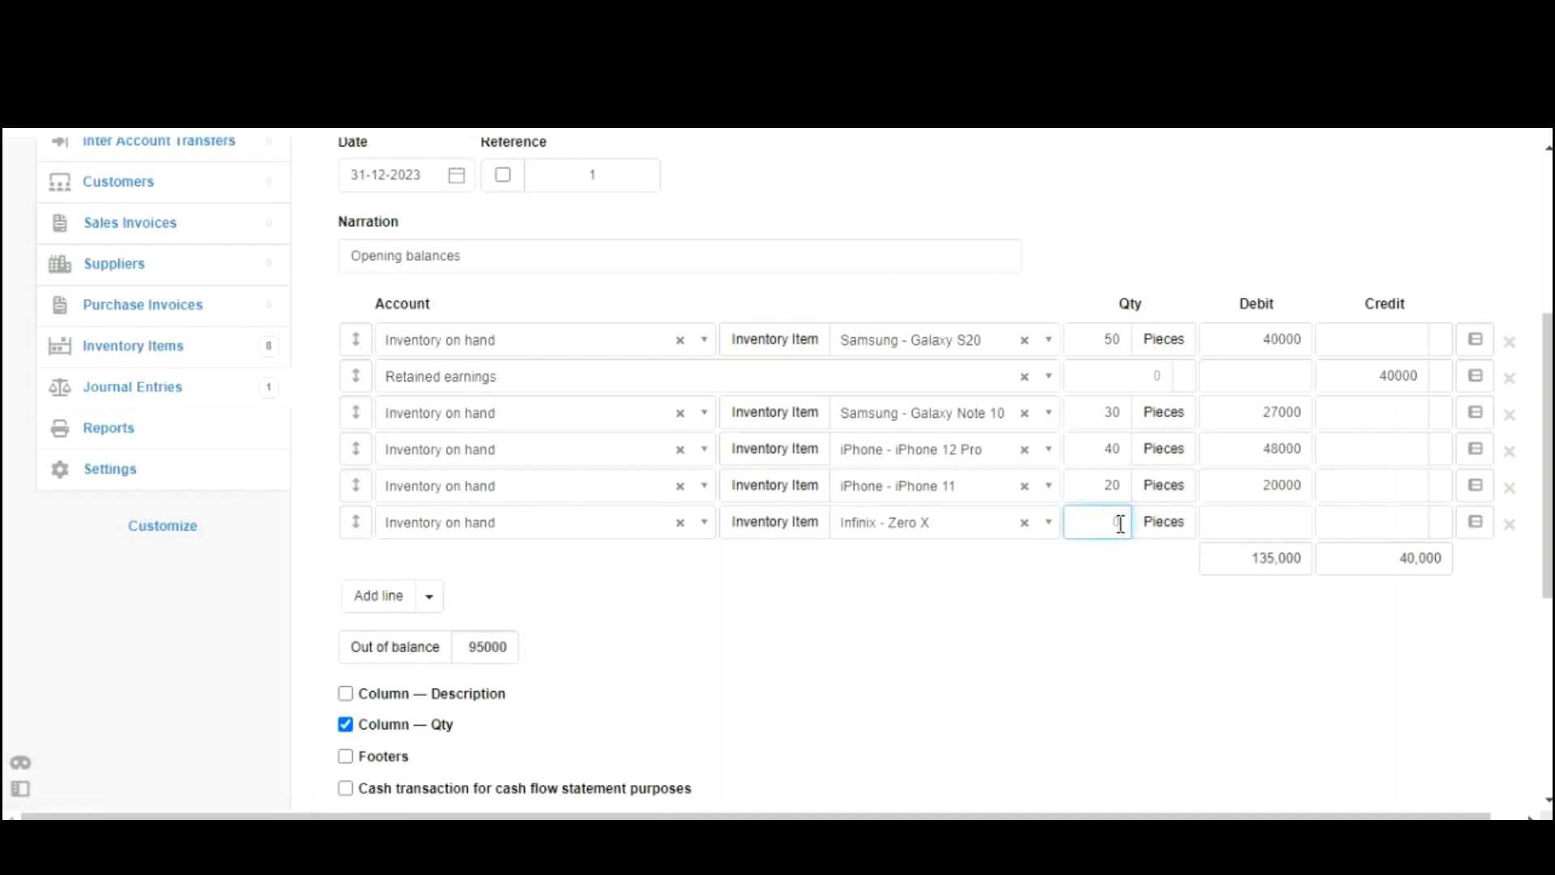
left_click(1232, 523)
type("12000")
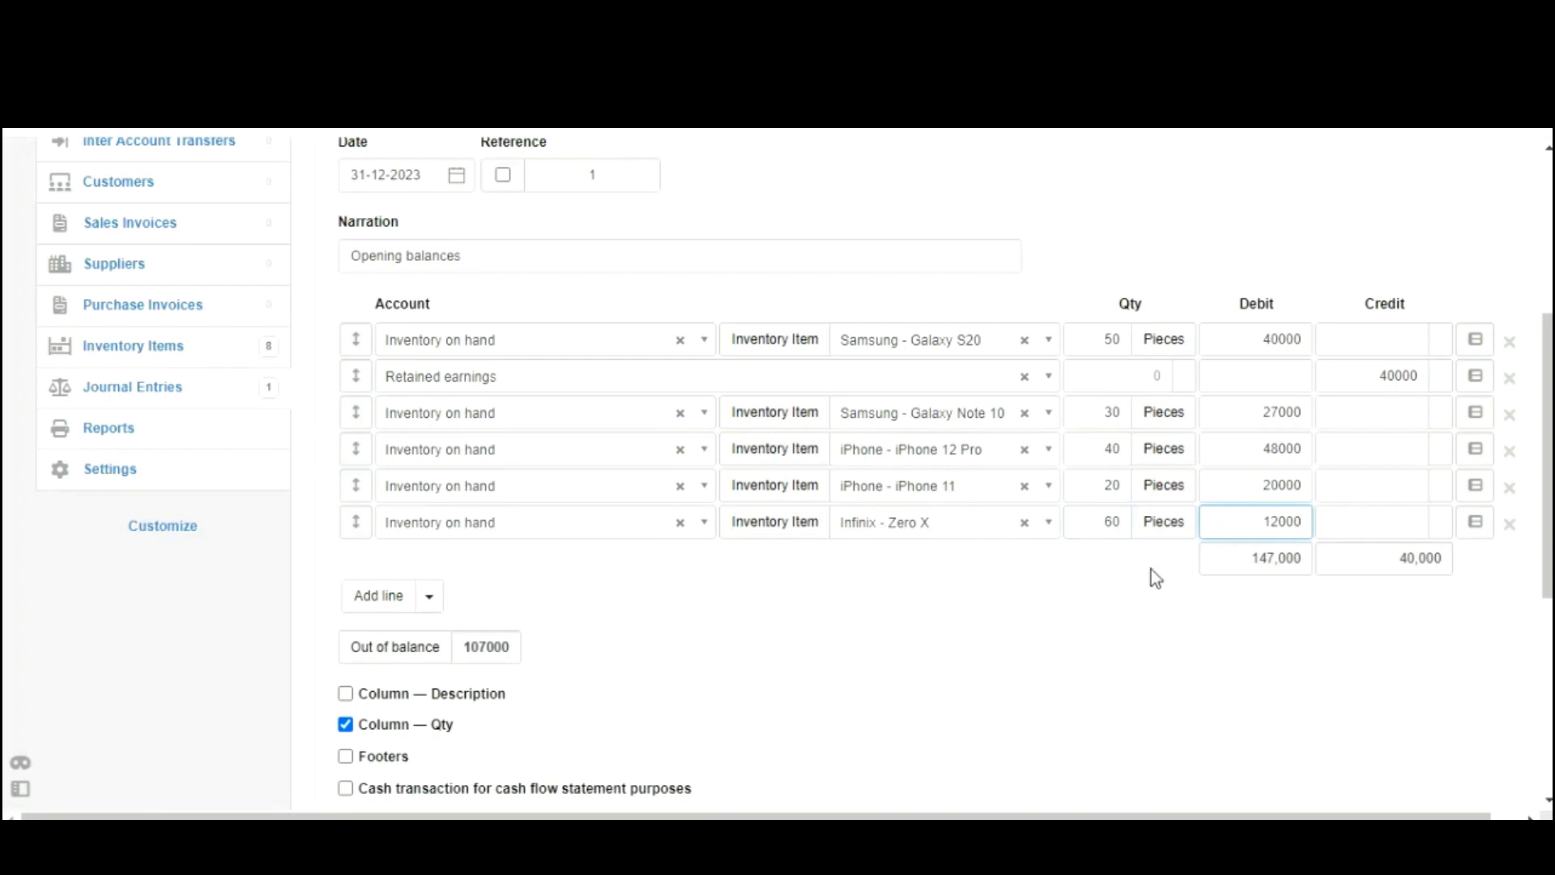
left_click_drag(1256, 524, 1304, 523)
left_click(1019, 615)
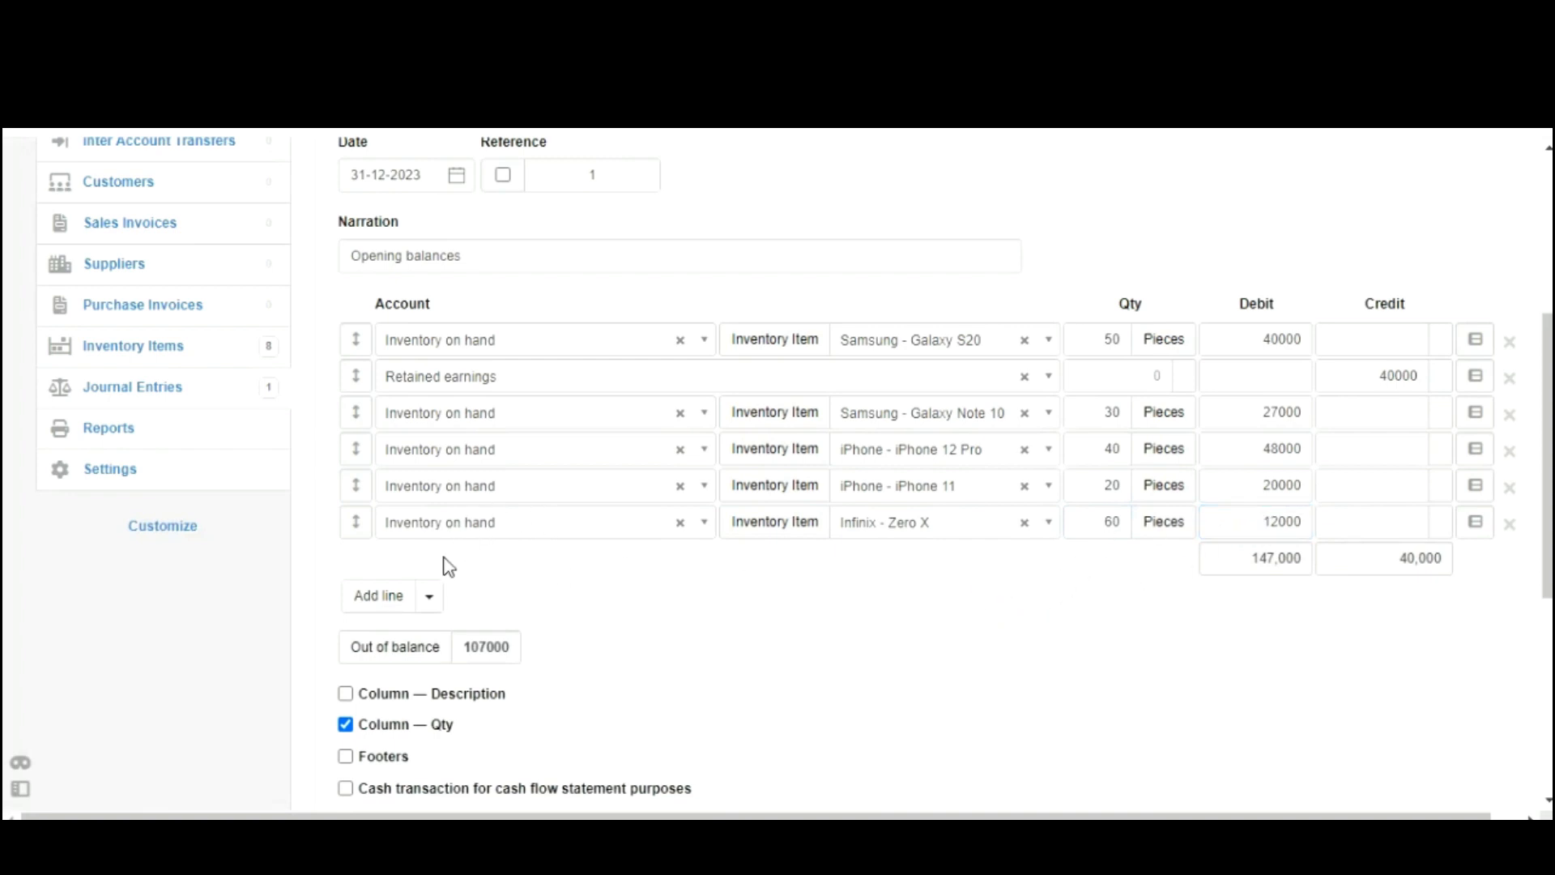
Step: Add another Inventory on hand line to the journal entry for the item Infinix - Note 10
left_click(381, 600)
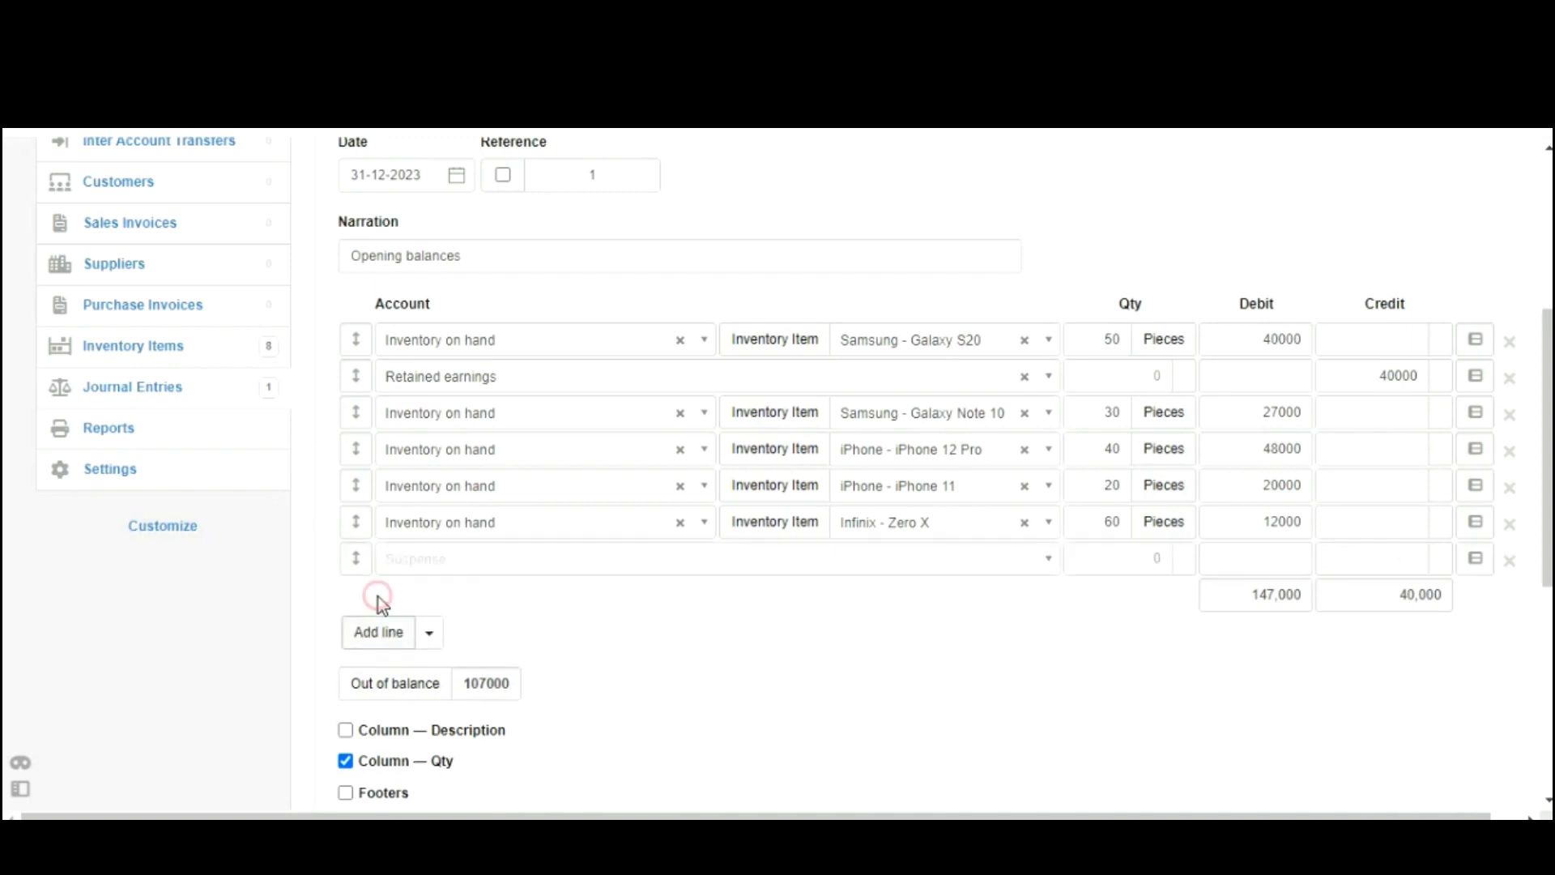
left_click(487, 562)
type("inve")
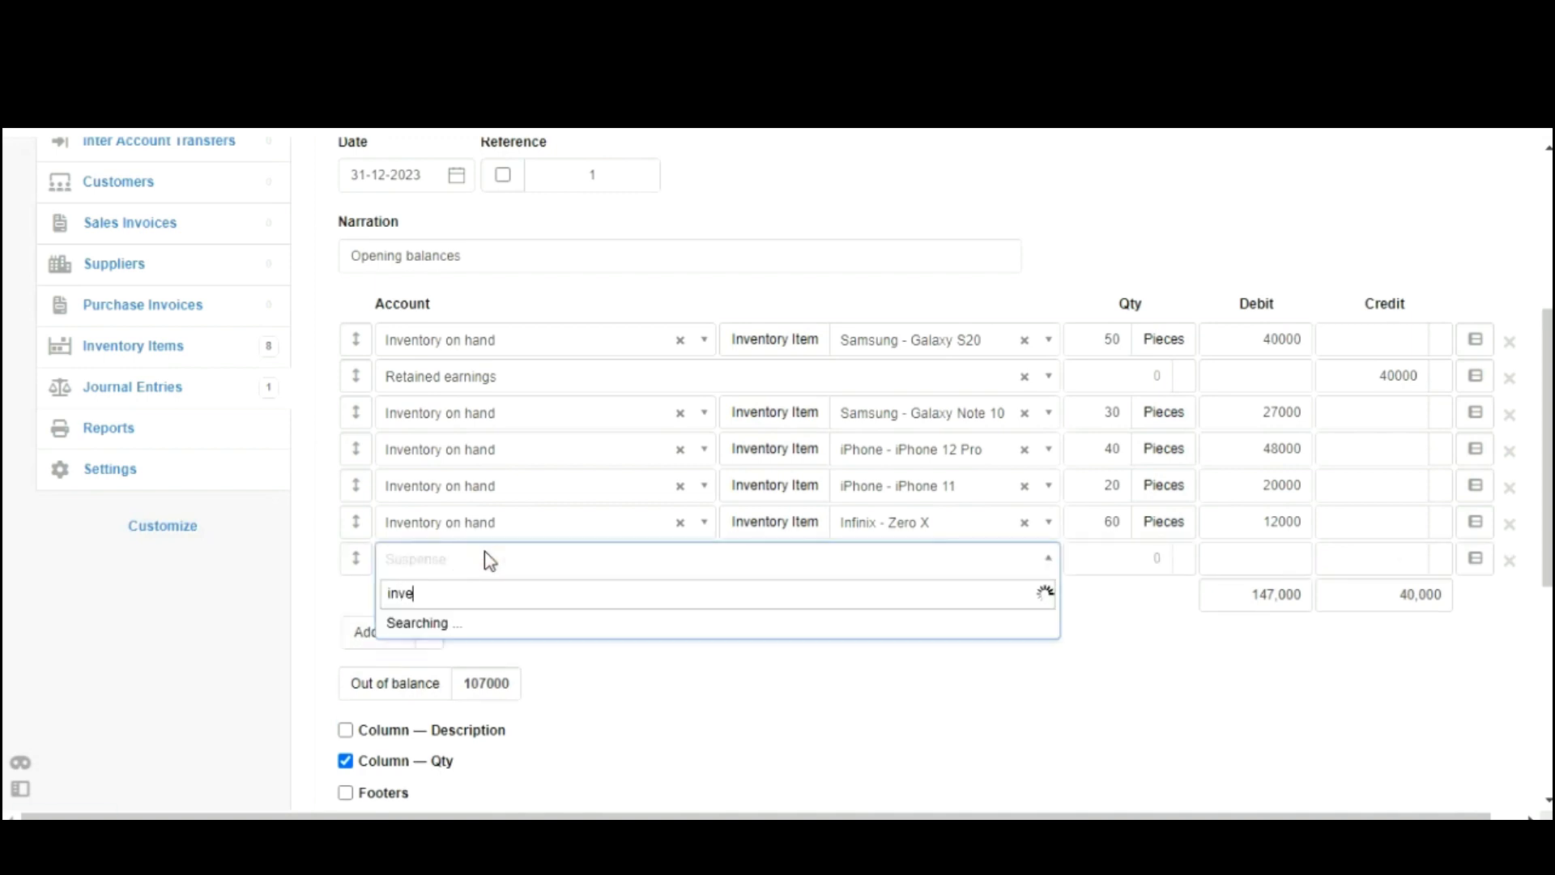
left_click(513, 708)
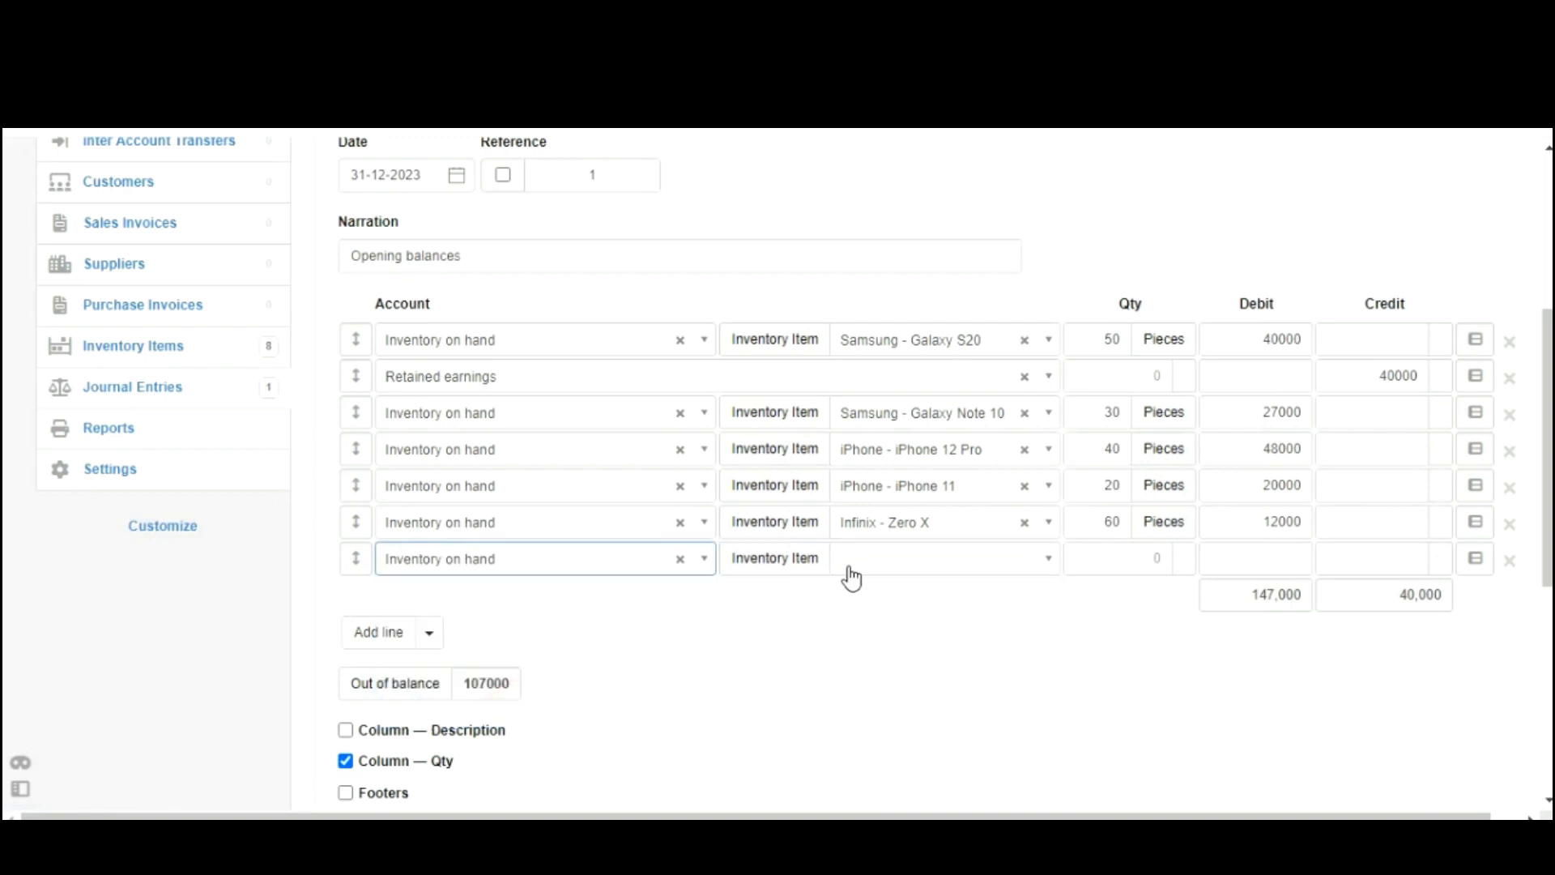
left_click(871, 561)
type("inf")
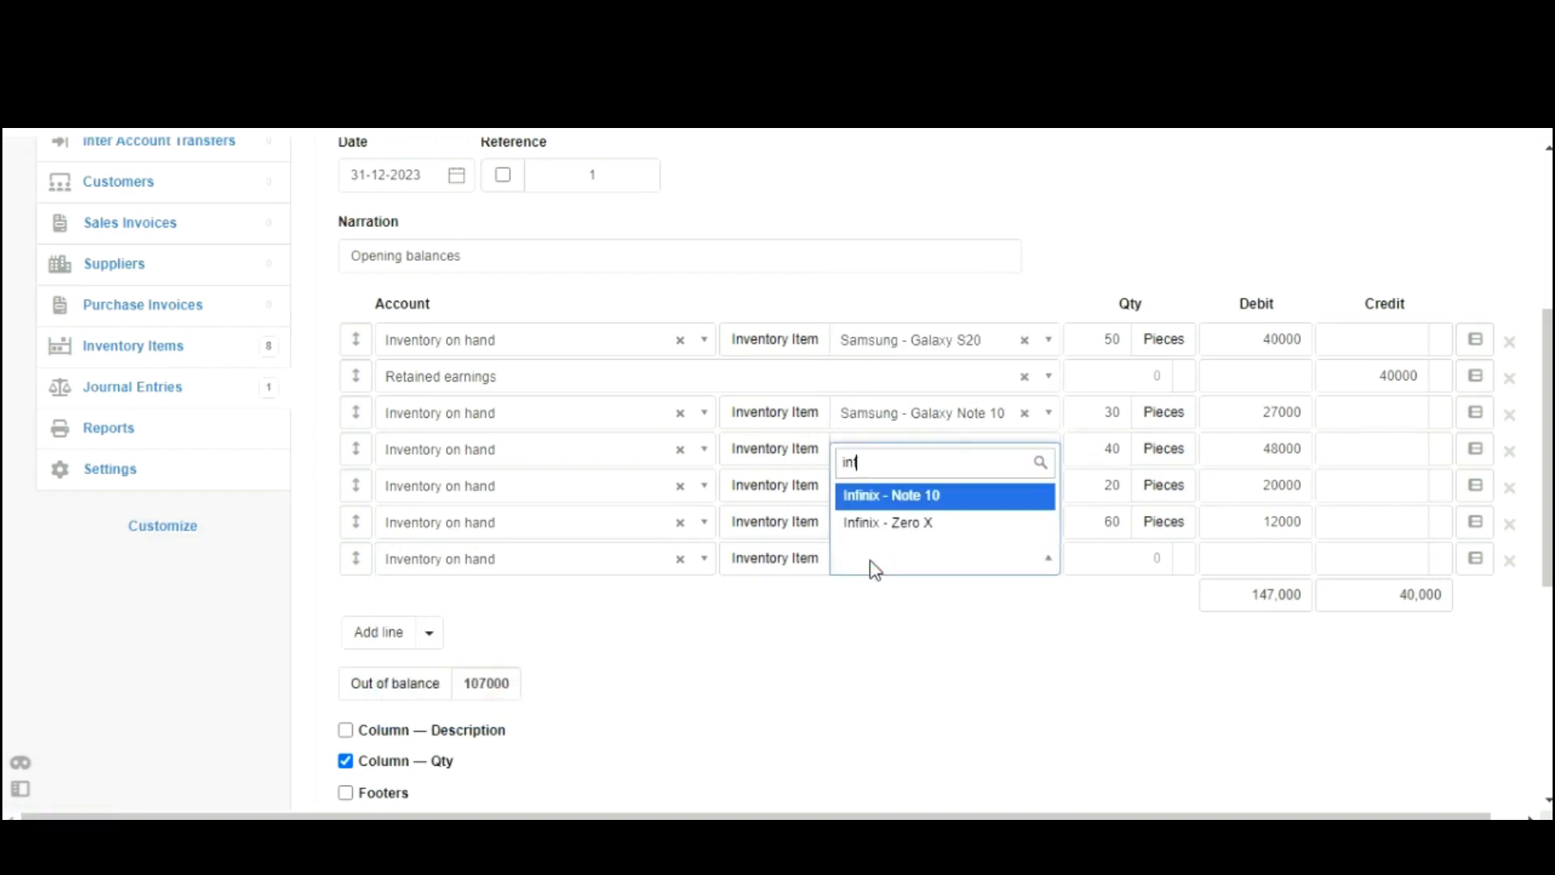
left_click(985, 498)
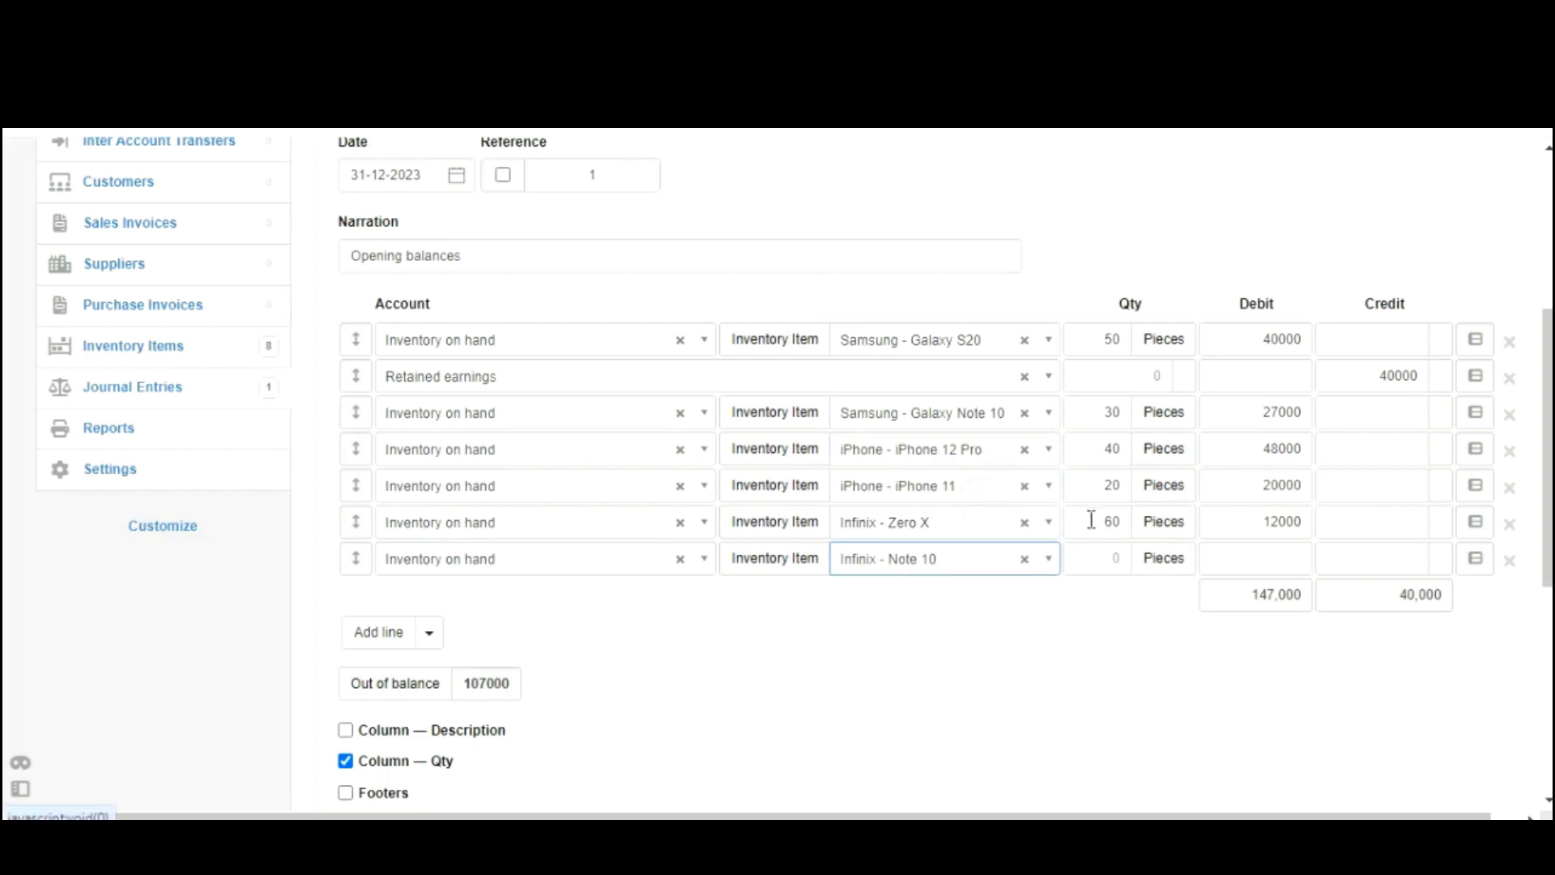
Step: Set the Infinix Note 10 line to a quantity of 35 pieces and a debit of 5250
left_click(1119, 553)
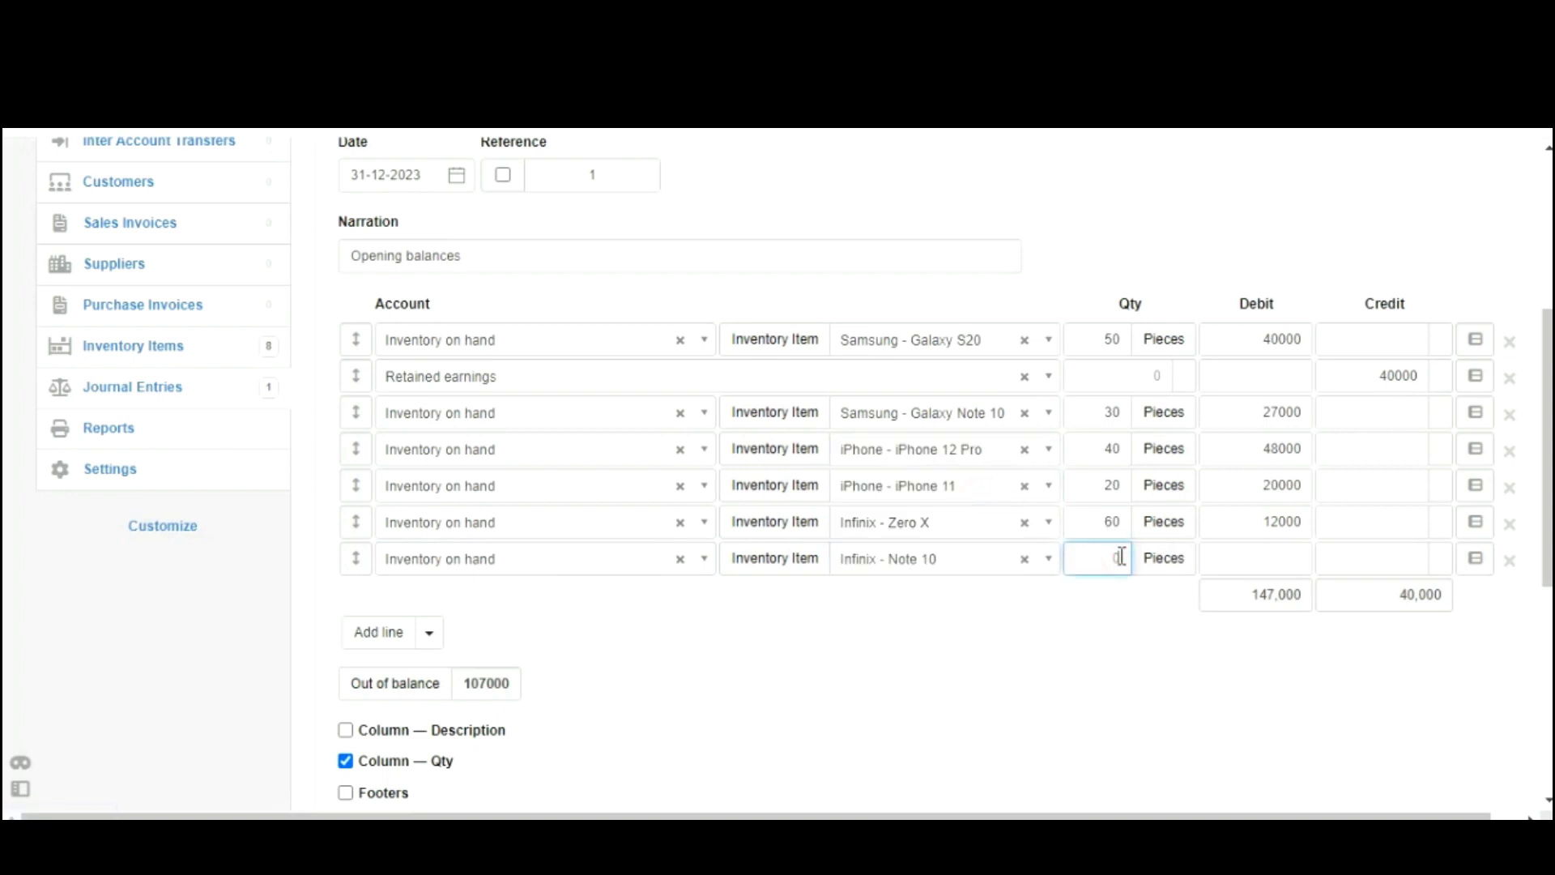
left_click(1281, 560)
type("525")
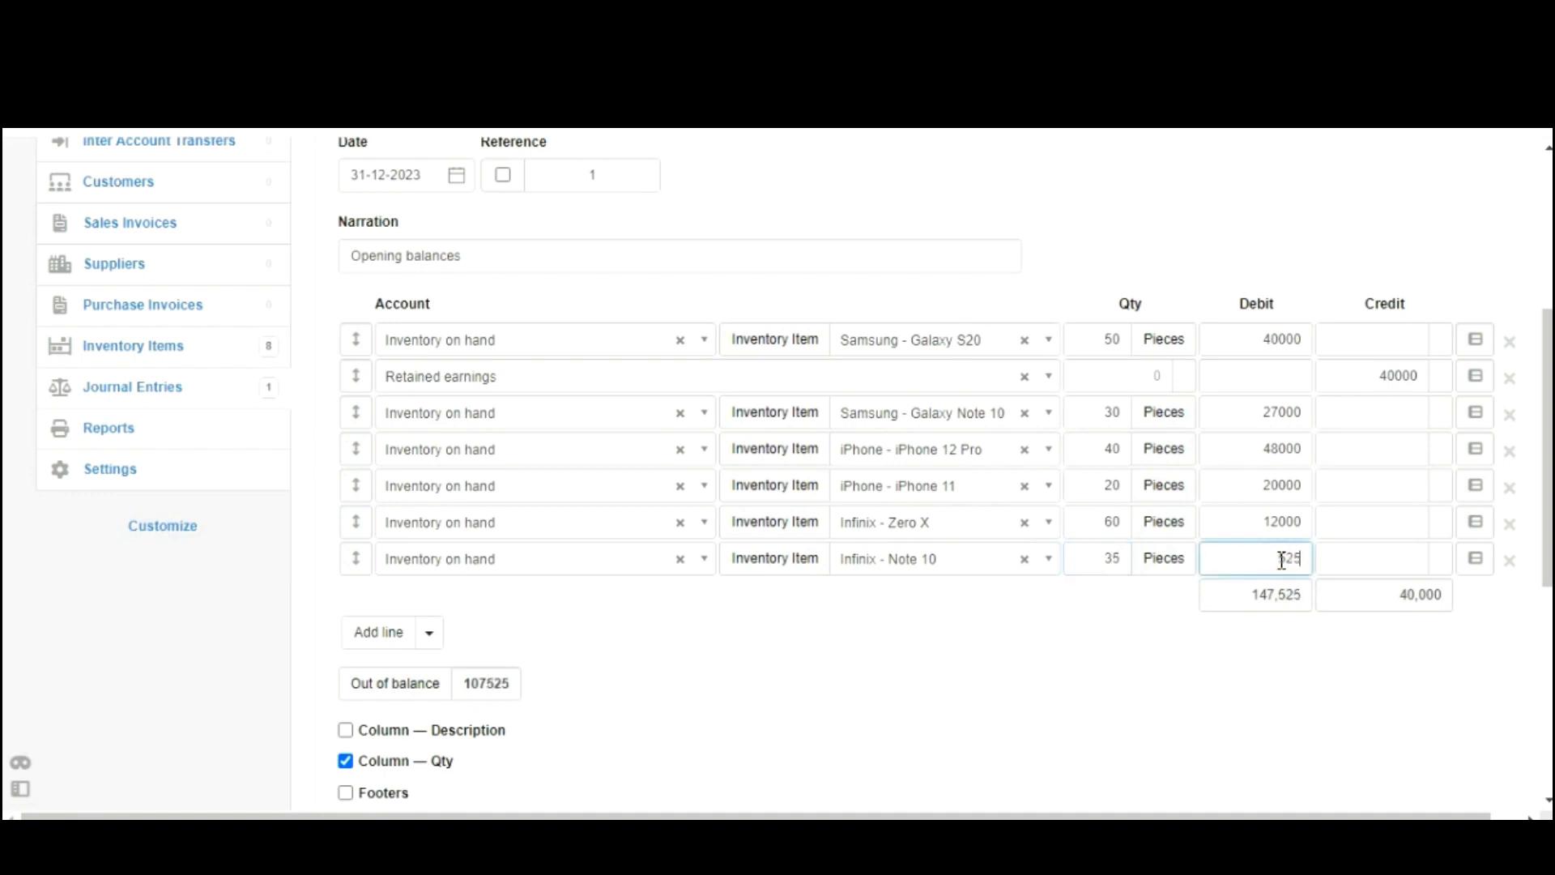
type("0")
left_click(979, 726)
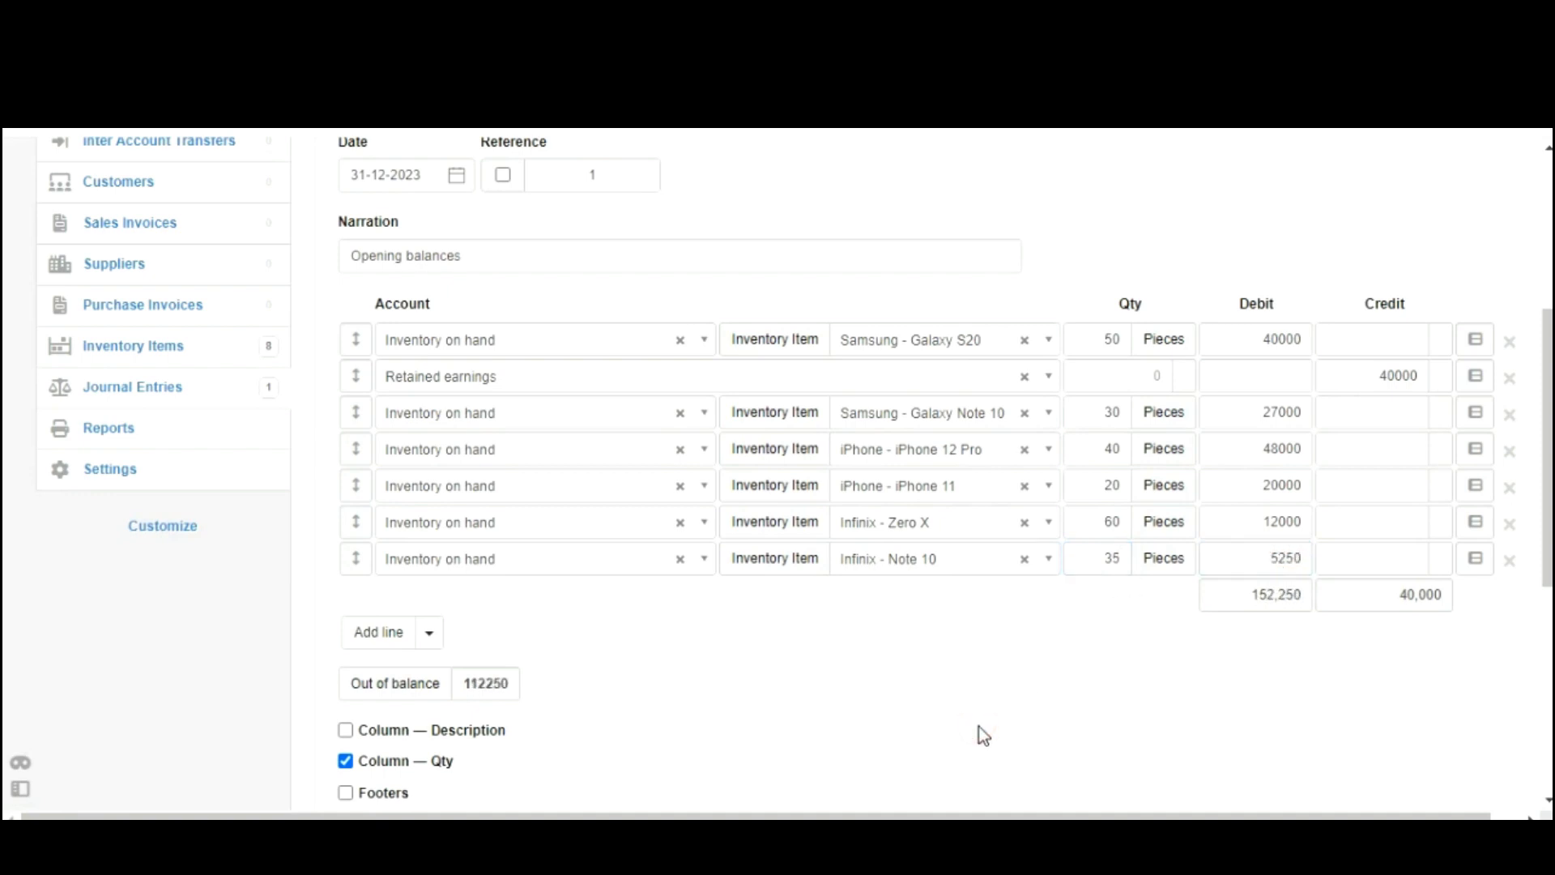
double_click(1221, 565)
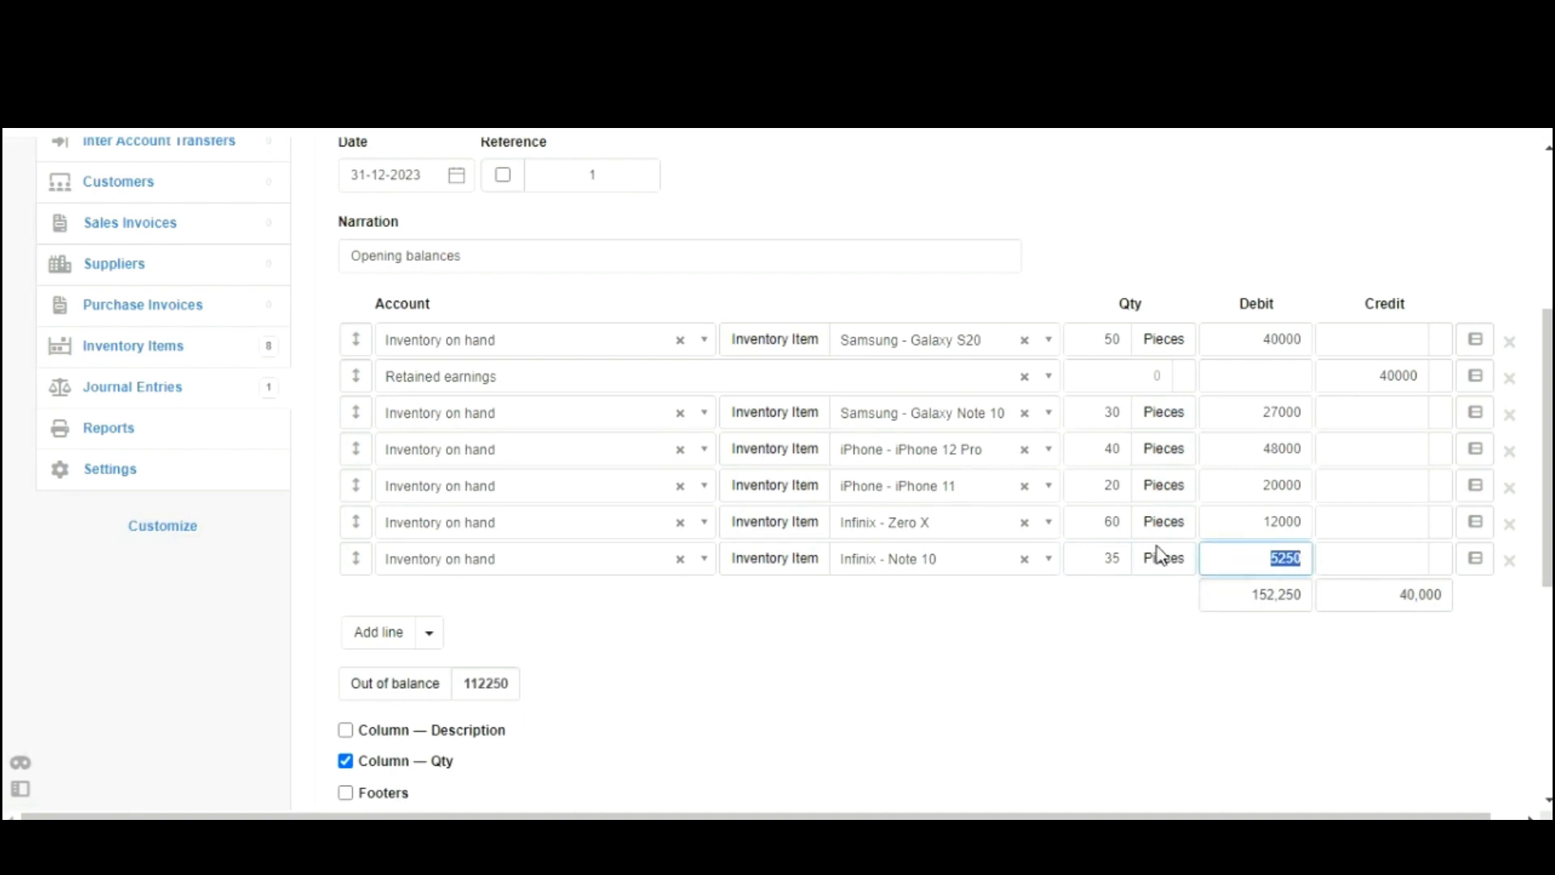
left_click(1020, 649)
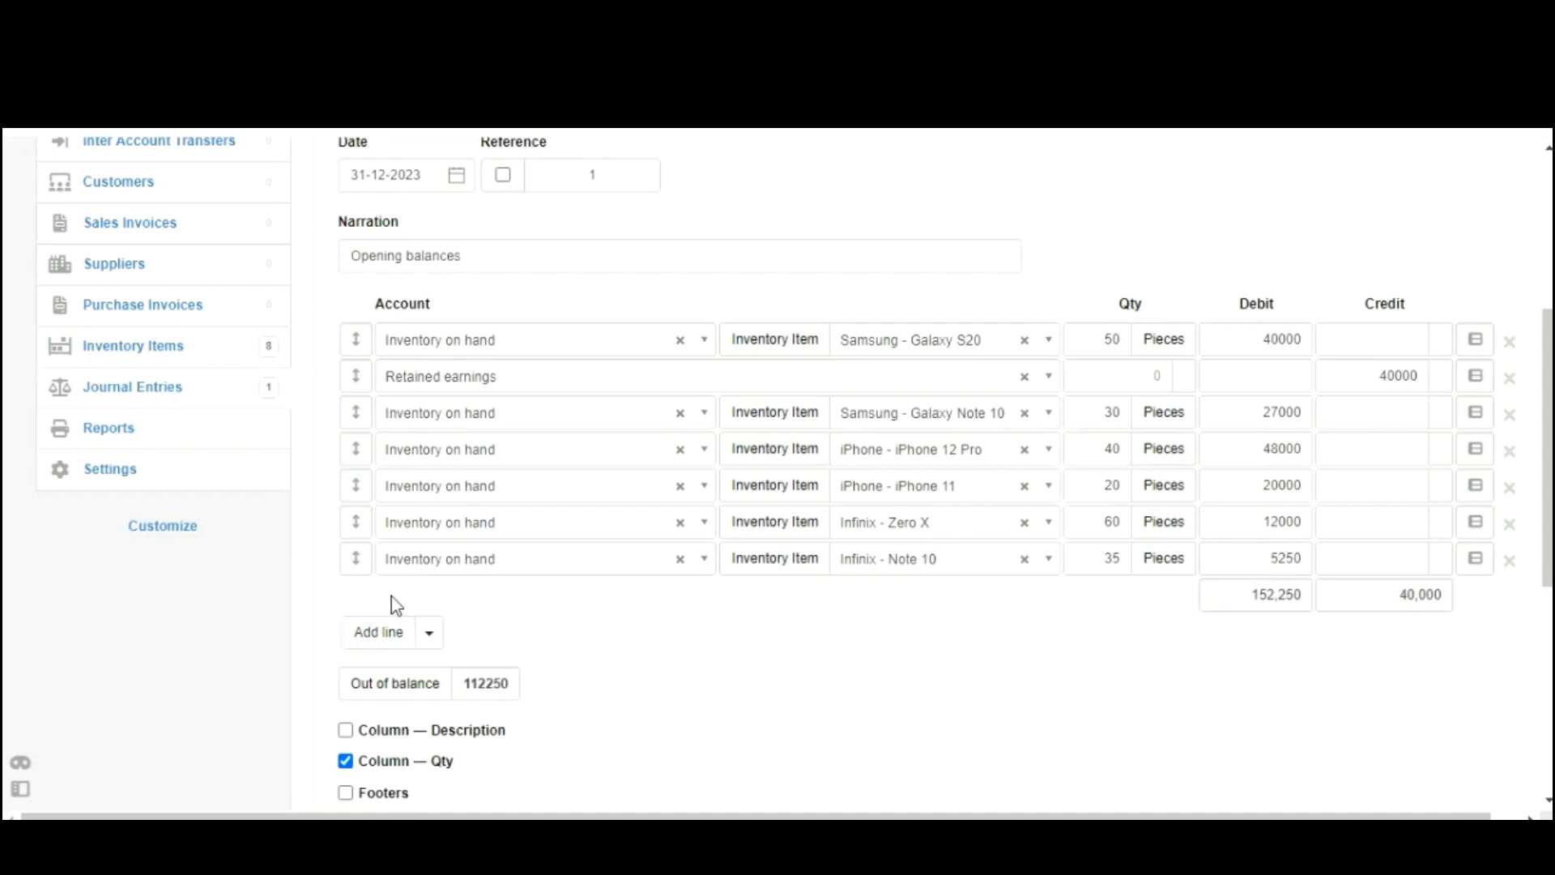
Step: Add a journal line on Inventory on hand for the item Tecno - Camon 17 Pro
left_click(377, 637)
left_click(493, 601)
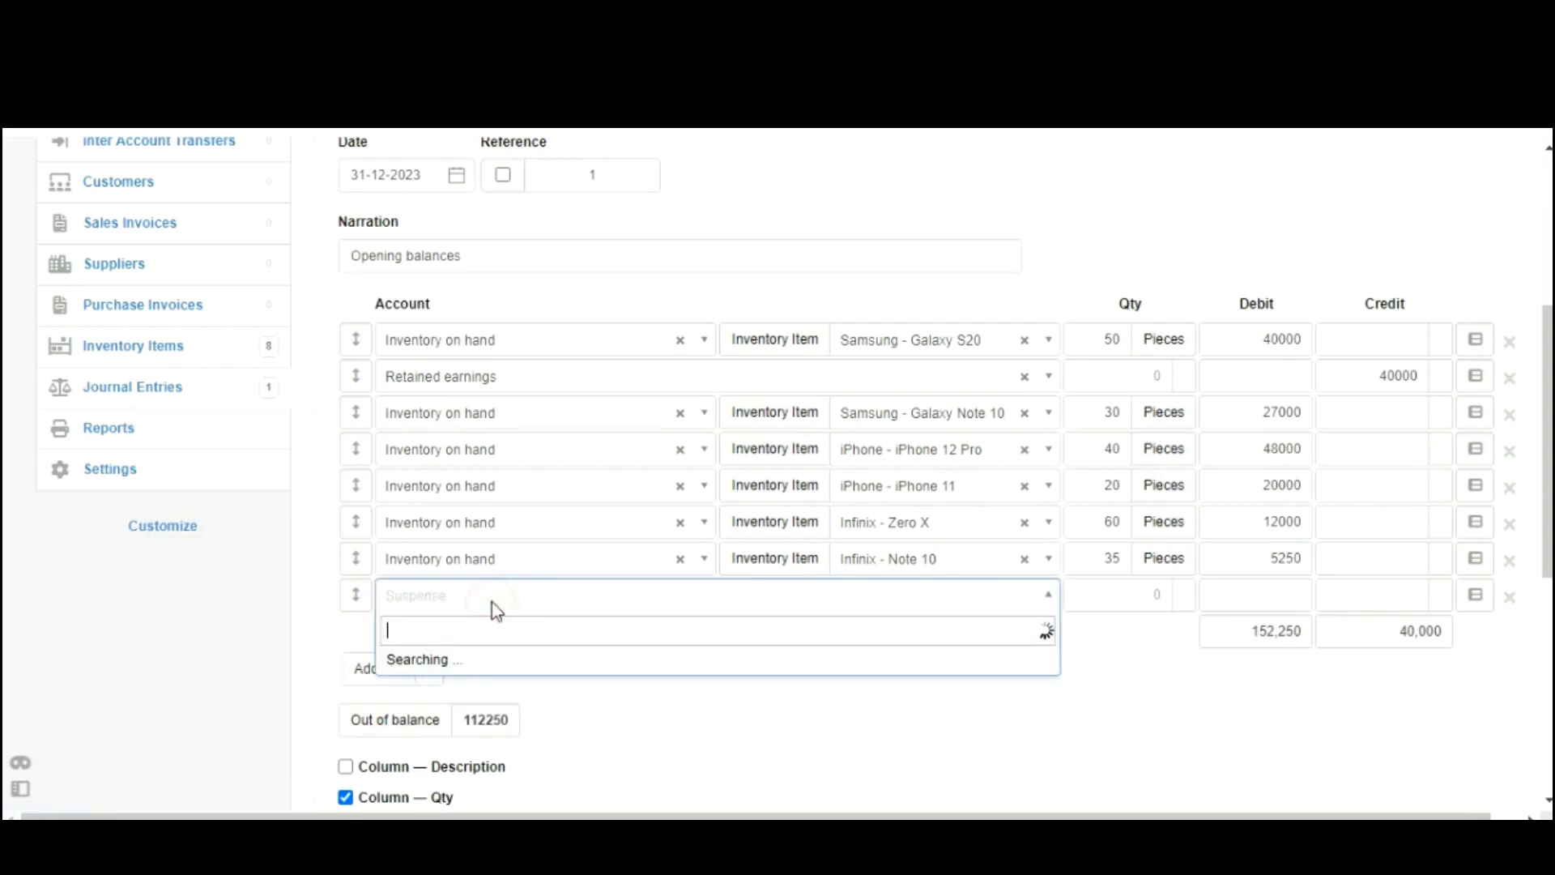
type("inve")
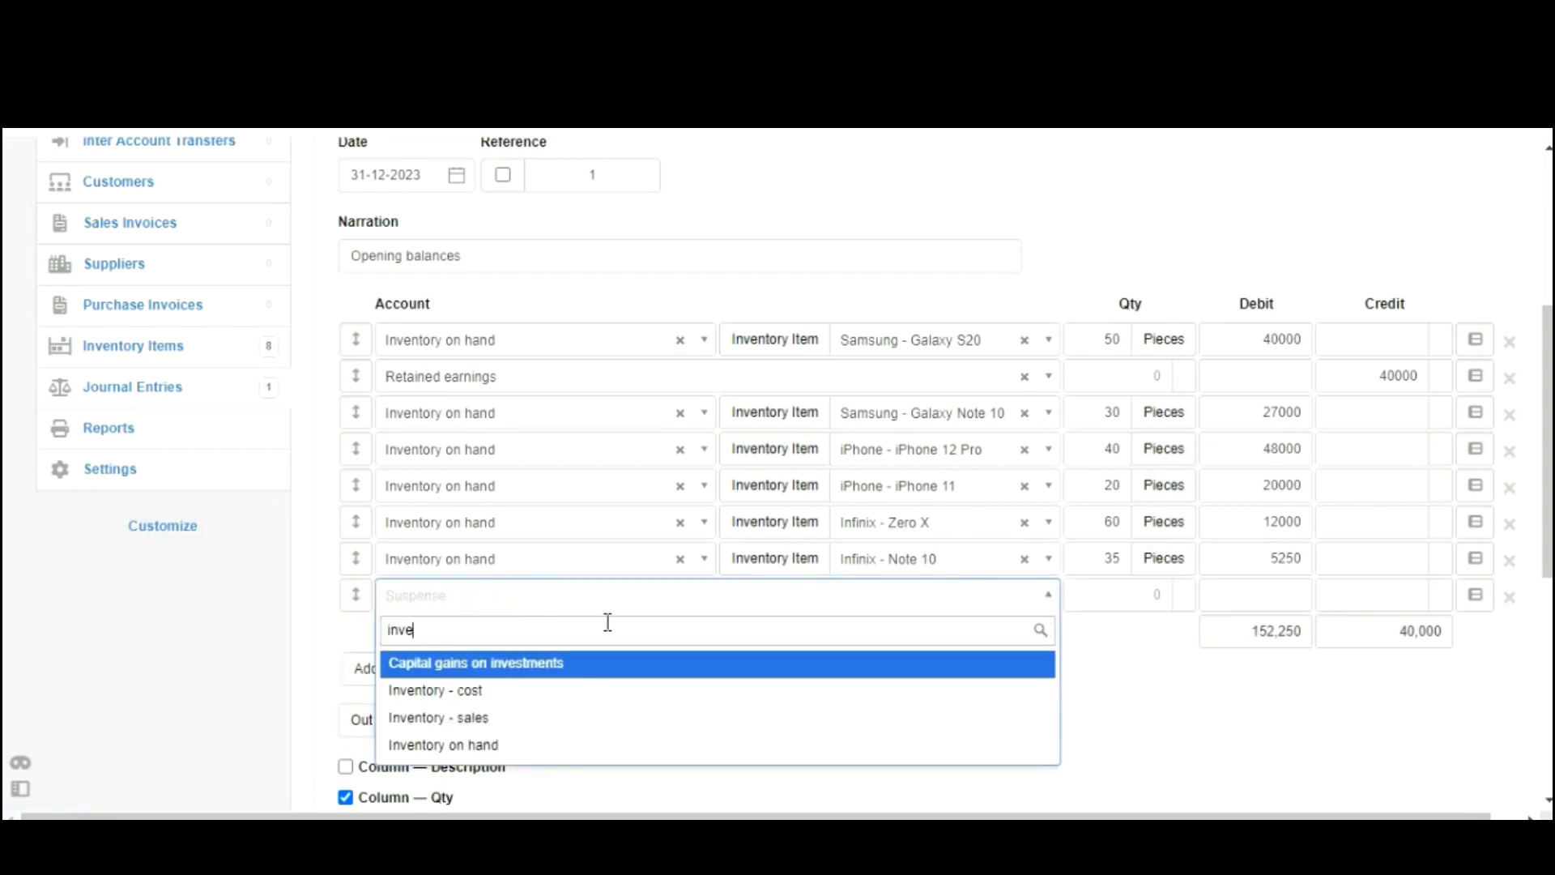
left_click(567, 745)
left_click(887, 609)
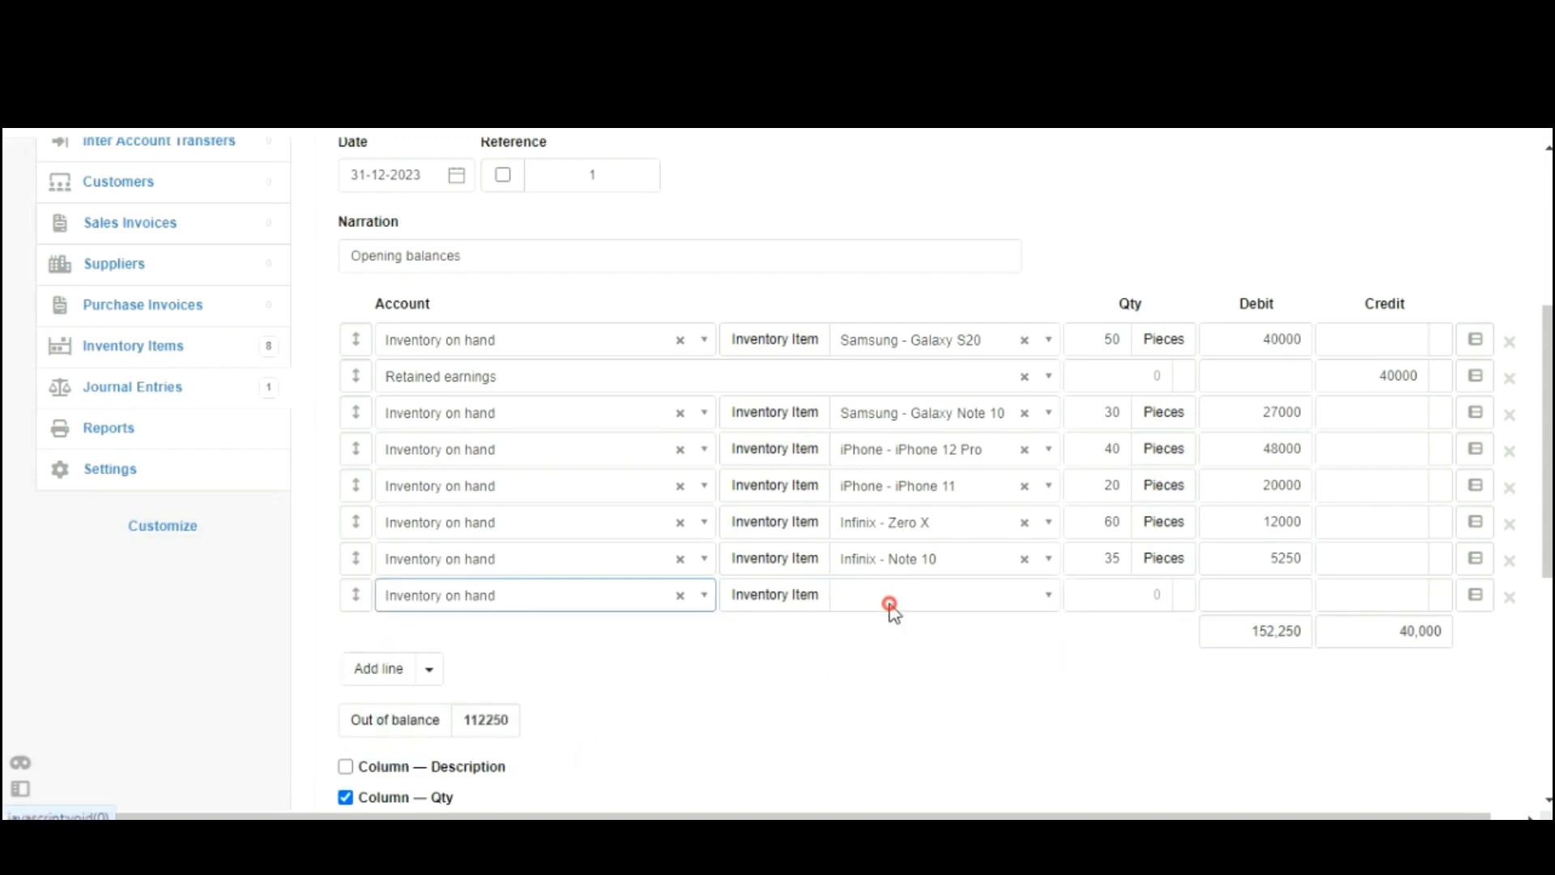
type("ted")
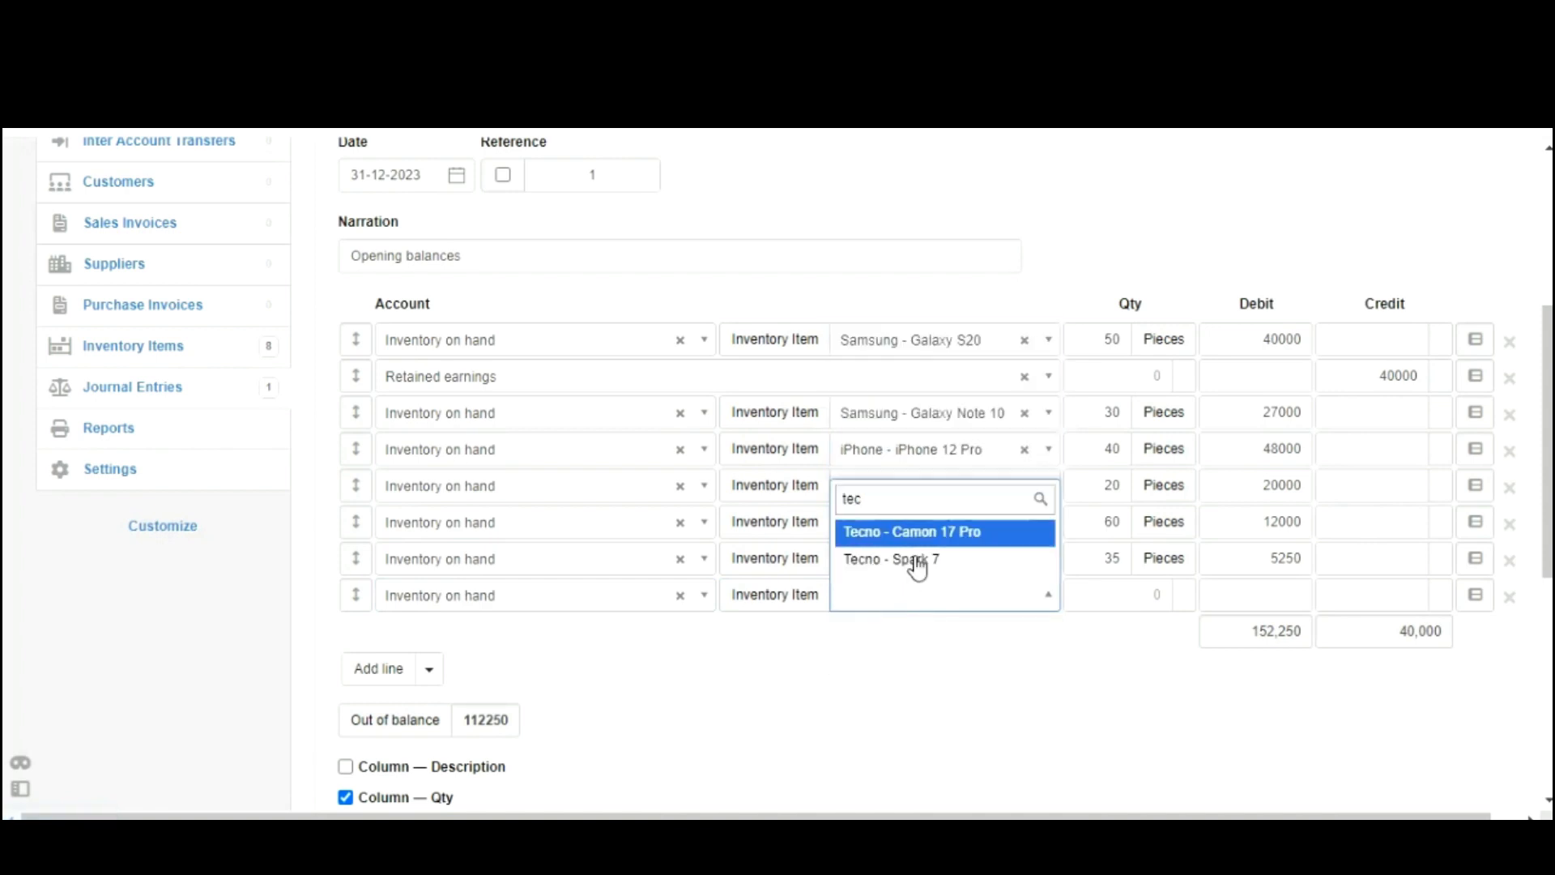
left_click(968, 540)
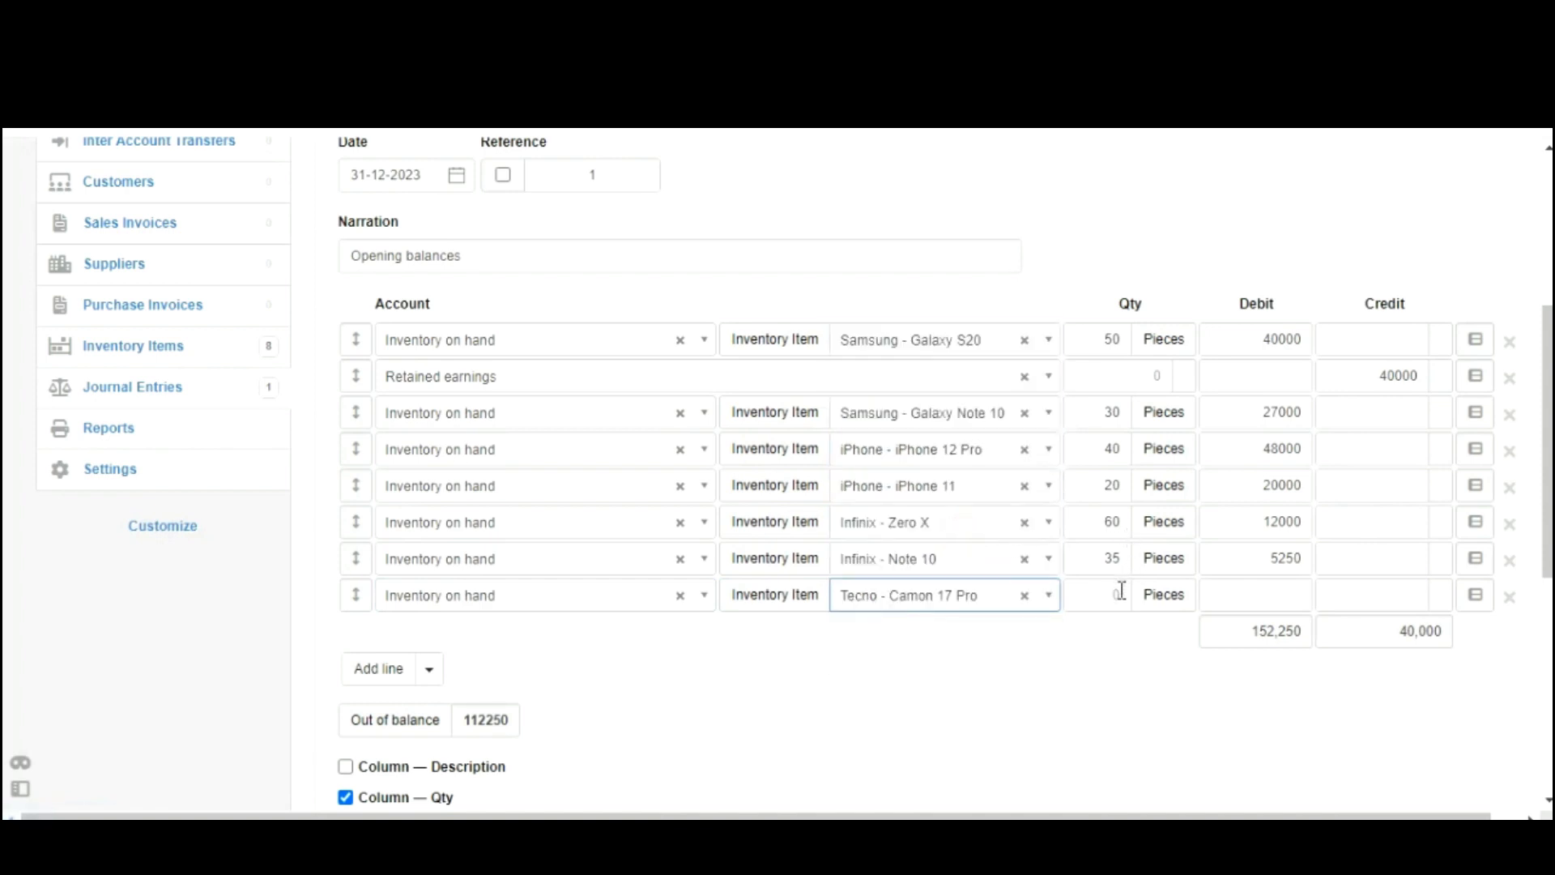
Step: Set the Tecno Camon 17 Pro line to a quantity of 25 pieces and a debit of 7500
left_click(1122, 591)
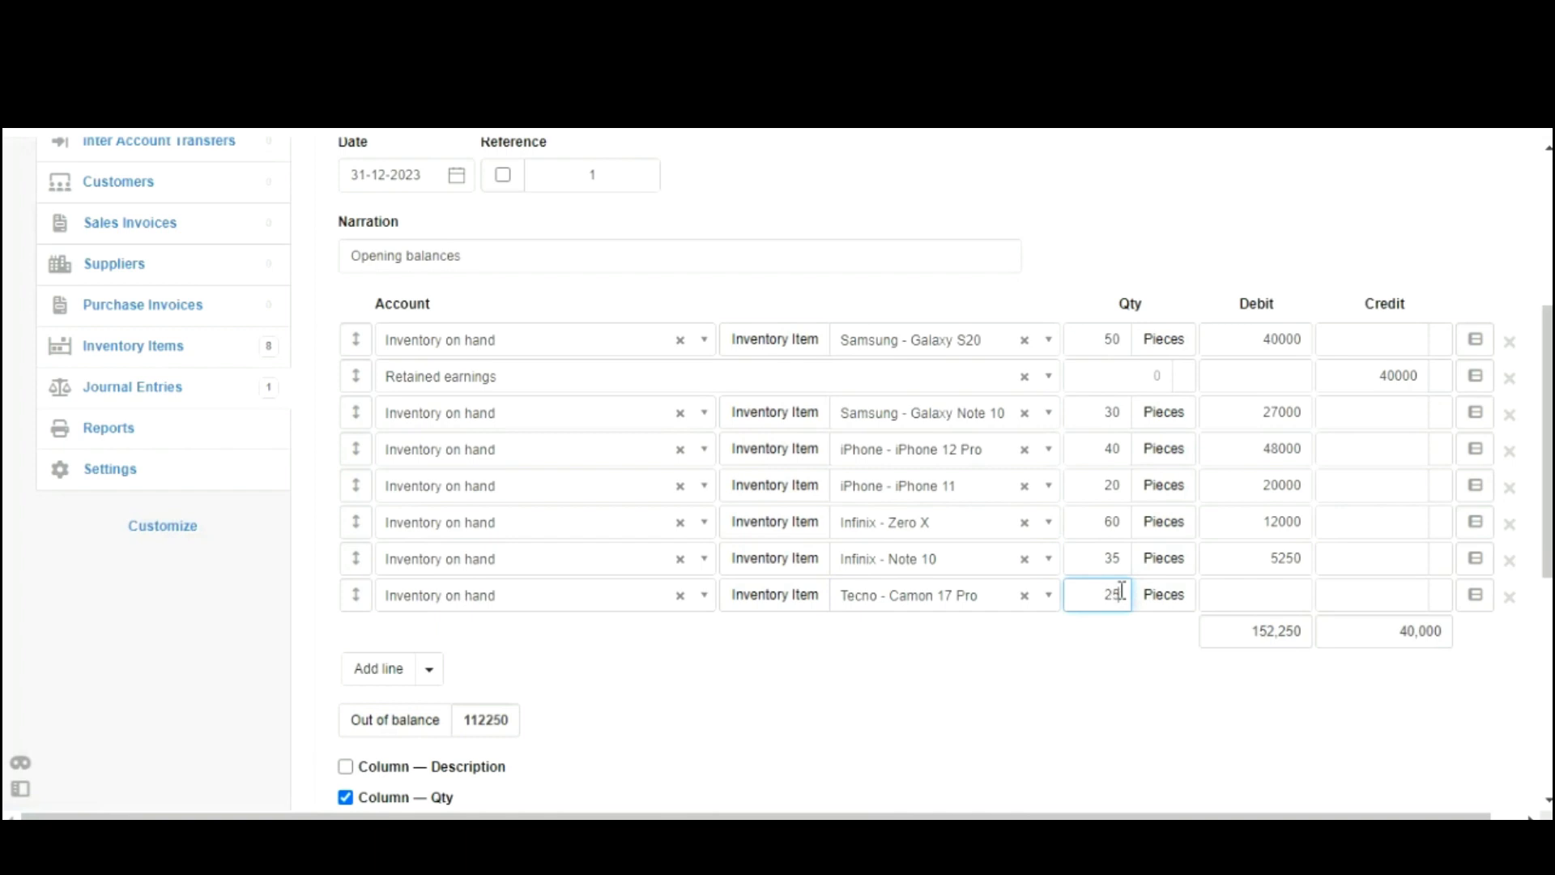
left_click(1271, 590)
type("75")
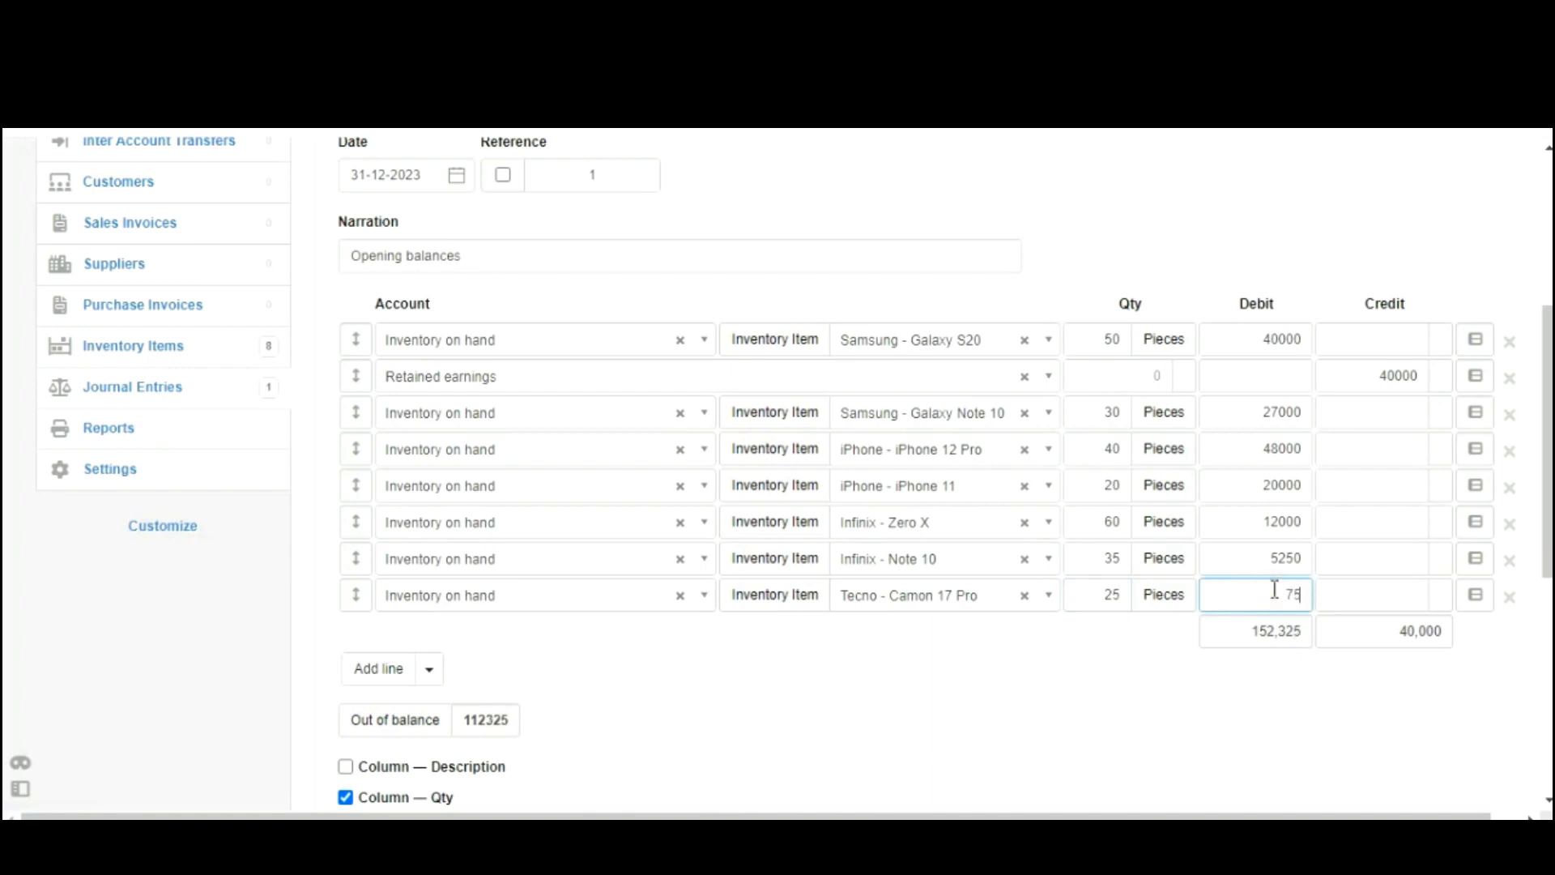
type("00")
left_click_drag(1251, 598, 1336, 600)
left_click(1017, 666)
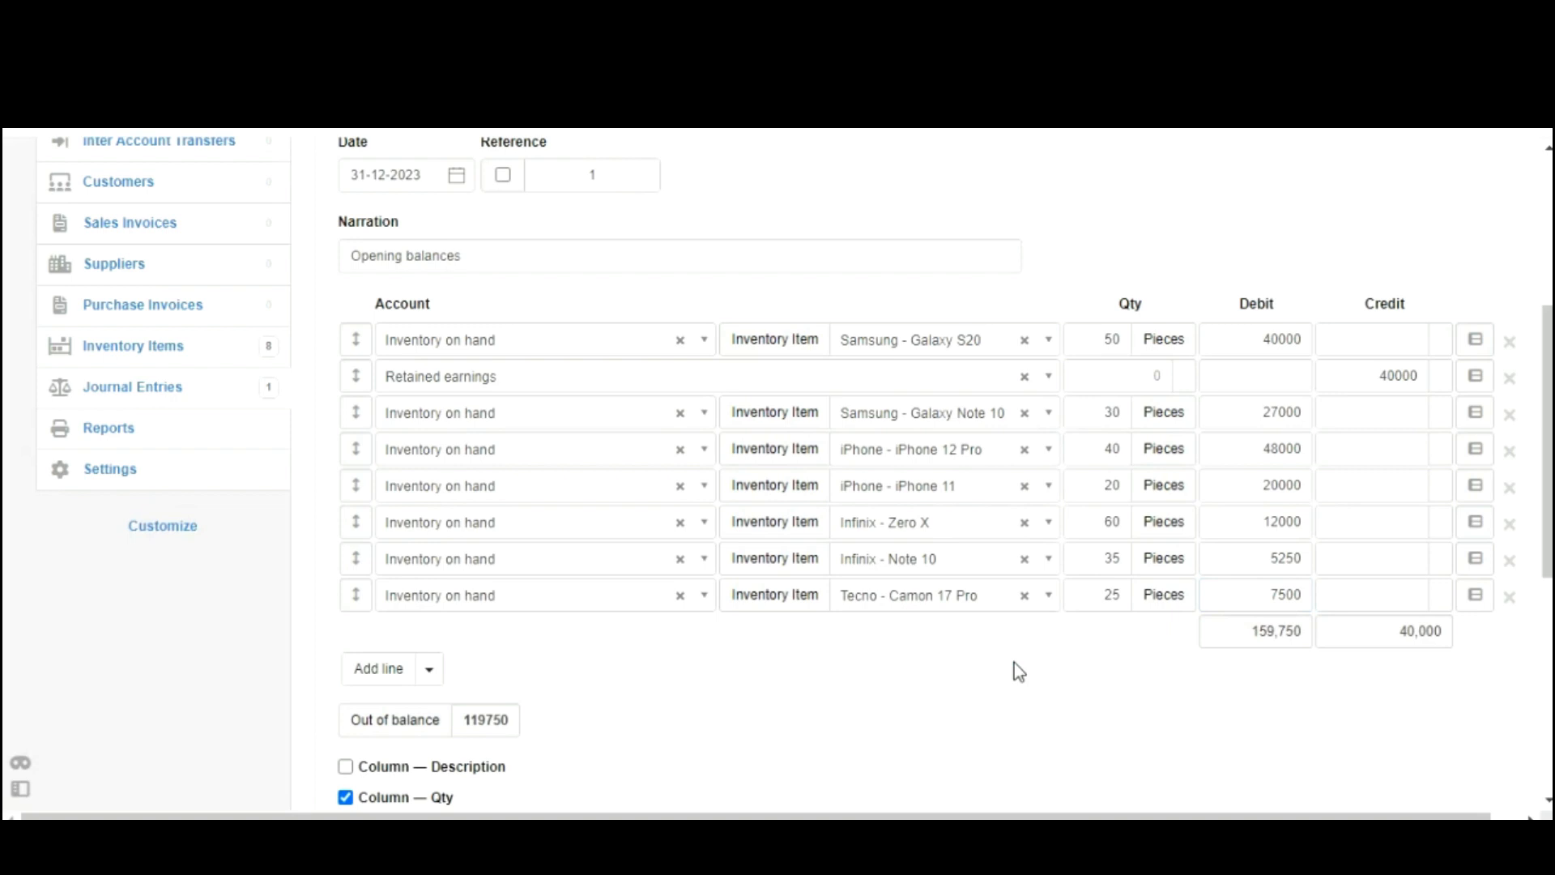
Step: Add one more Inventory on hand line to the journal entry for the item Tecno - Spark 7
left_click(372, 672)
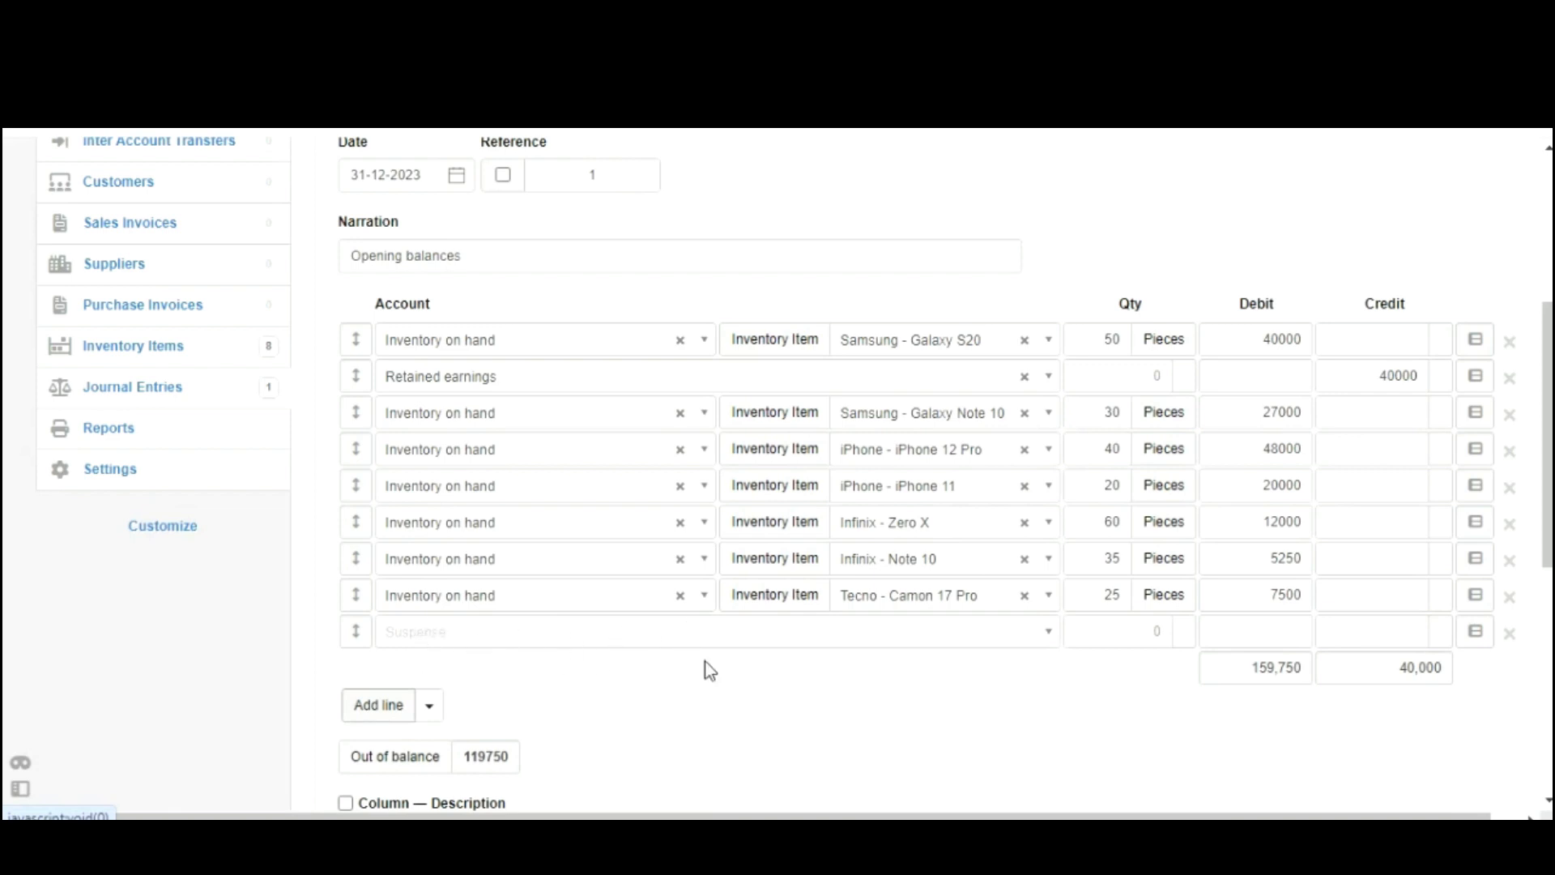
left_click(601, 644)
type("inve")
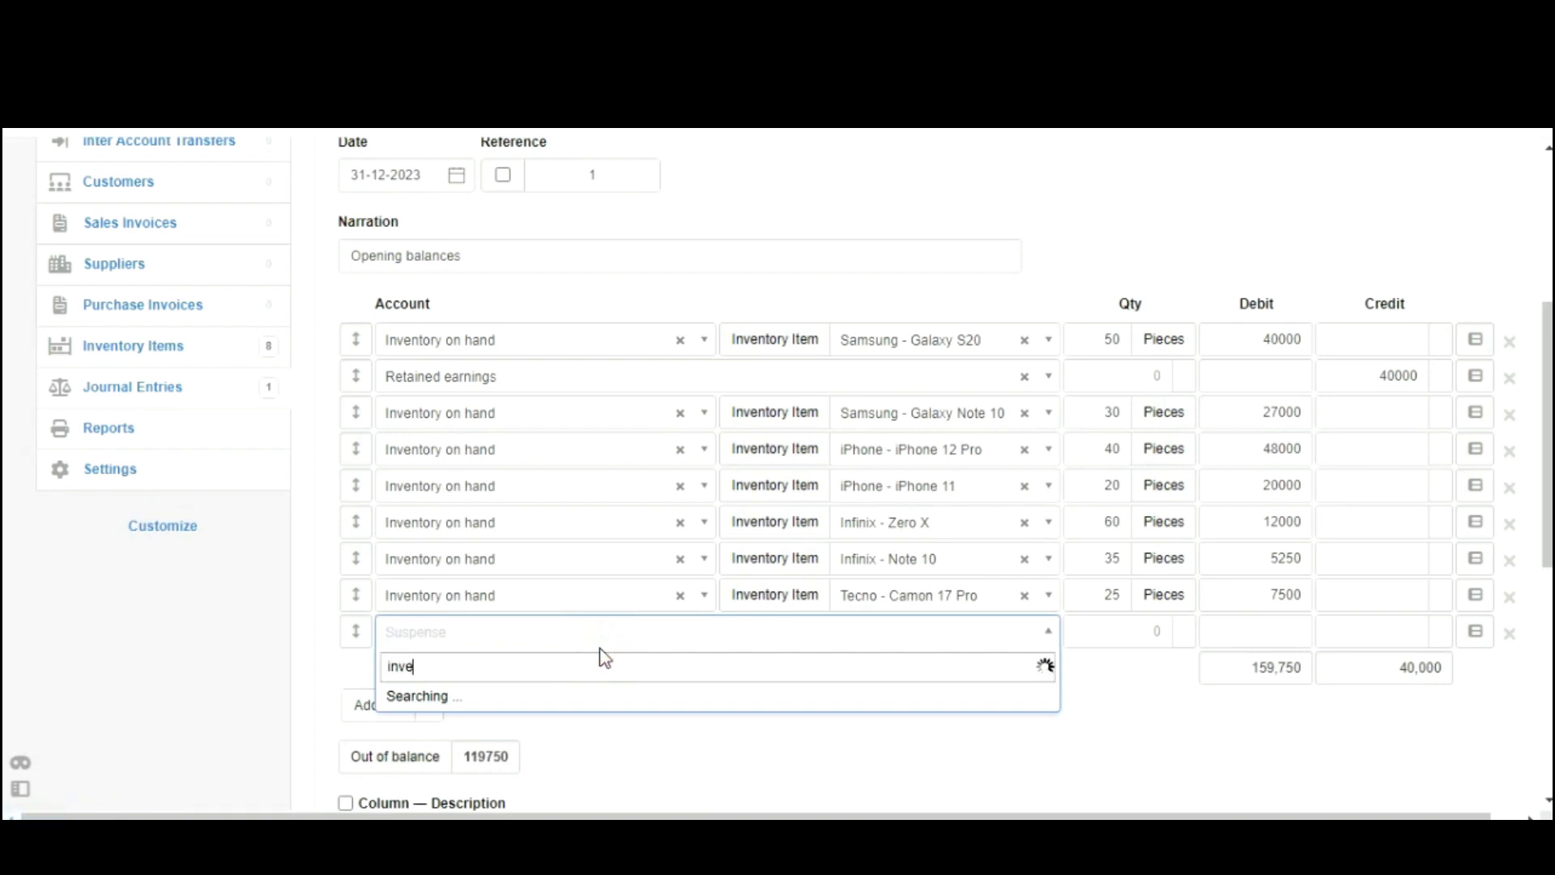
left_click(502, 783)
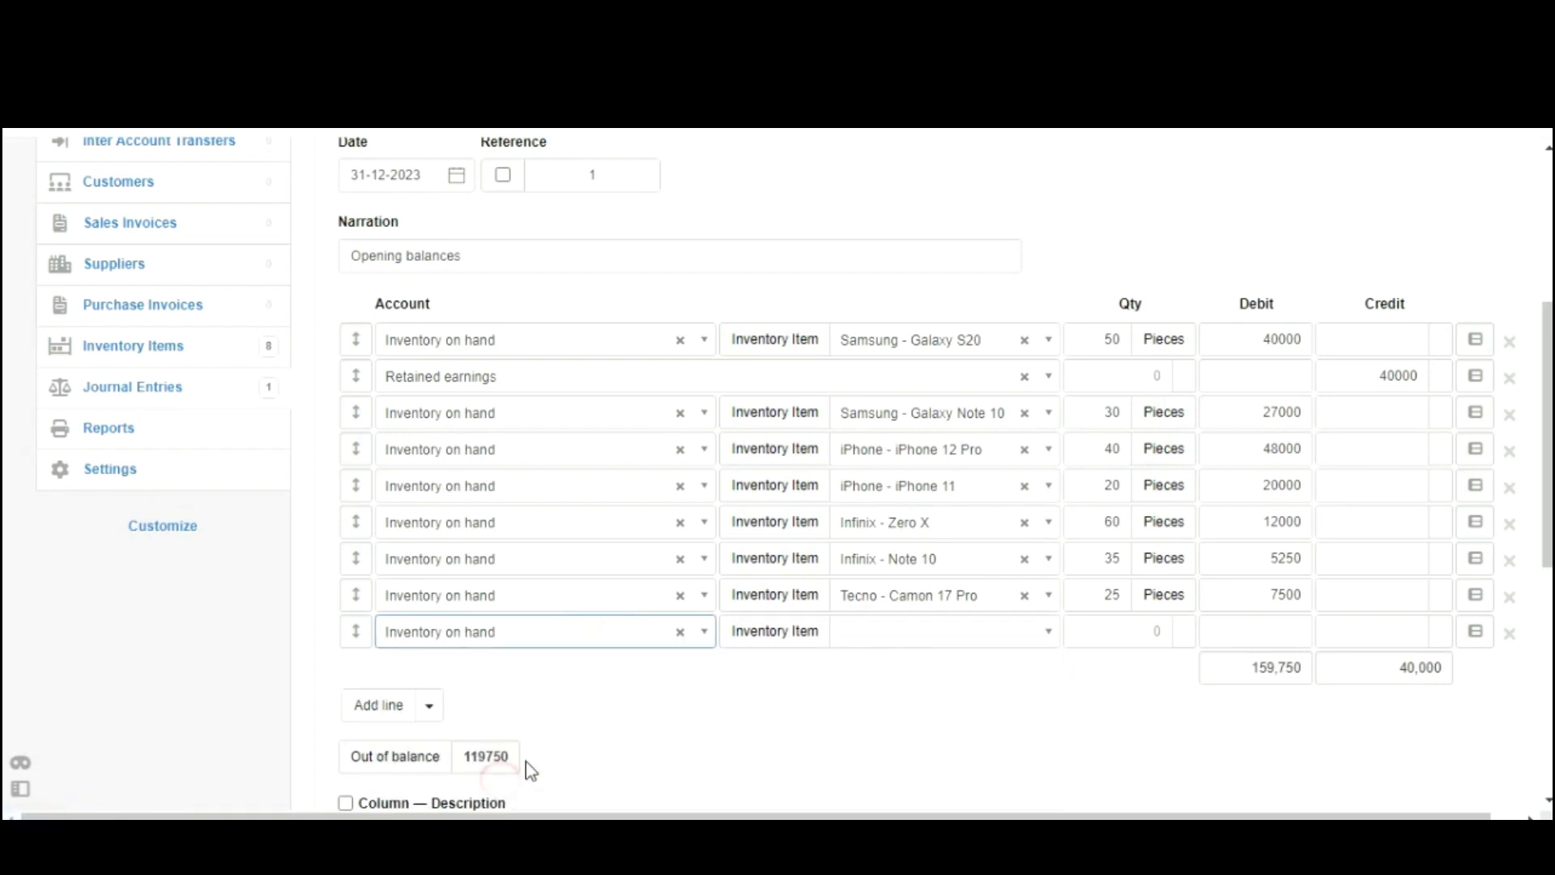
left_click(878, 637)
type("tec")
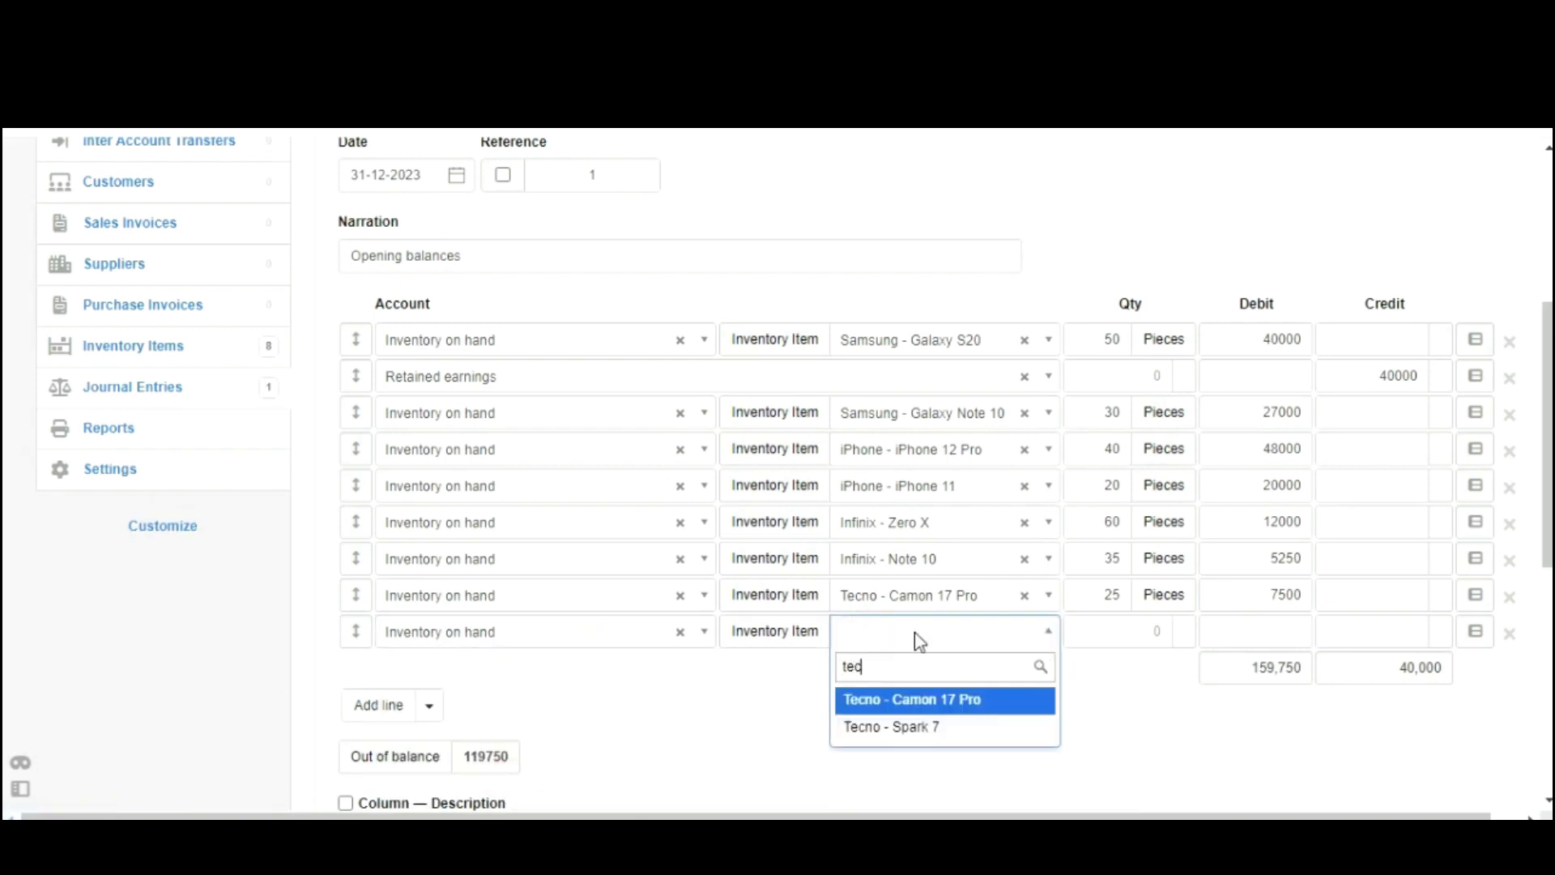
left_click(961, 727)
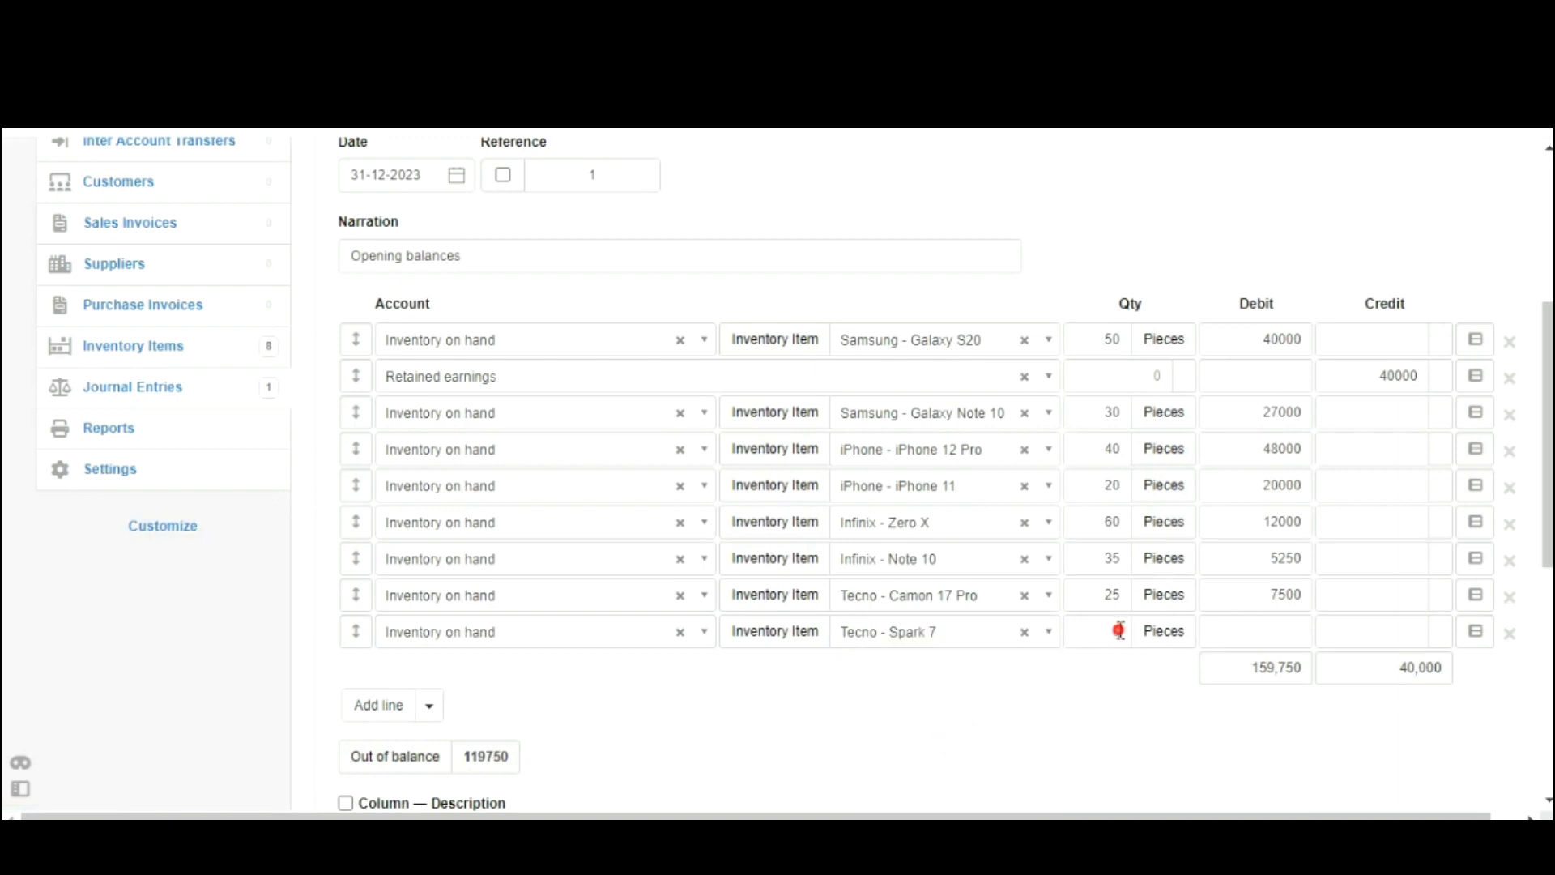
Step: Set the Tecno Spark 7 line to a quantity of 45 pieces and a debit of 6750
left_click(1118, 631)
left_click(1240, 632)
type("6")
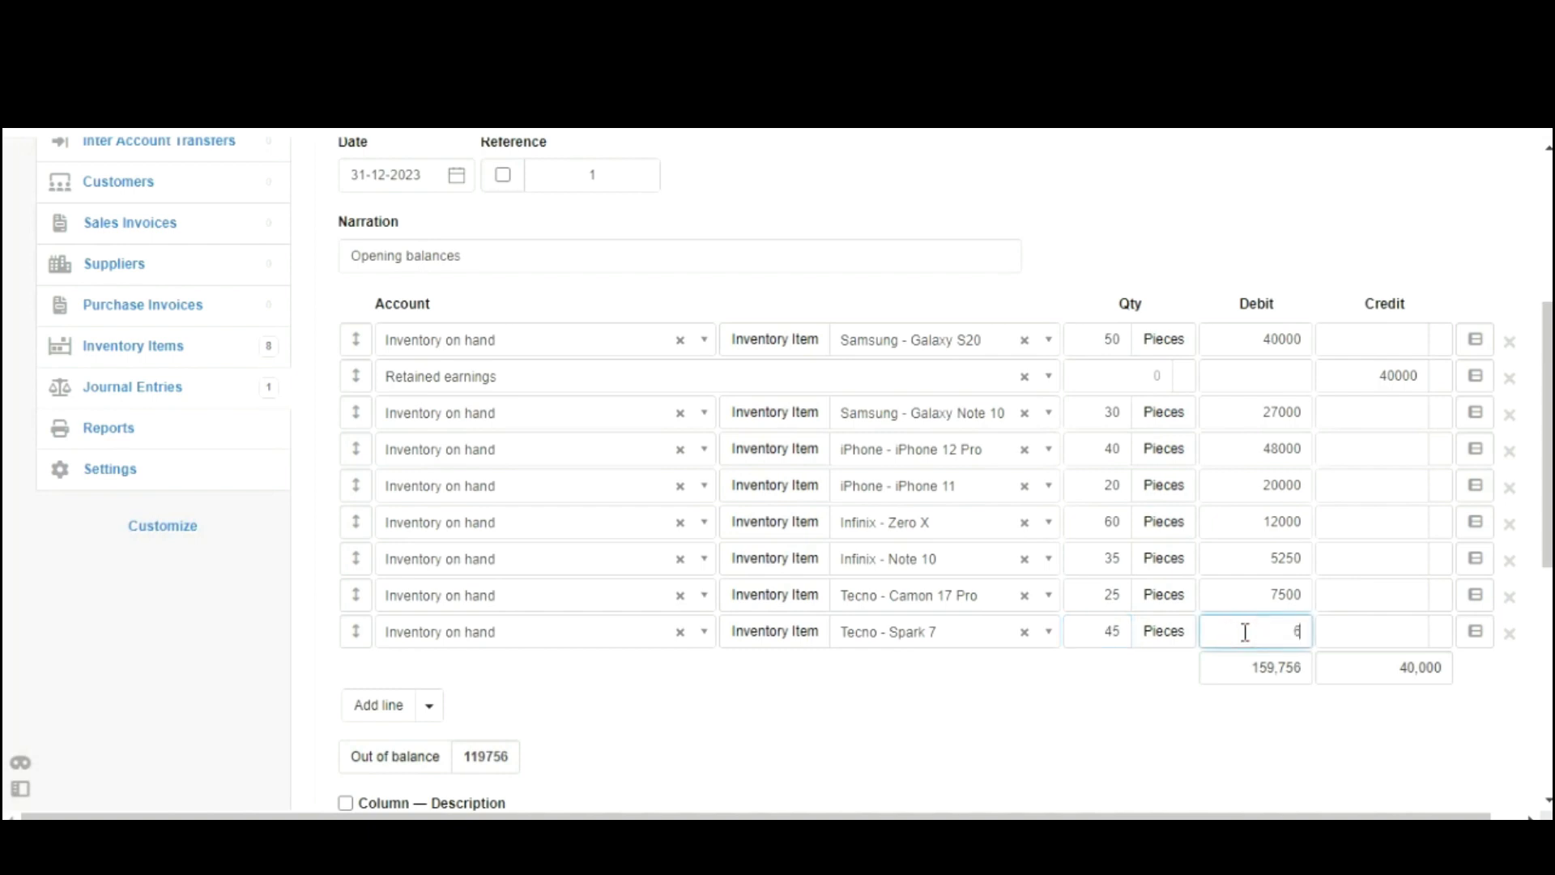
type("750")
left_click(1033, 726)
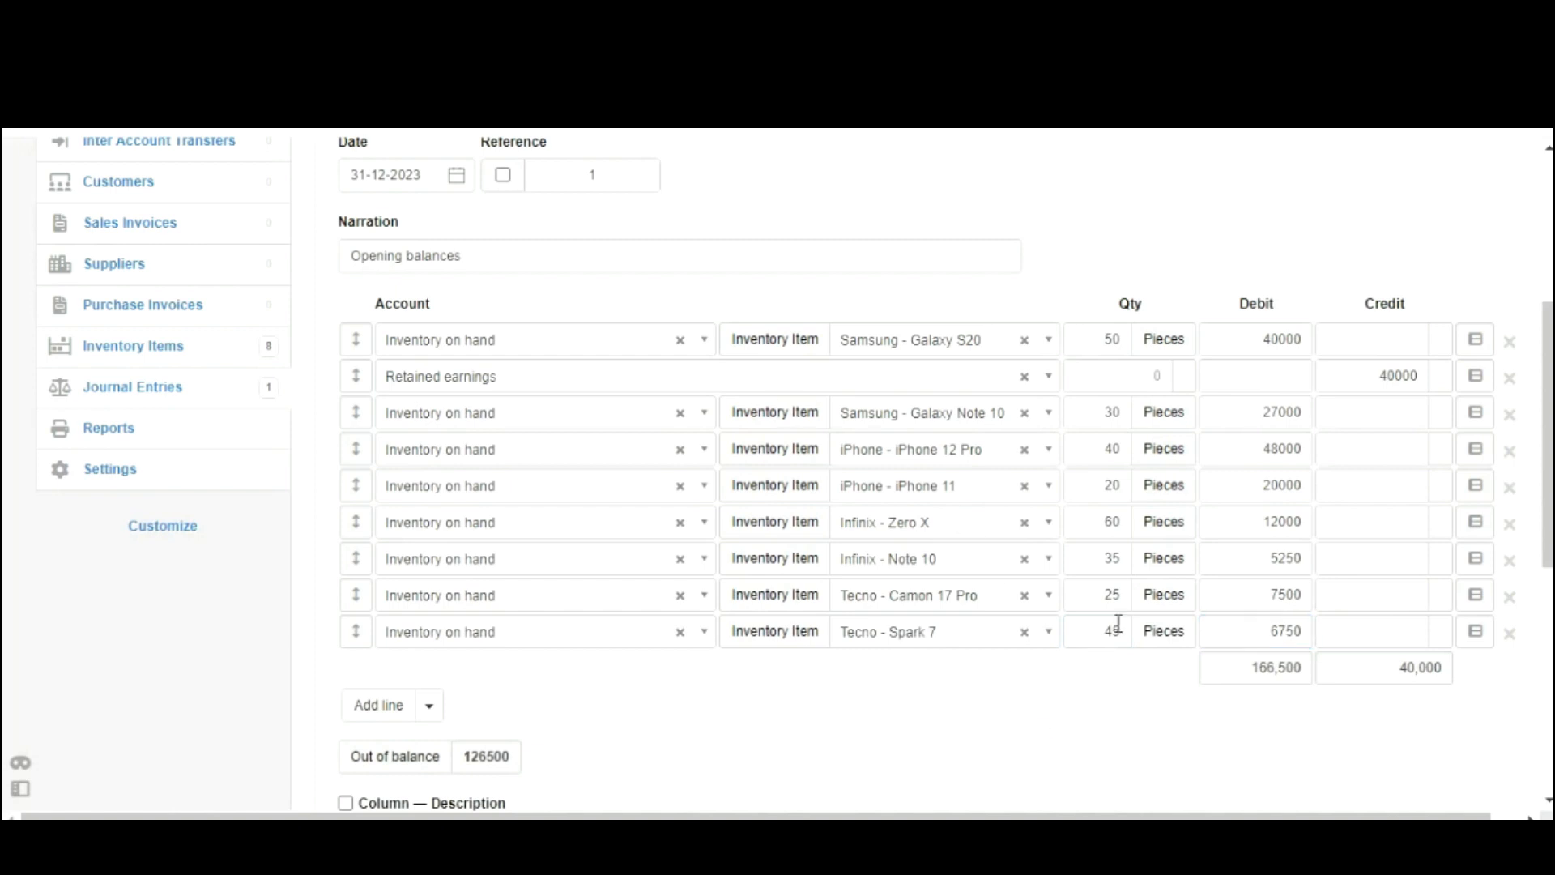
left_click_drag(486, 245, 349, 253)
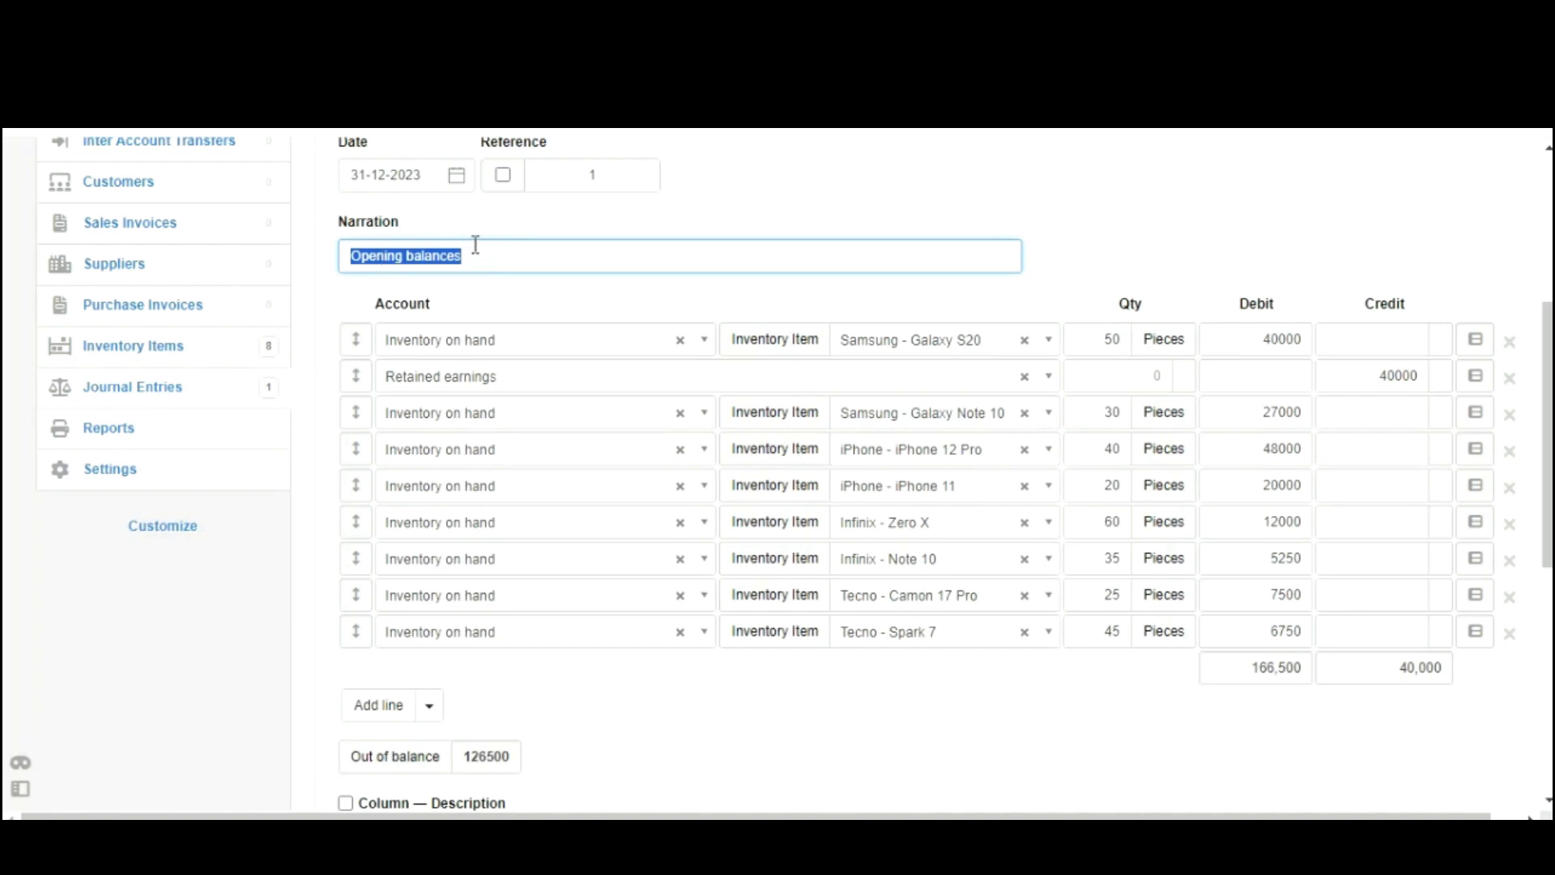
Step: Check the journal entry's date against the stock count date stated in the model question PDF
left_click_drag(421, 175, 346, 179)
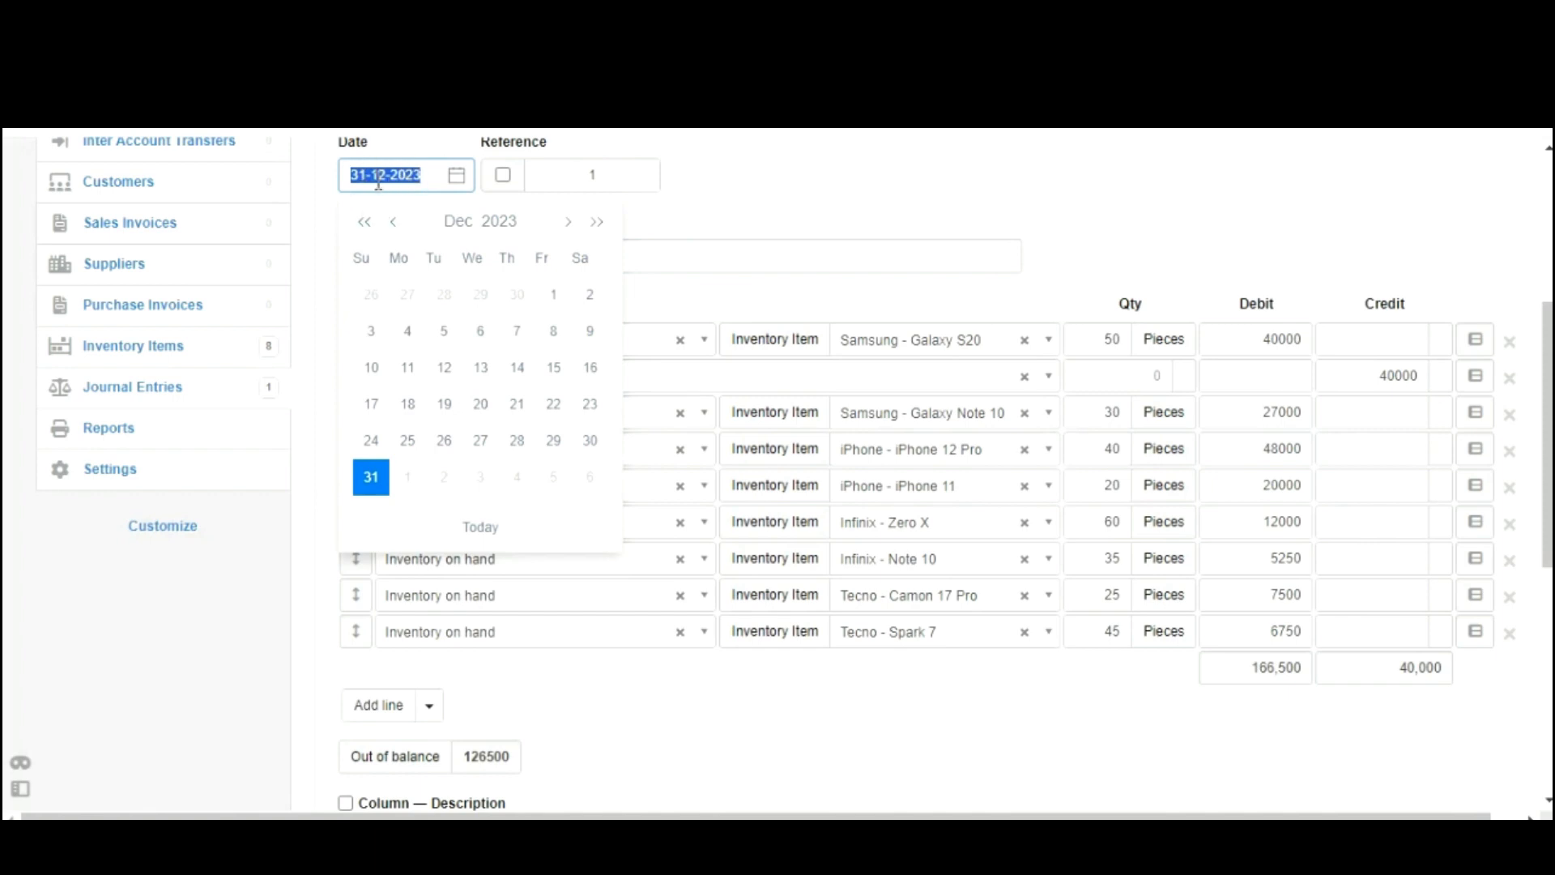
key("ctrl+Tab")
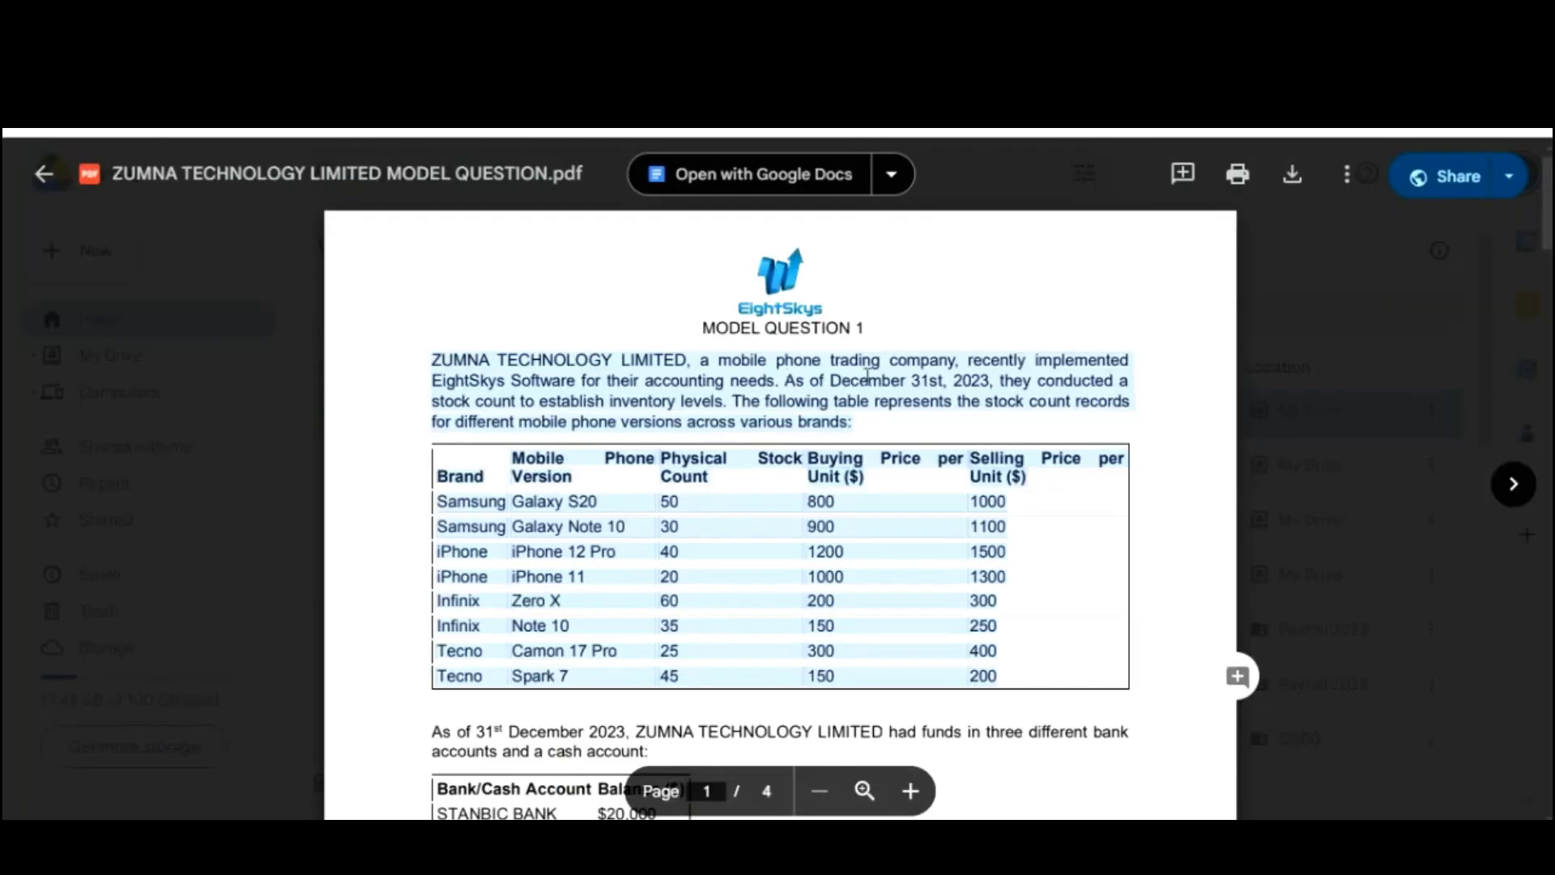
left_click(868, 378)
left_click_drag(733, 380, 726, 408)
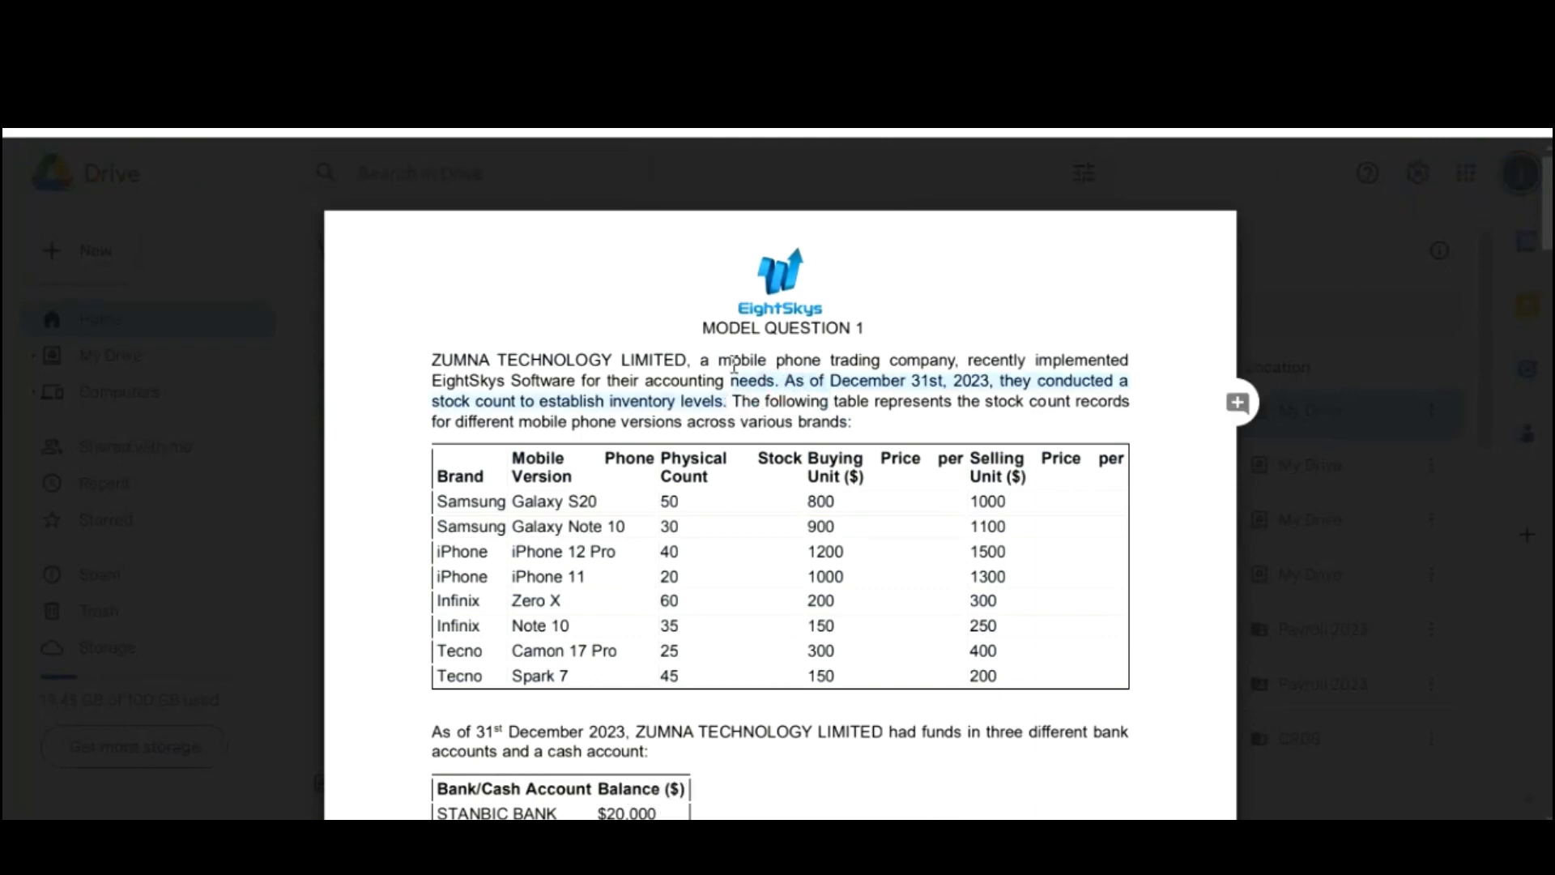
key("ctrl+Tab")
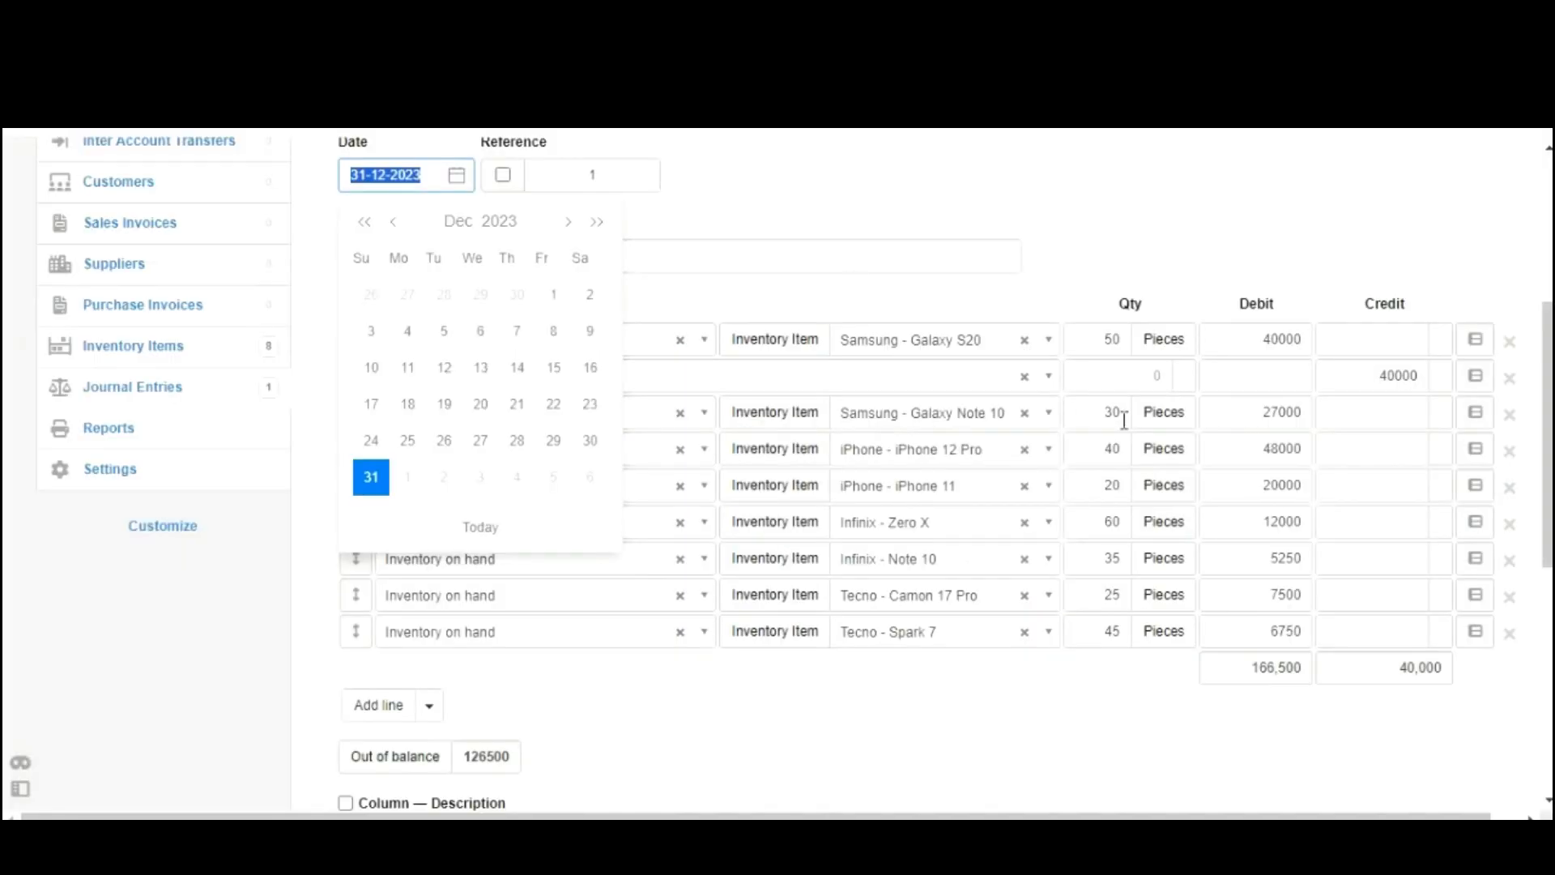
left_click(1287, 262)
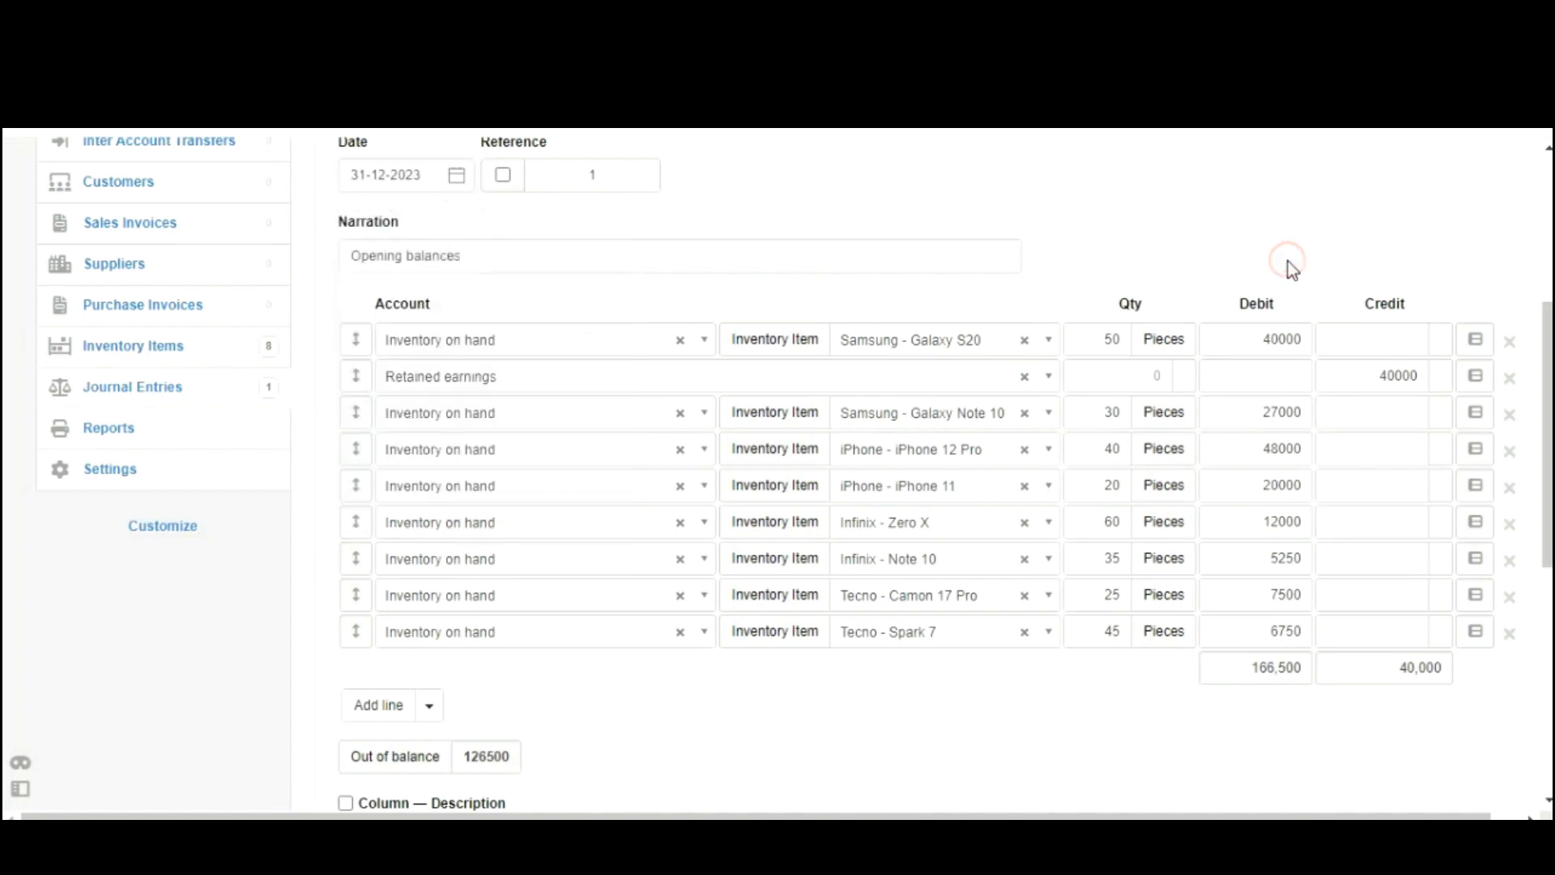
left_click(503, 177)
left_click(503, 177)
left_click(503, 176)
left_click(503, 176)
left_click(503, 177)
left_click(503, 176)
left_click(503, 176)
Step: Save the updated opening balances journal entry with all its inventory lines
left_click_drag(1545, 360, 1548, 541)
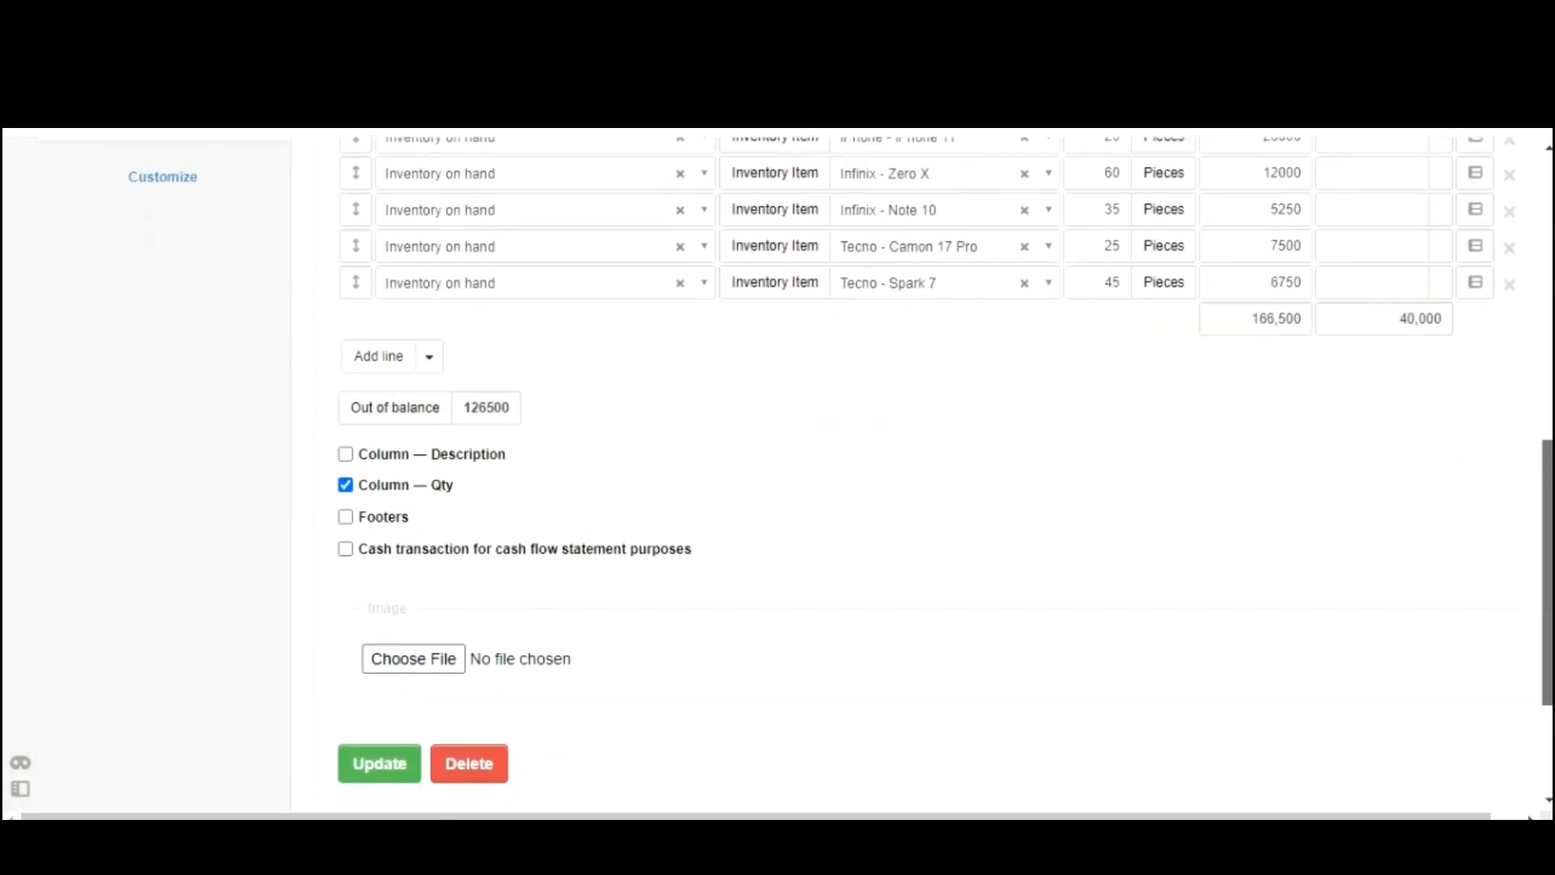
left_click(357, 764)
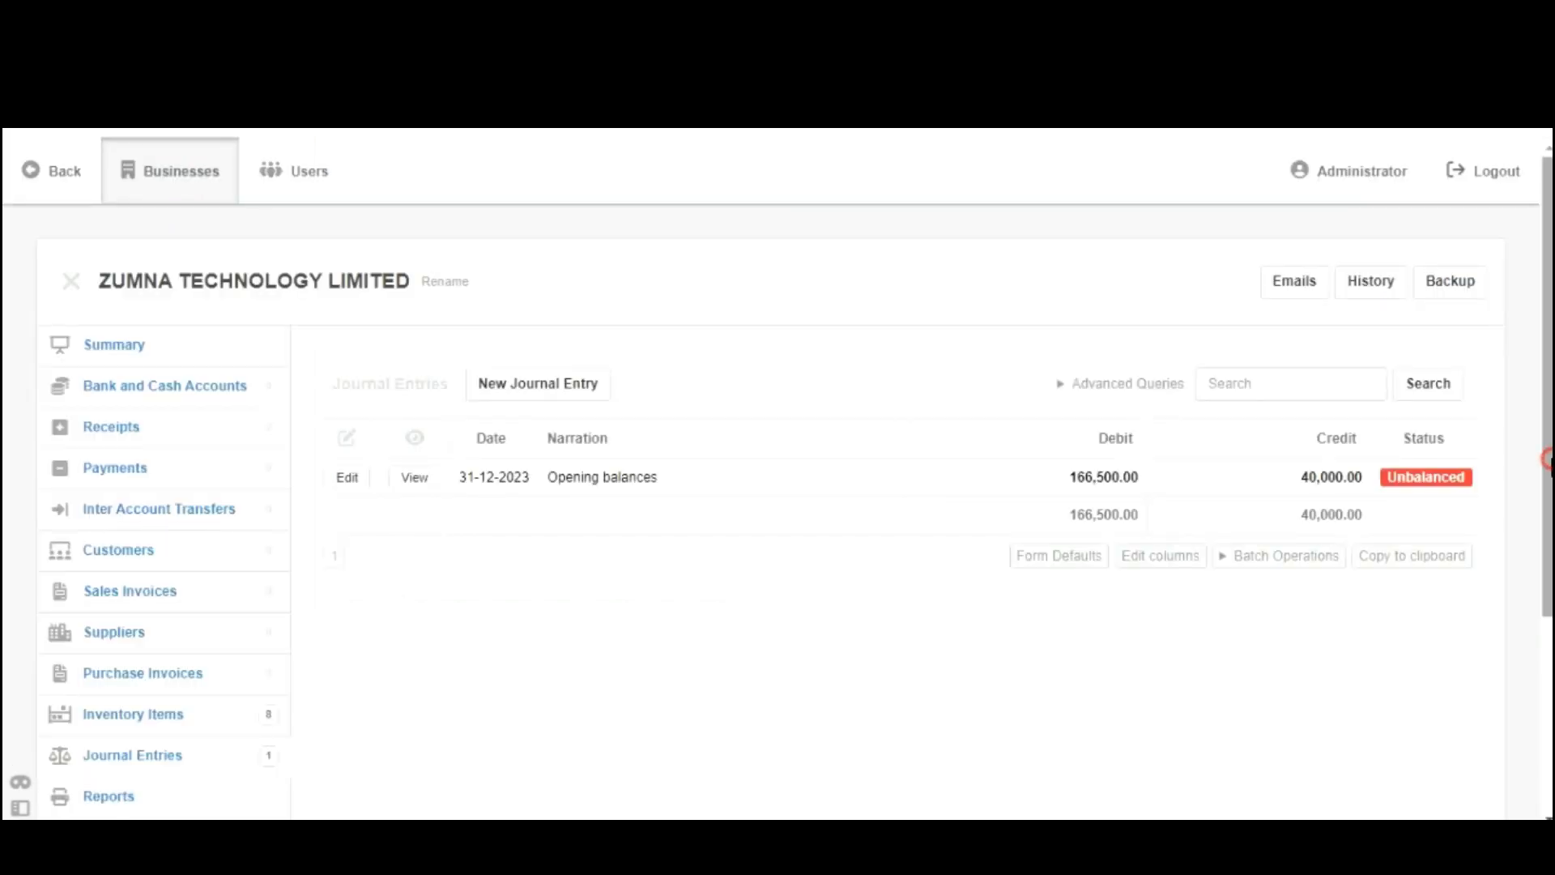
Step: Review the quantities owned, average costs and total cost of all phone models in the inventory items list
scroll(1547, 459, "down", 2)
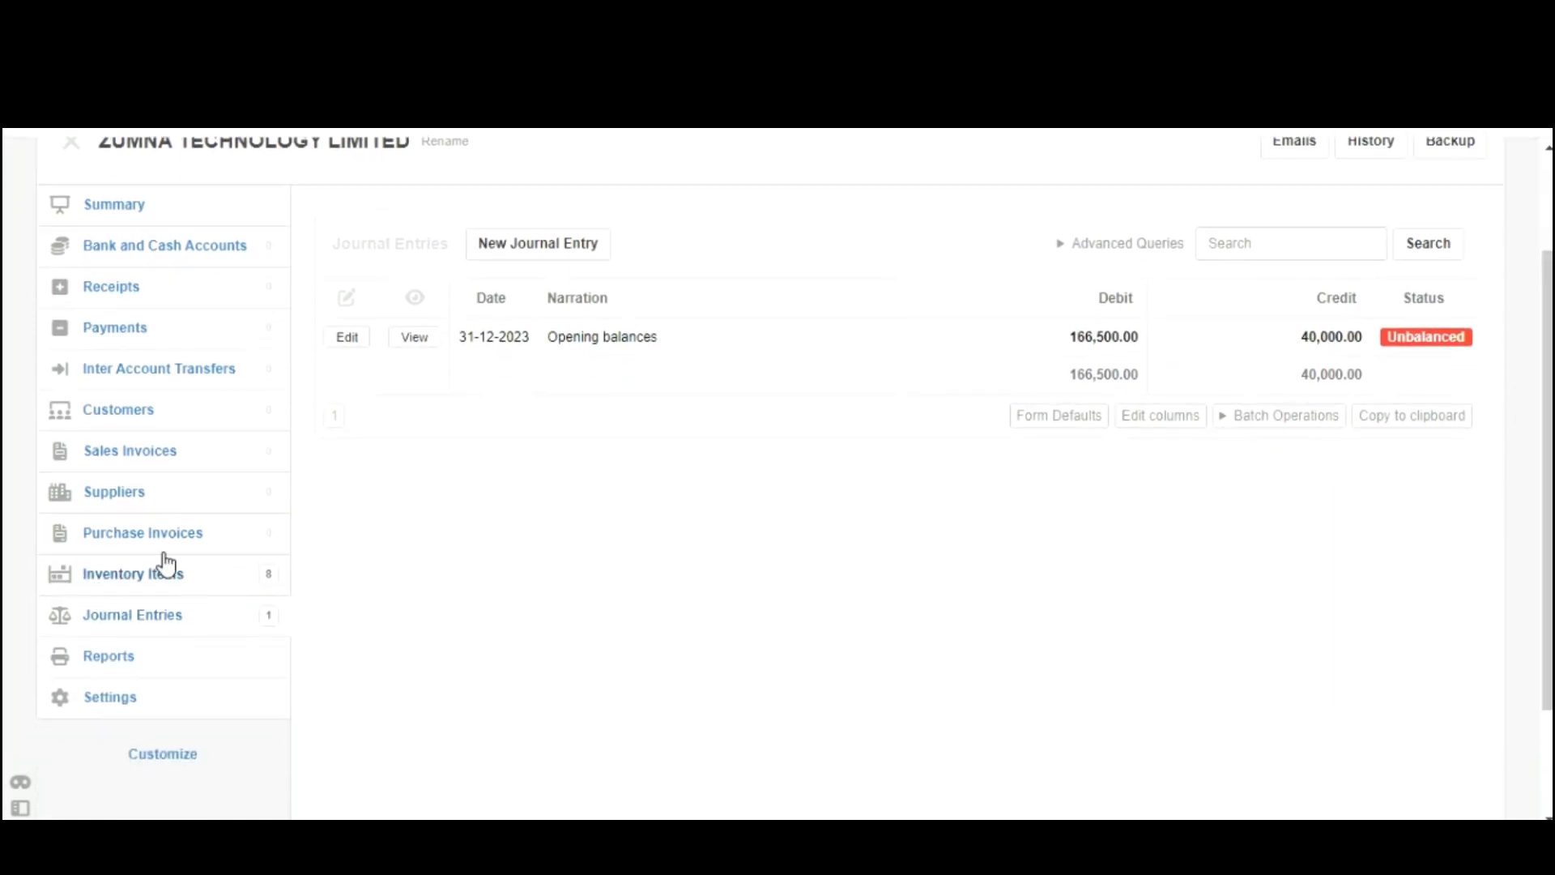
left_click(159, 576)
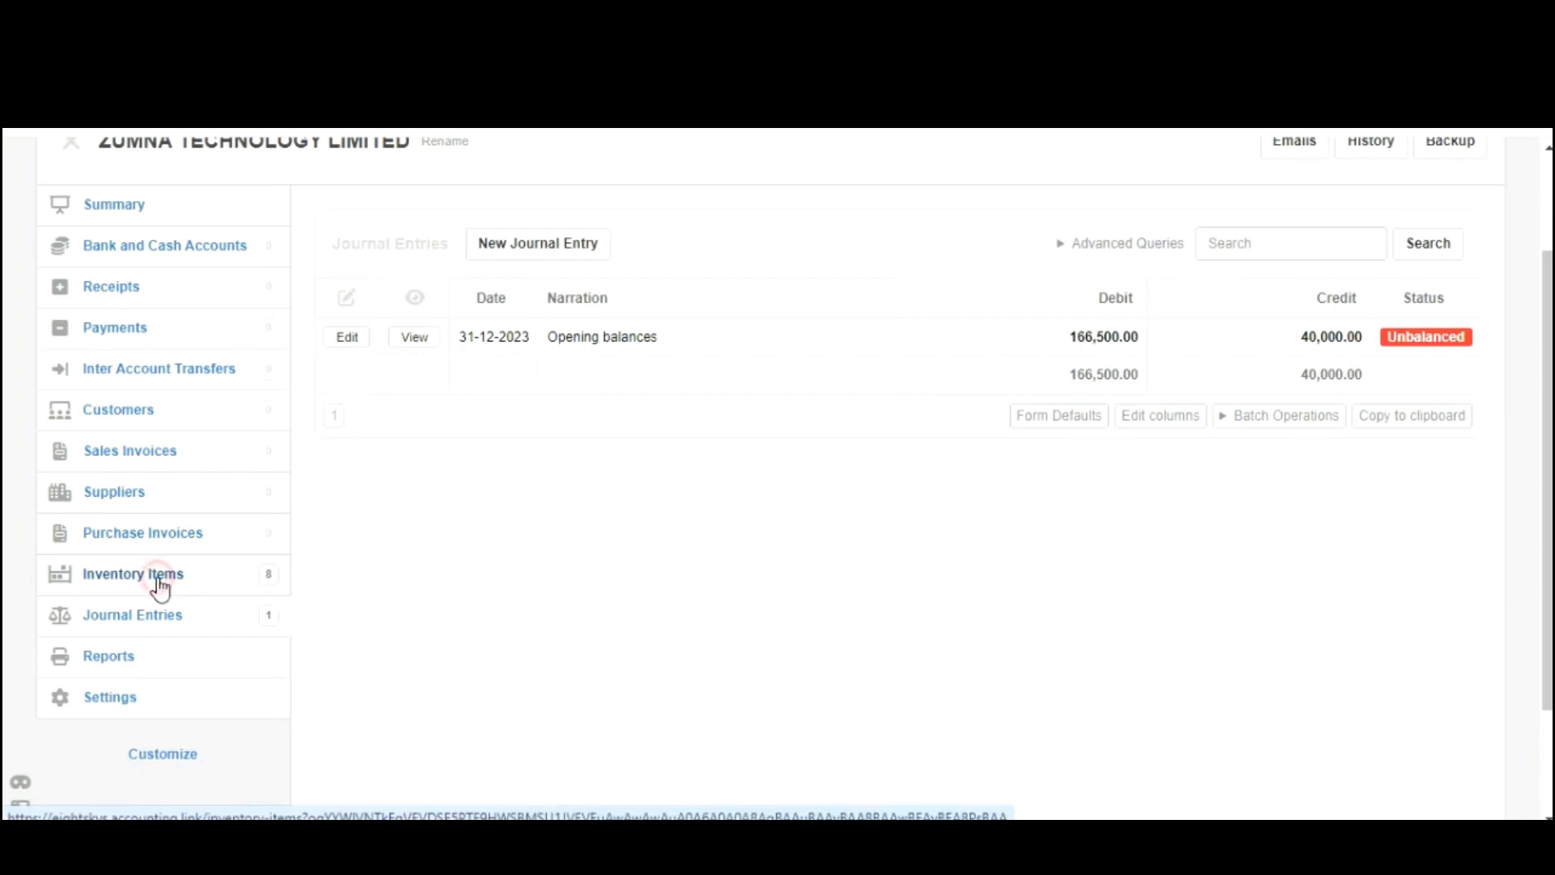
scroll(160, 587, "down", 2)
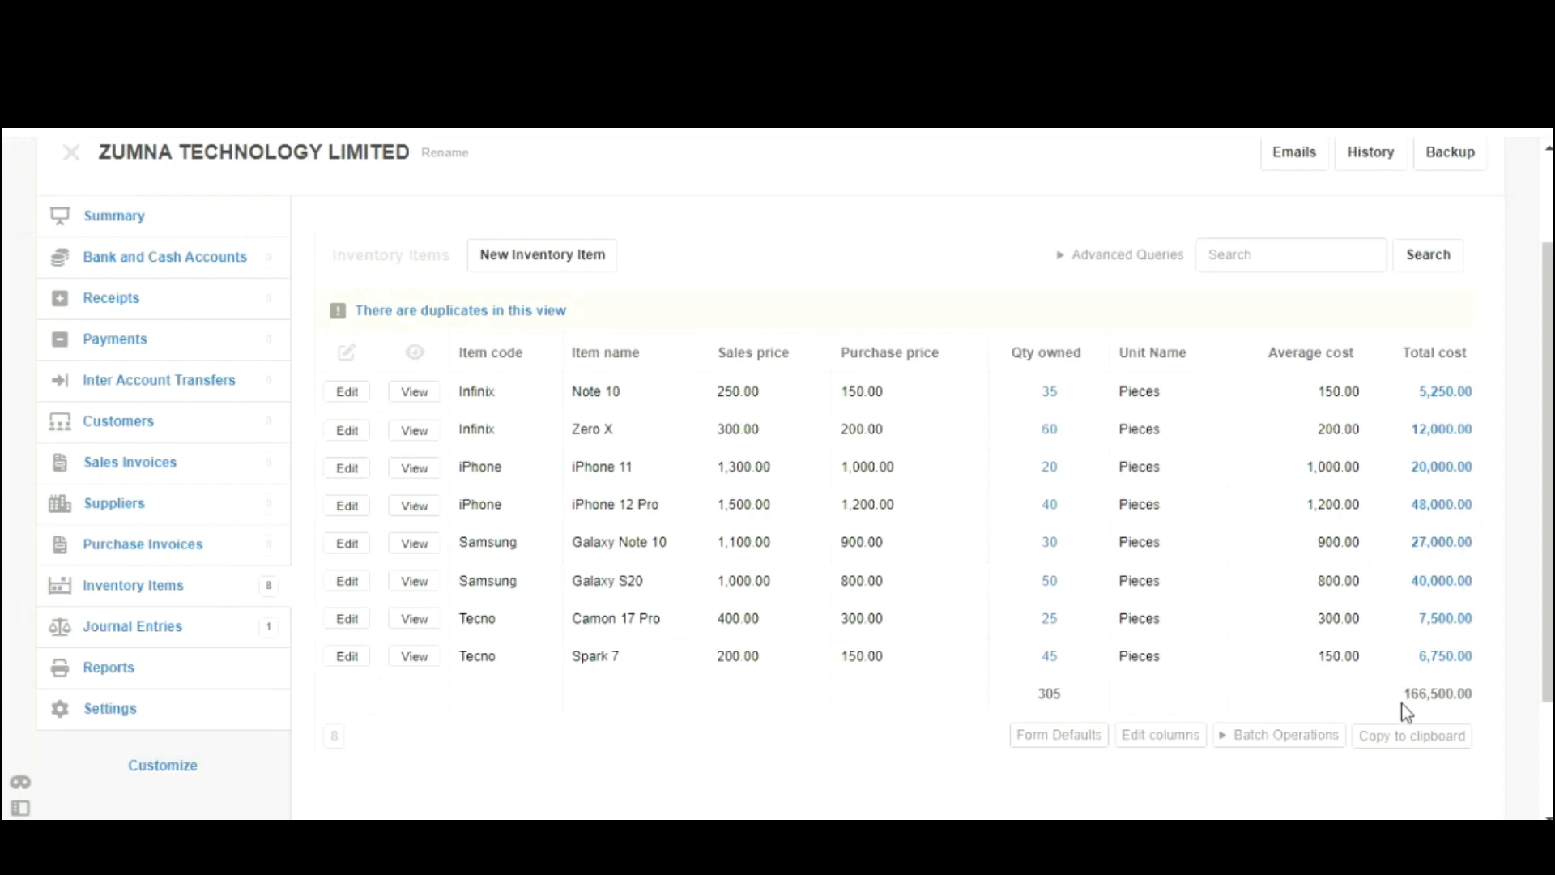
left_click_drag(1397, 695, 1489, 708)
scroll(1354, 223, "up", 2)
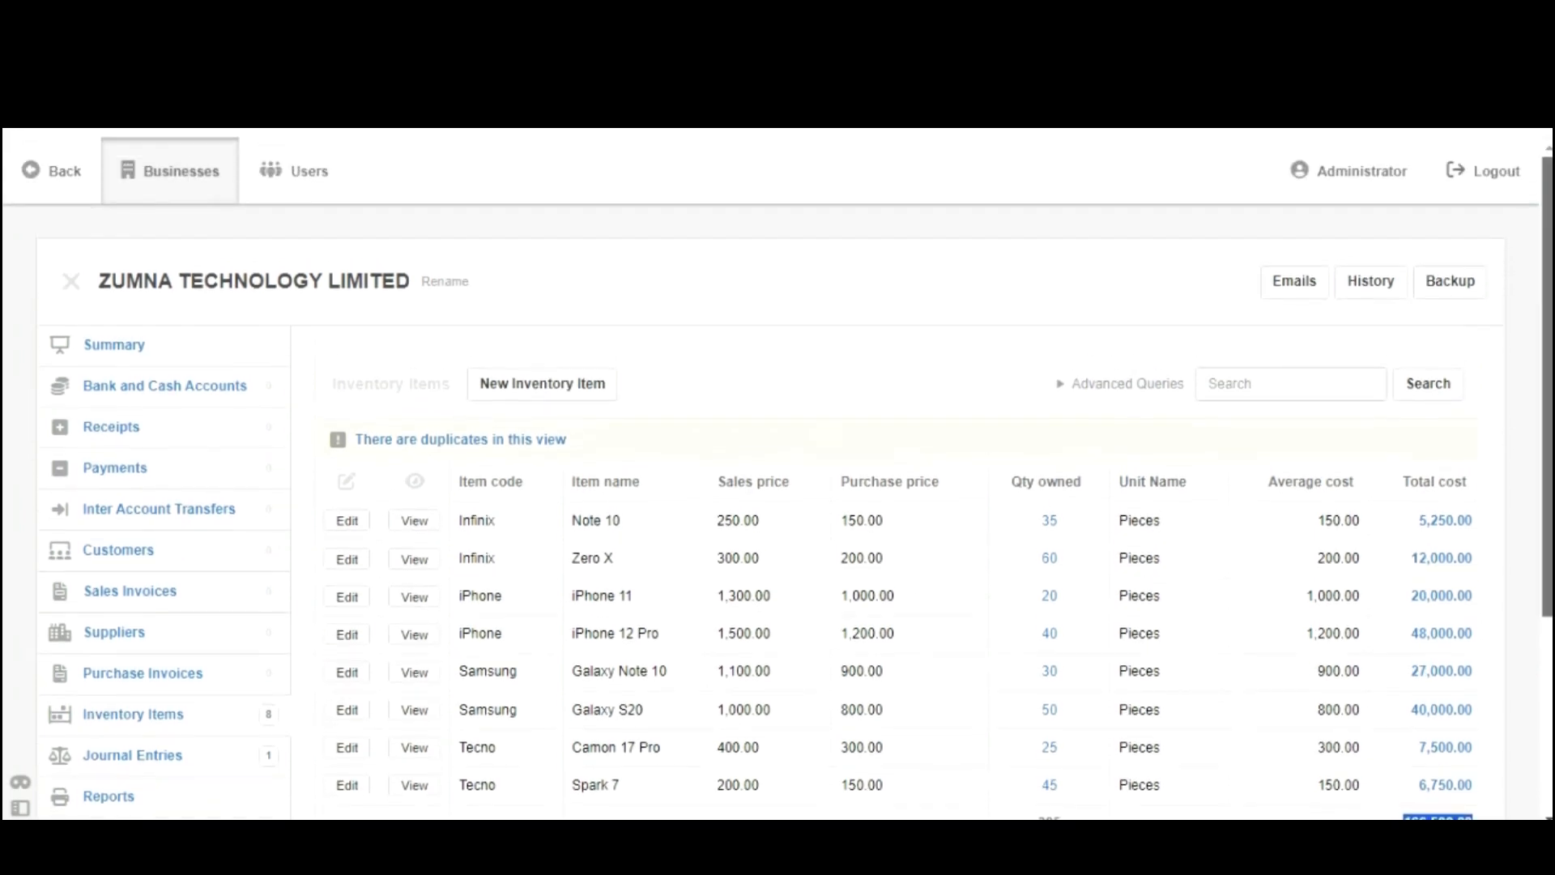
scroll(778, 478, "down", 2)
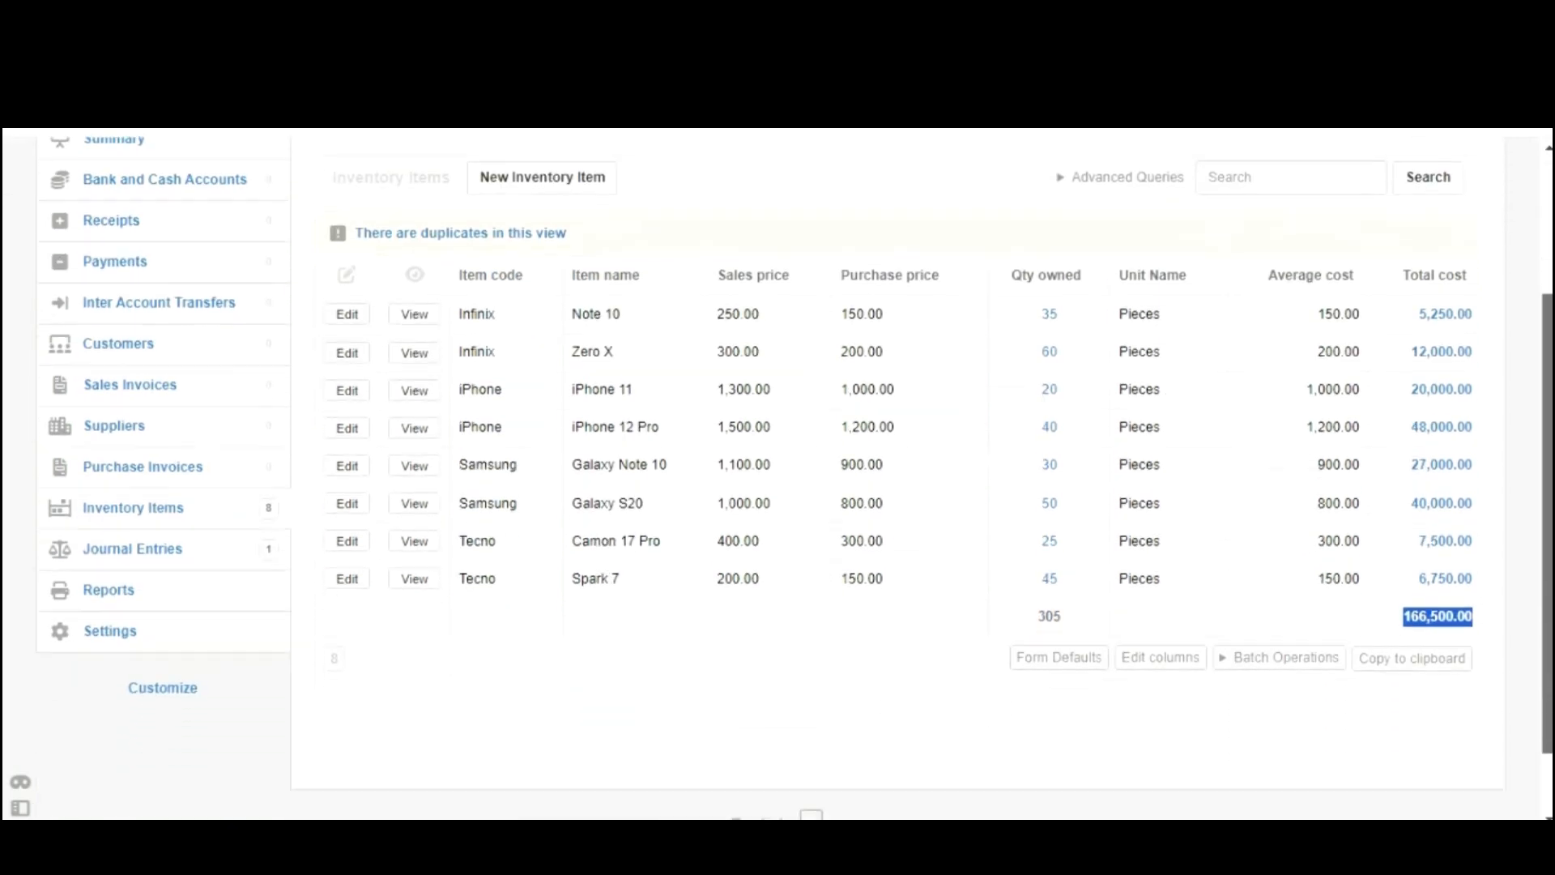
left_click_drag(1548, 478, 1547, 434)
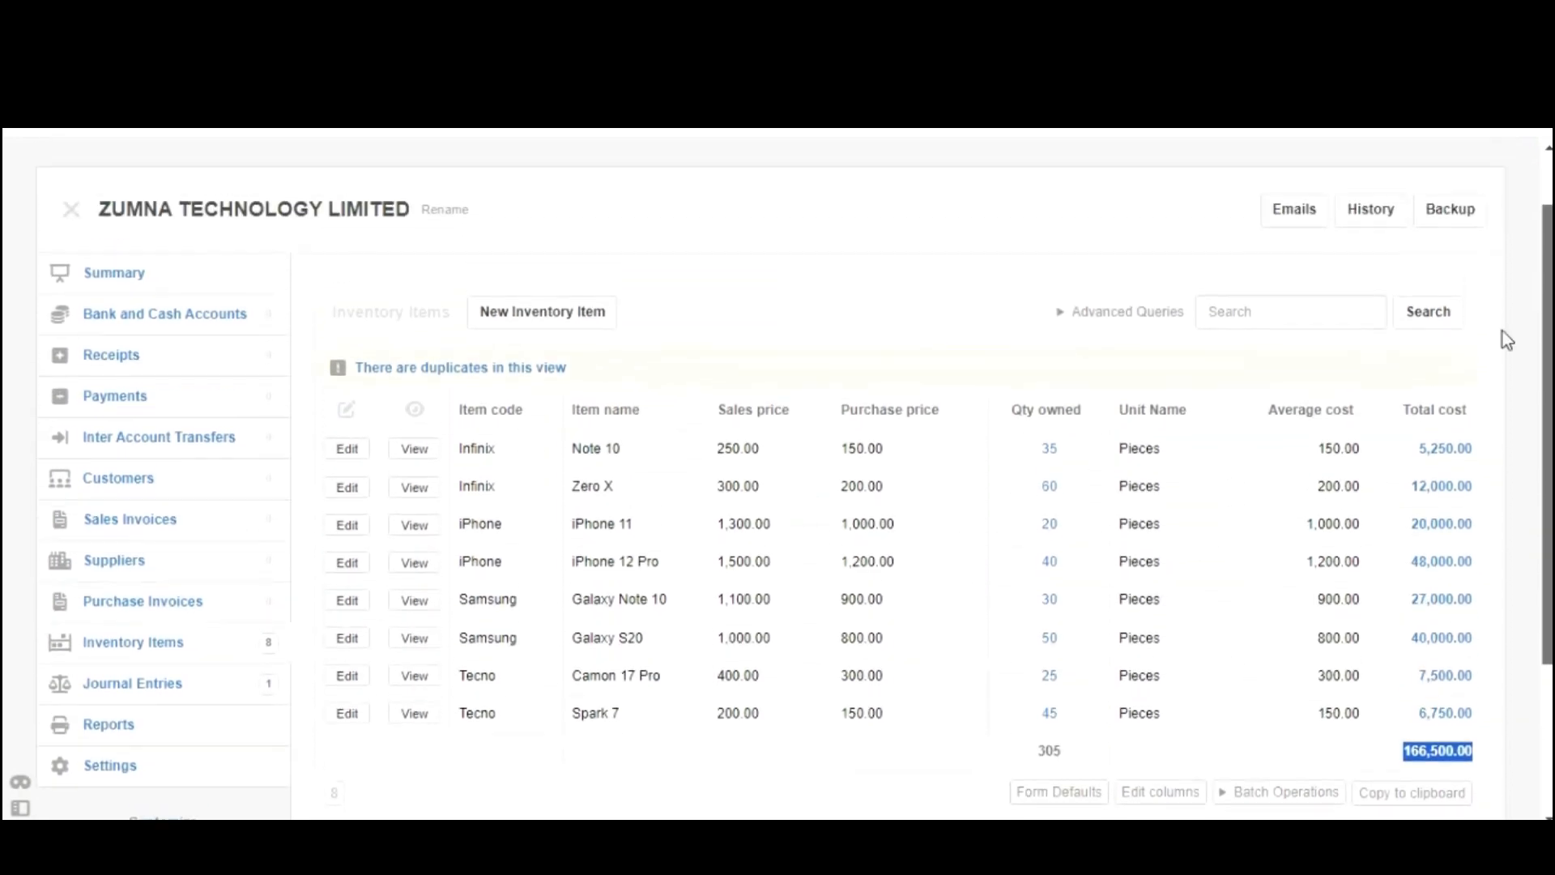
Step: Examine the Inventory on hand balance on the business summary, including its breakdown by phone model and total
left_click(141, 274)
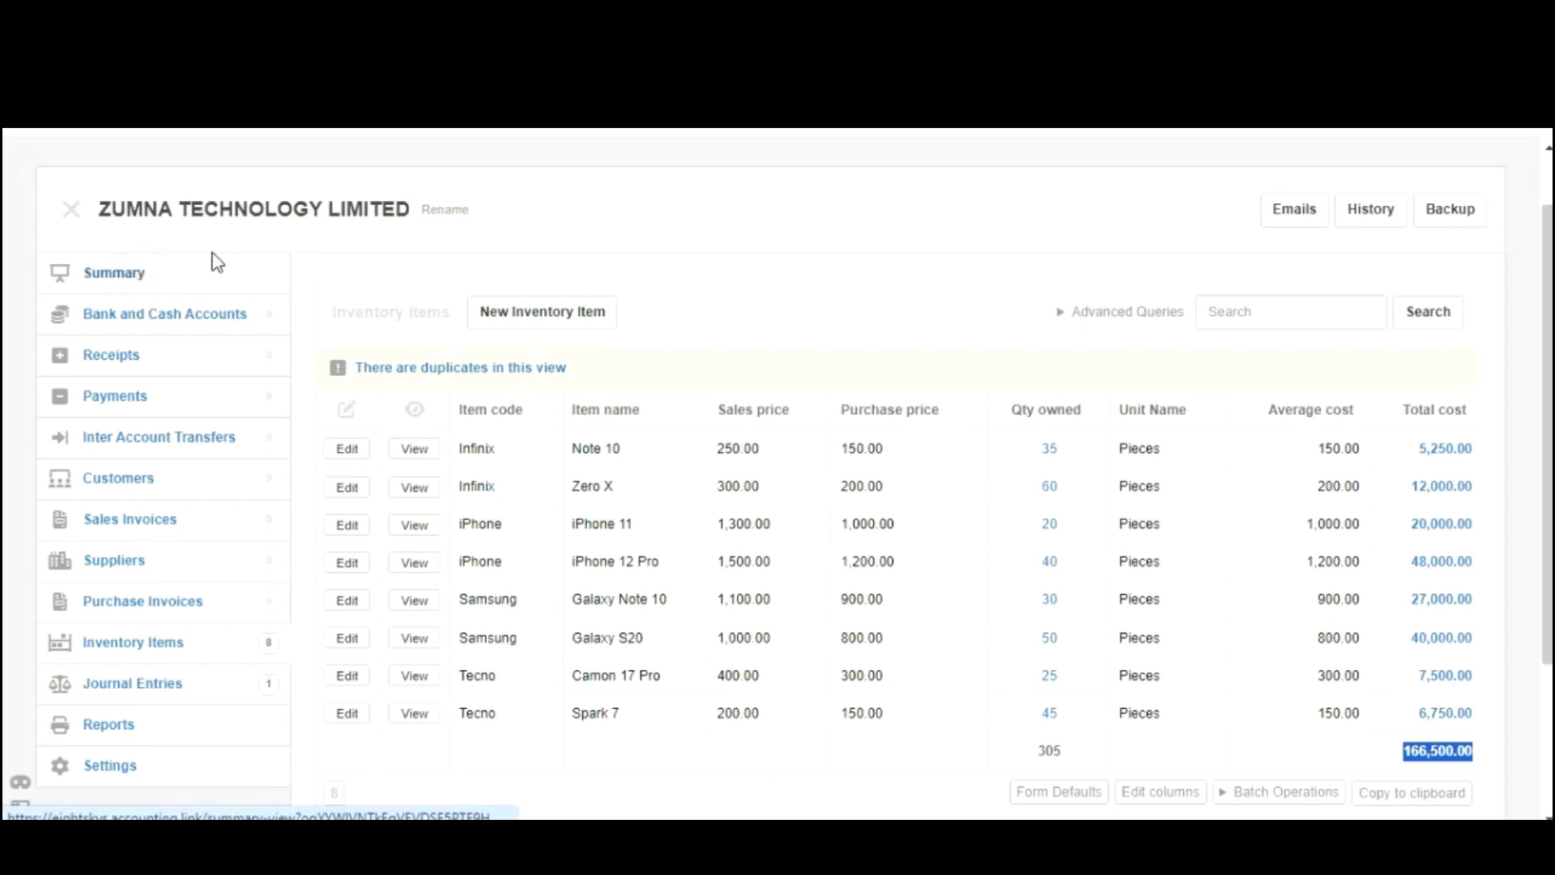
scroll(778, 478, "down", 2)
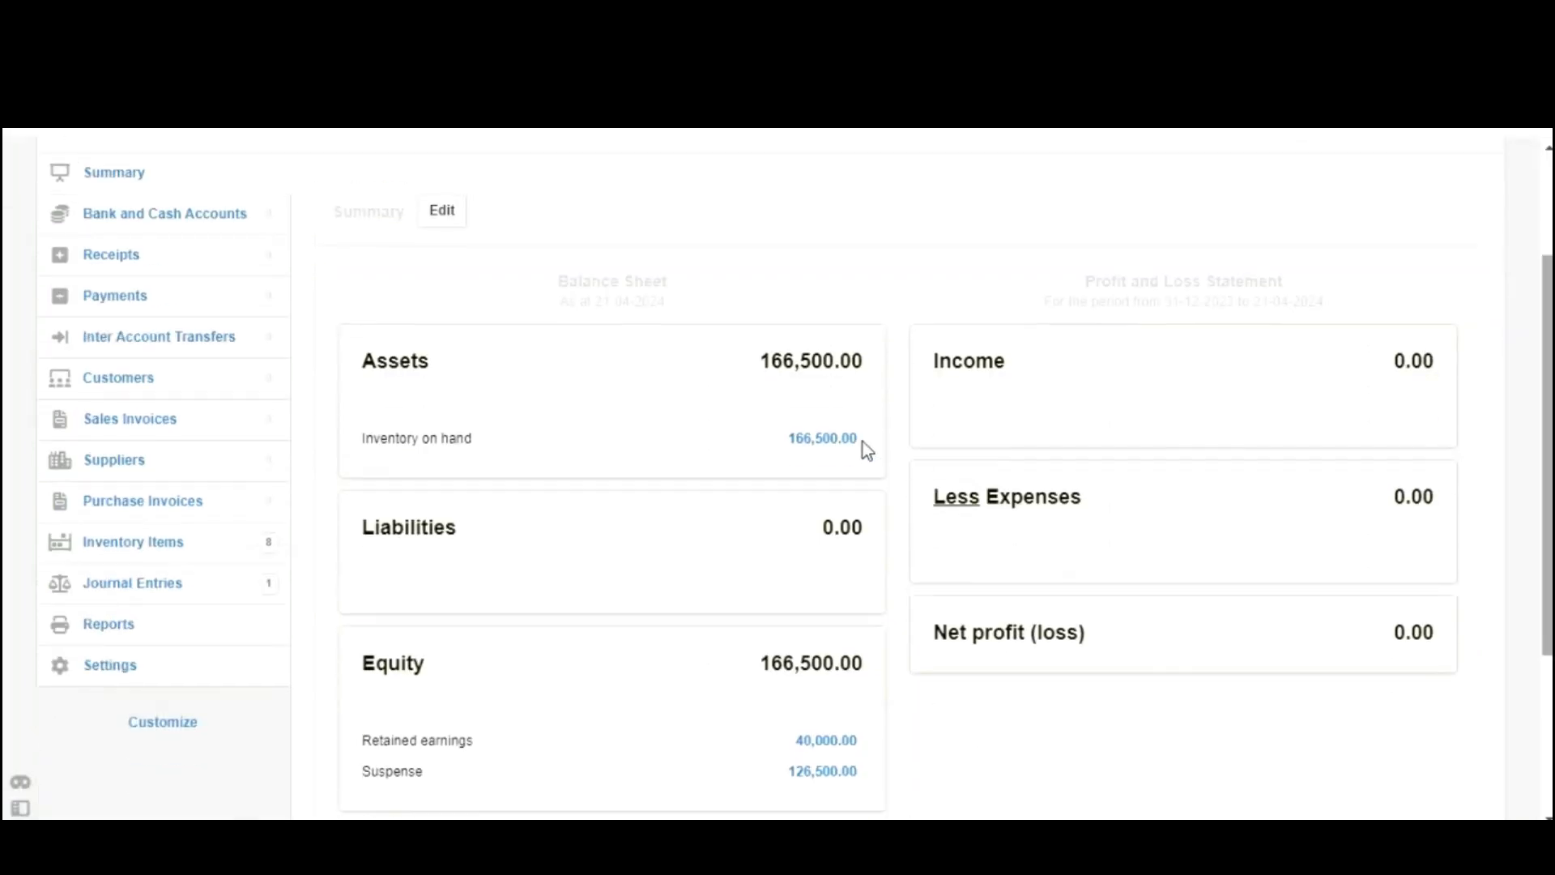
left_click_drag(864, 441, 771, 442)
left_click(822, 438)
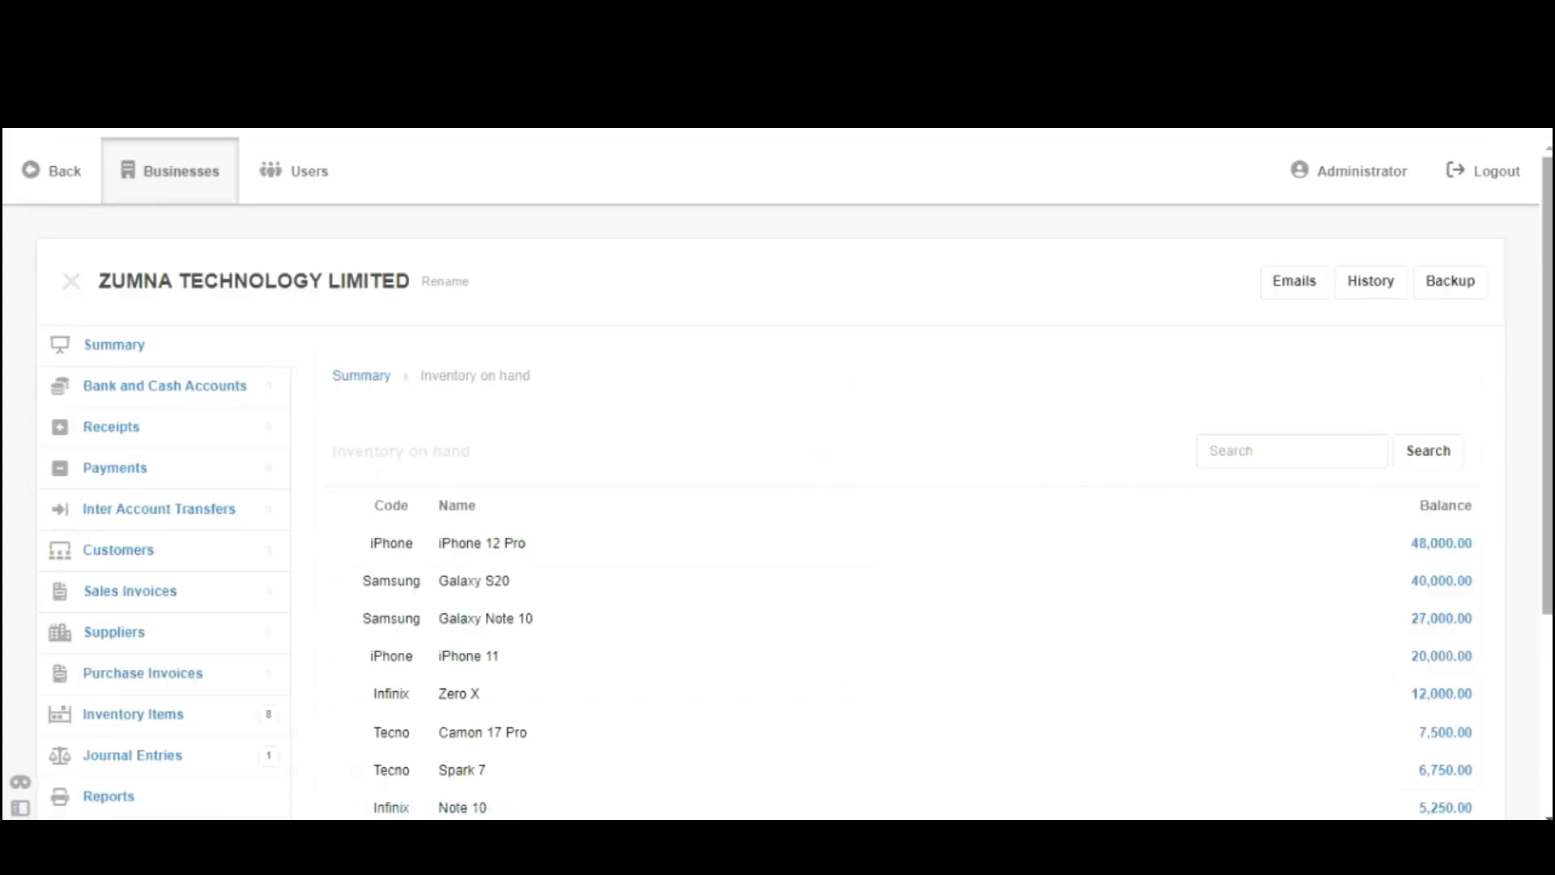
scroll(965, 226, "down", 1)
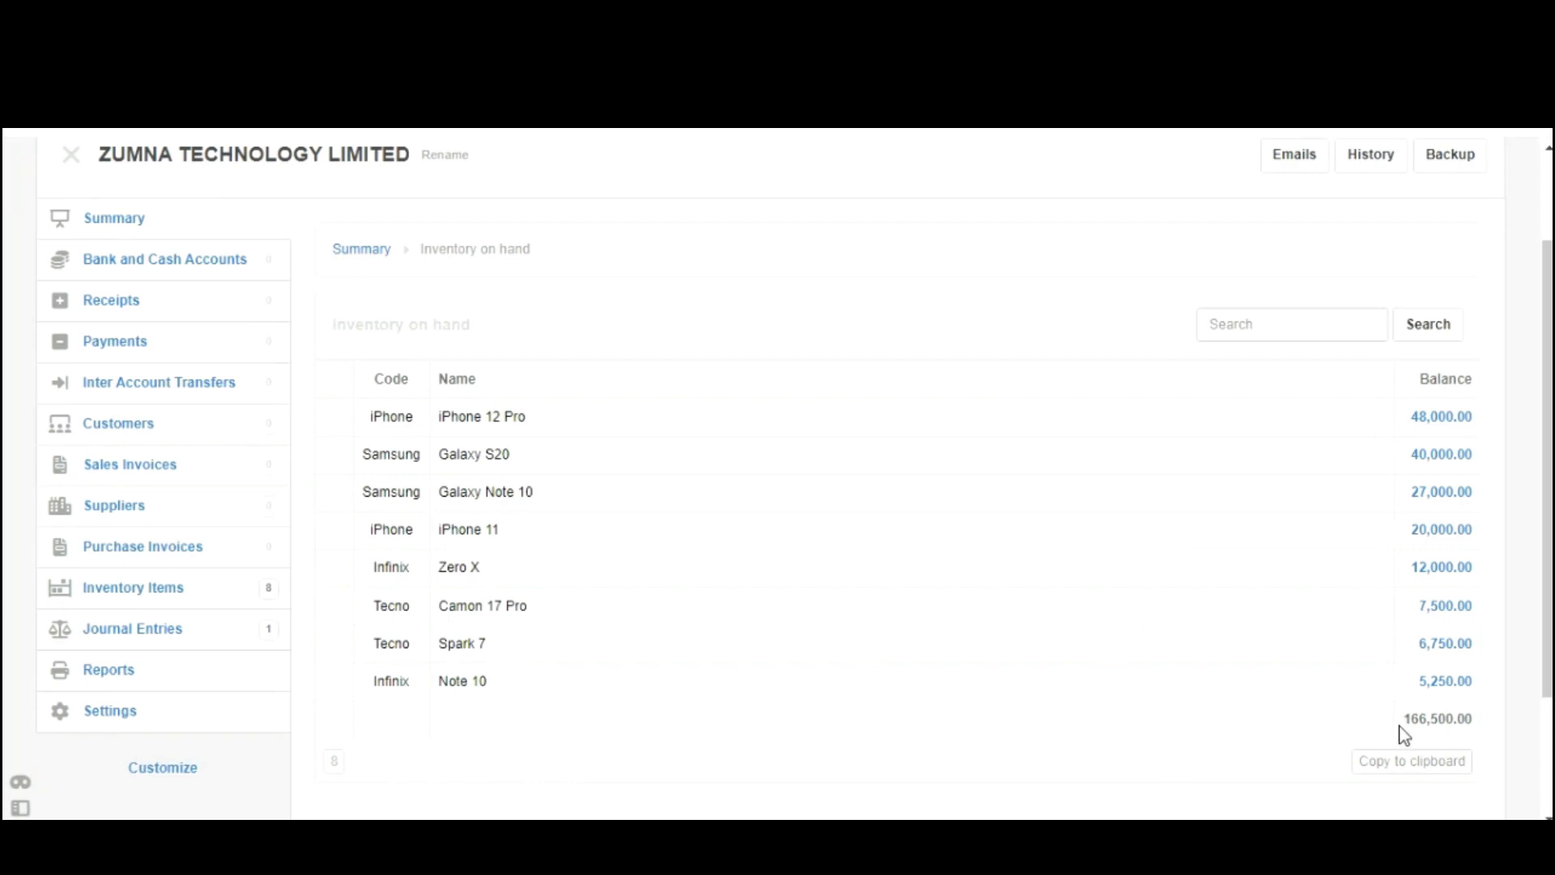
left_click_drag(1400, 725, 1490, 723)
Step: Return from the Inventory on hand breakdown to the business summary and examine the balance sheet
scroll(777, 474, "up", 2)
left_click(144, 327)
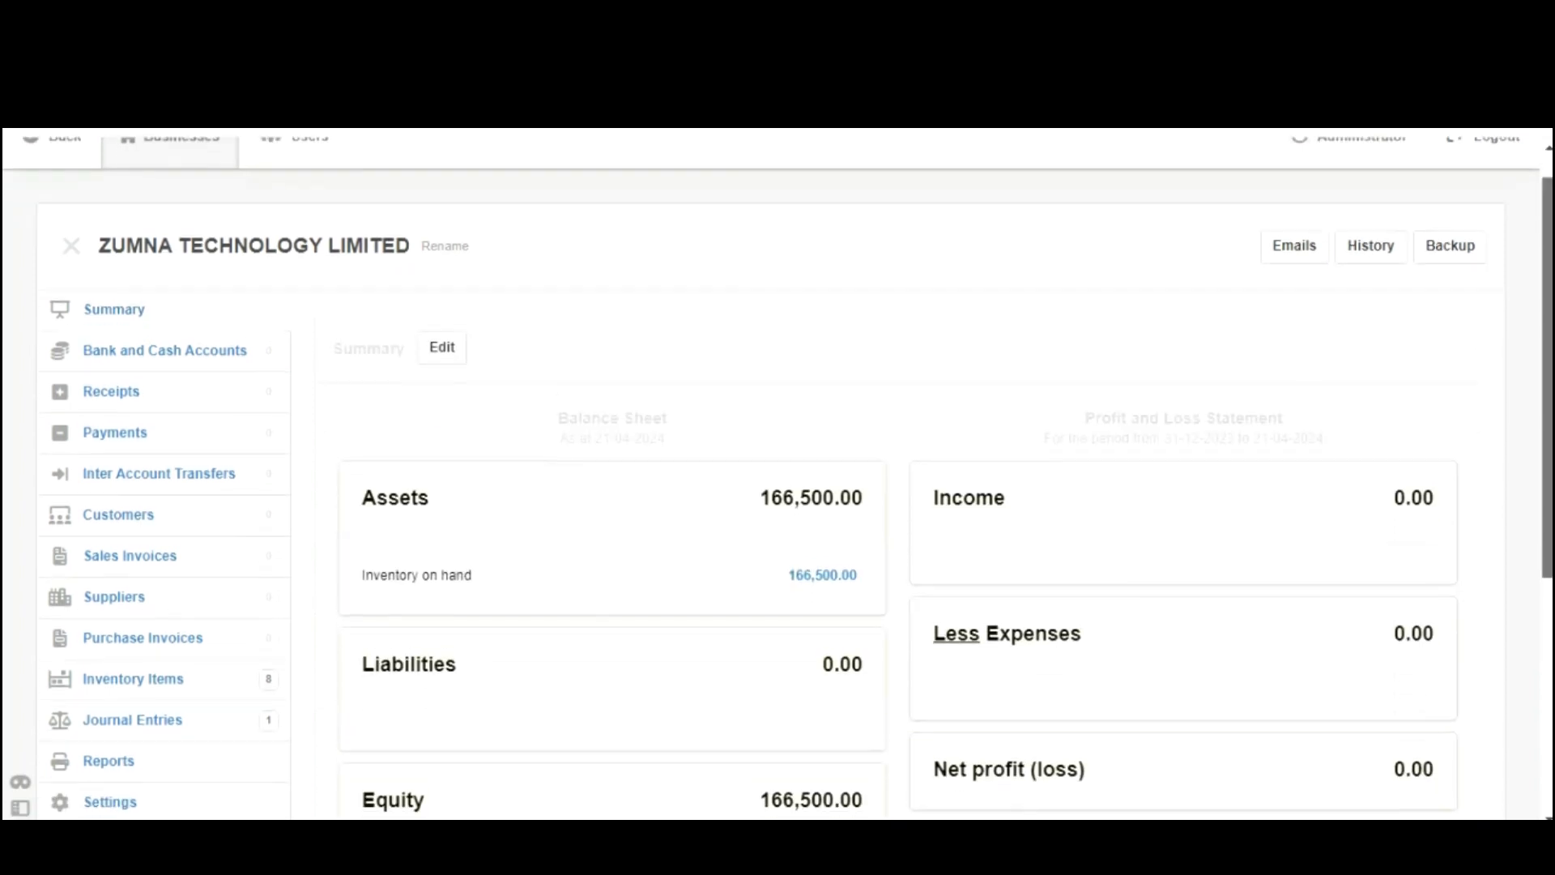
scroll(778, 478, "down", 1)
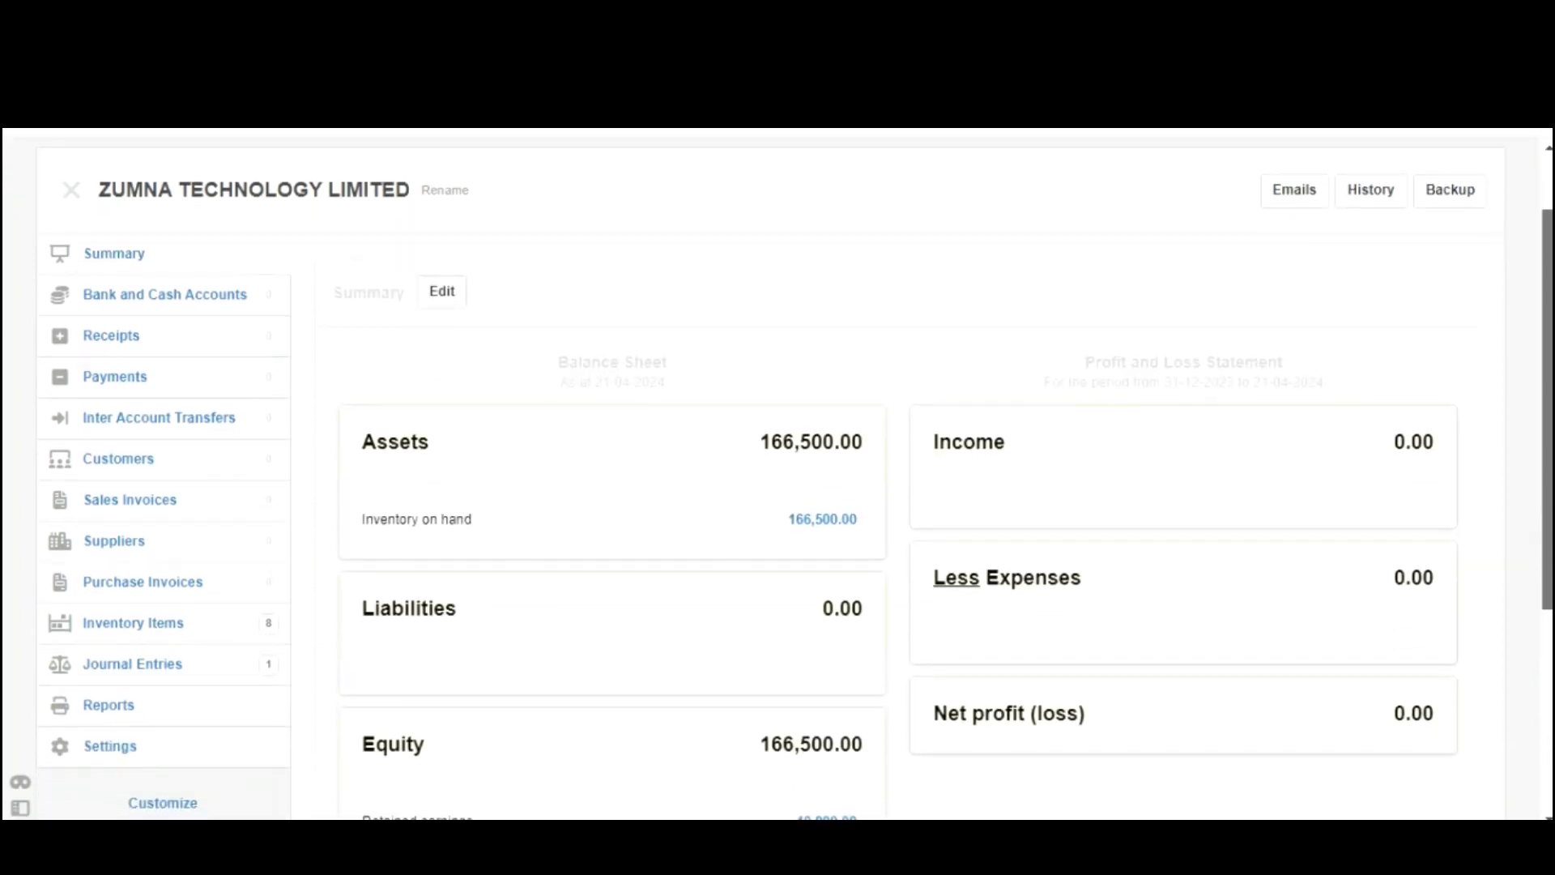